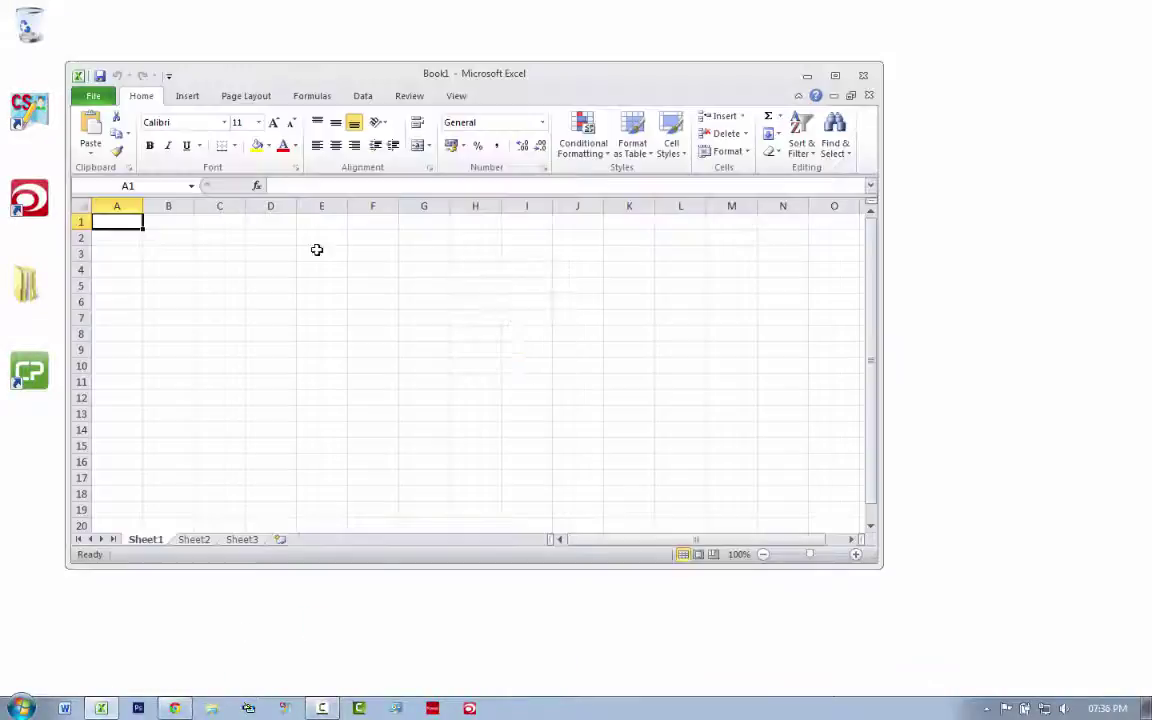
# Maximize Excel and enter headers person_name, person_position, person_emloyeenr, person_barcode, person_photo across row 1.
pyautogui.doubleClick(578, 74)
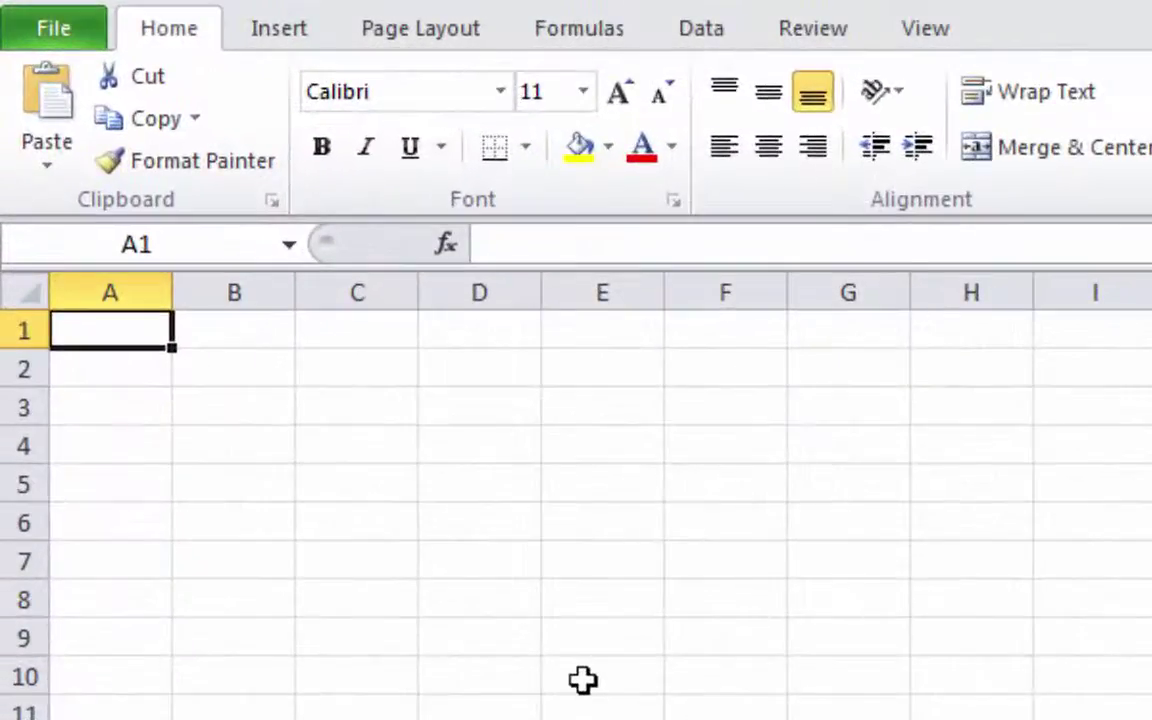
pyautogui.write('person_name')
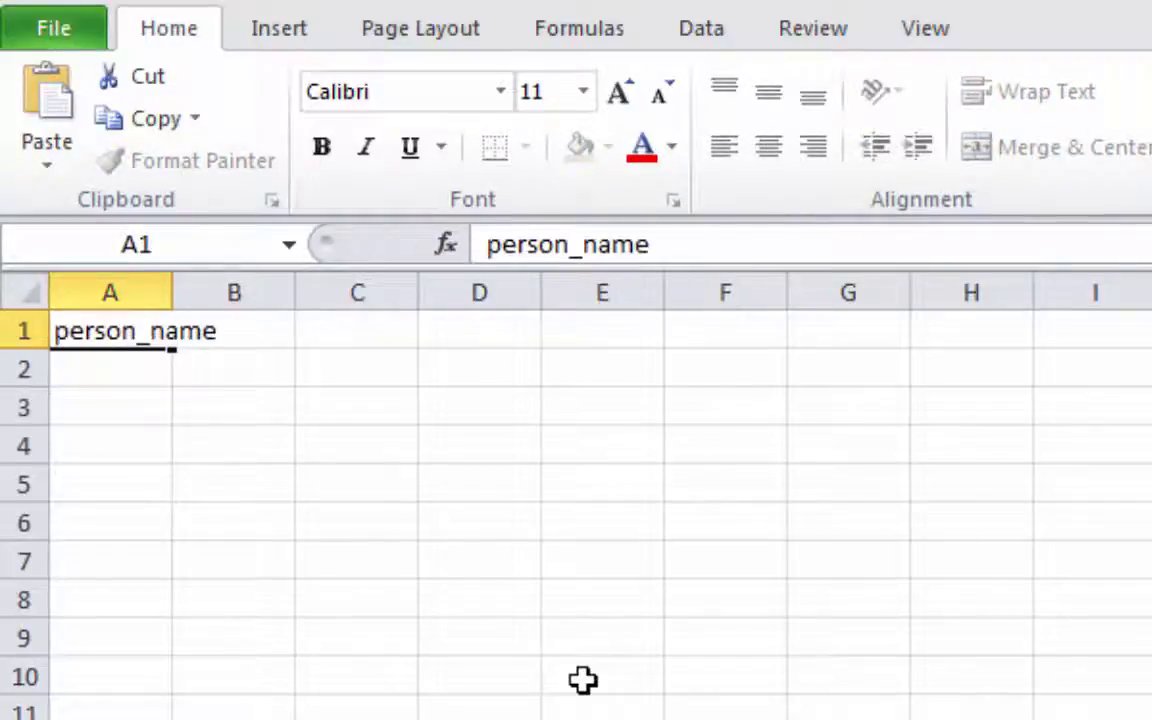
pyautogui.press('Tab')
pyautogui.write('person_posi')
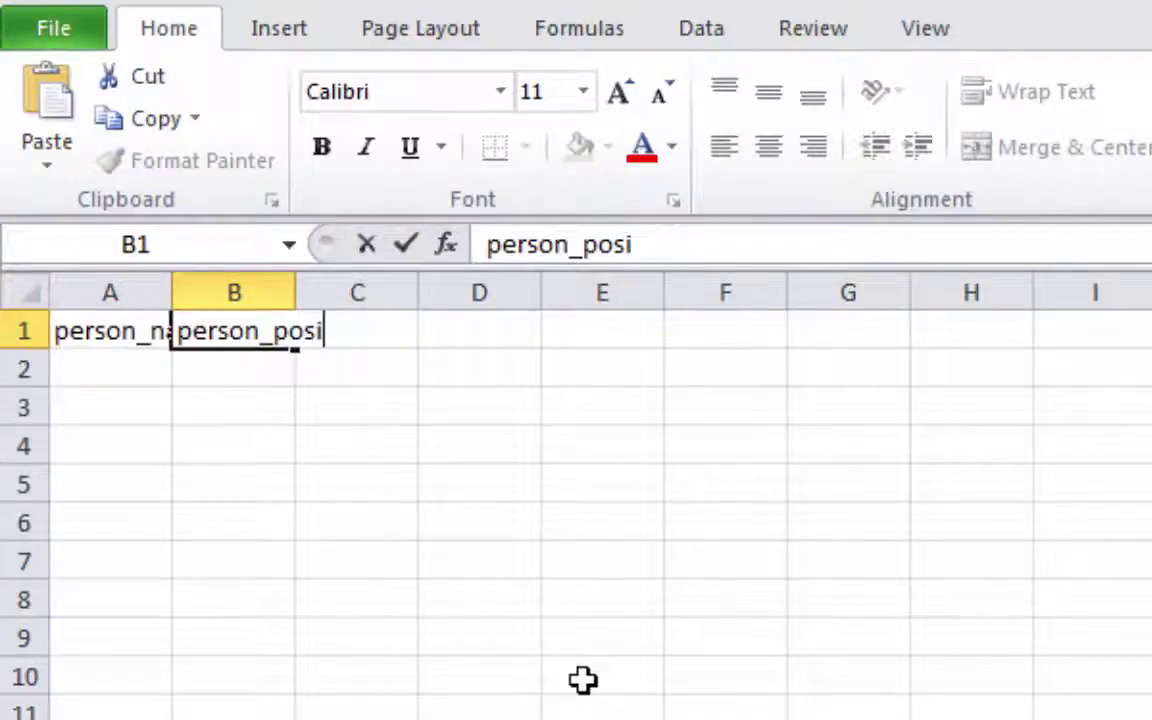
pyautogui.press('Tab')
pyautogui.write('person_emloyeen')
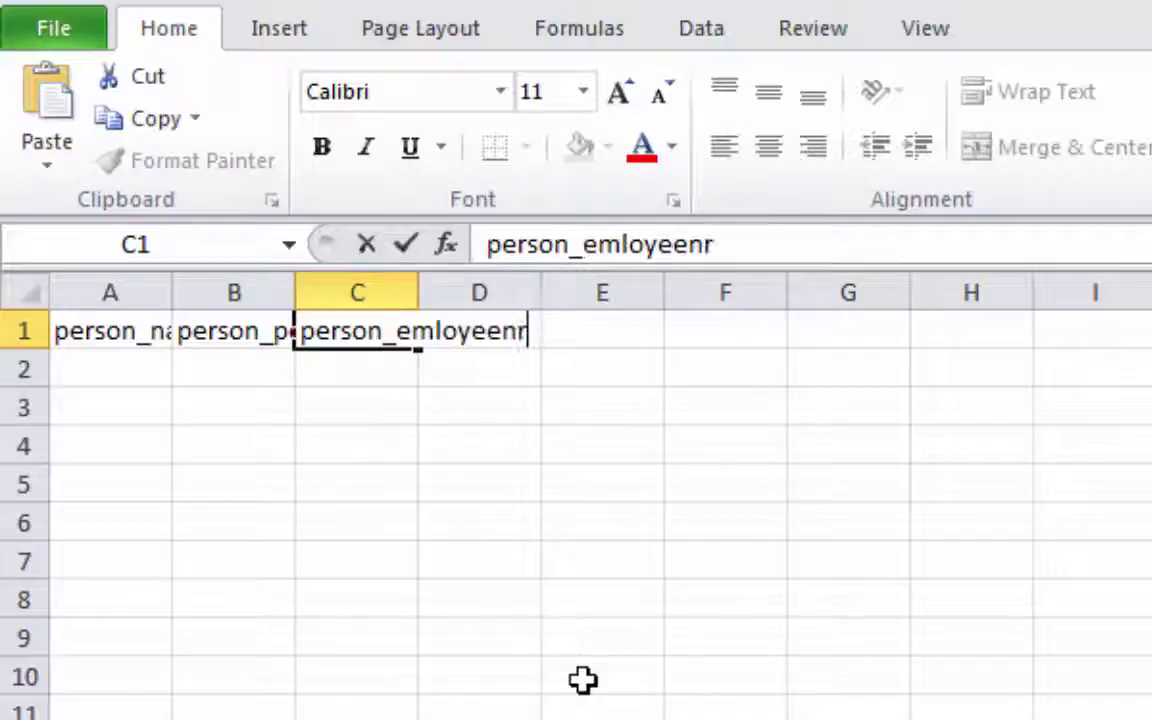
pyautogui.press('Tab')
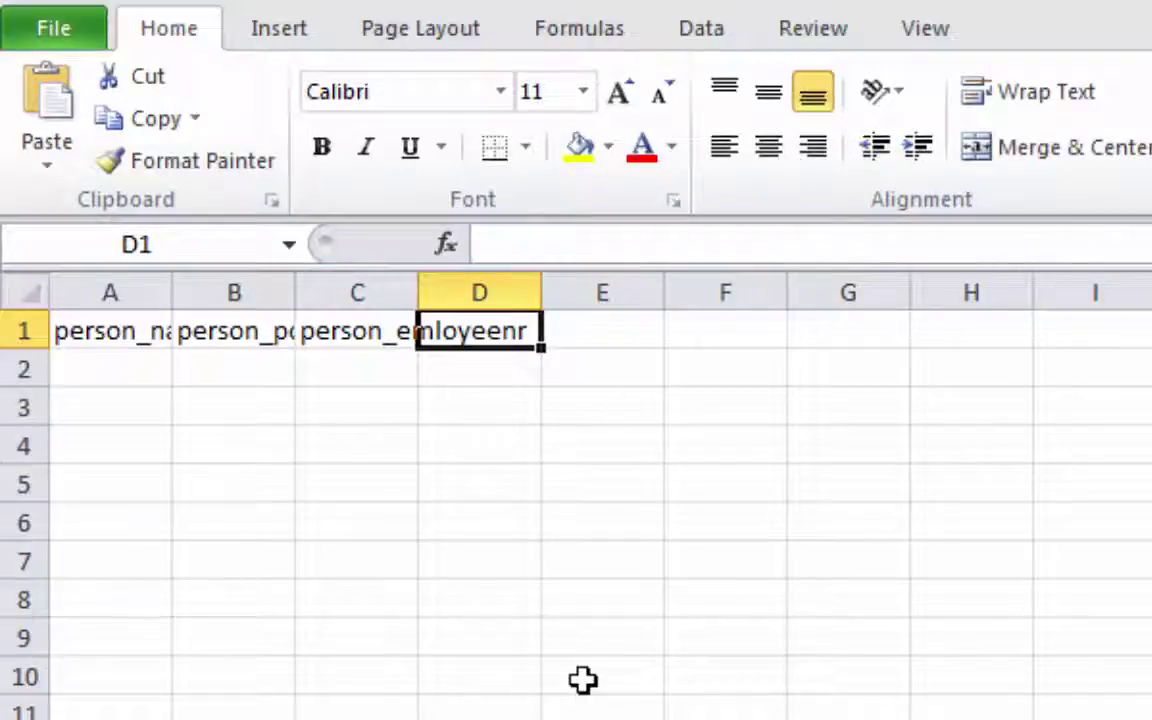
pyautogui.write('person')
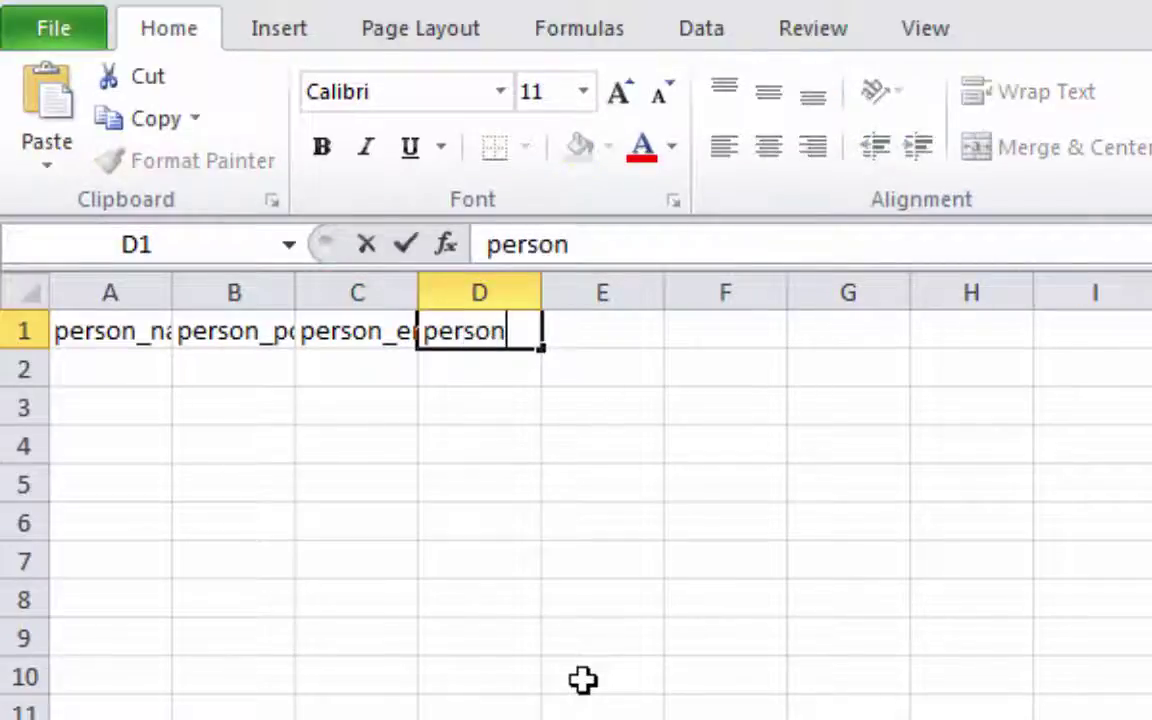
pyautogui.write('_barcode')
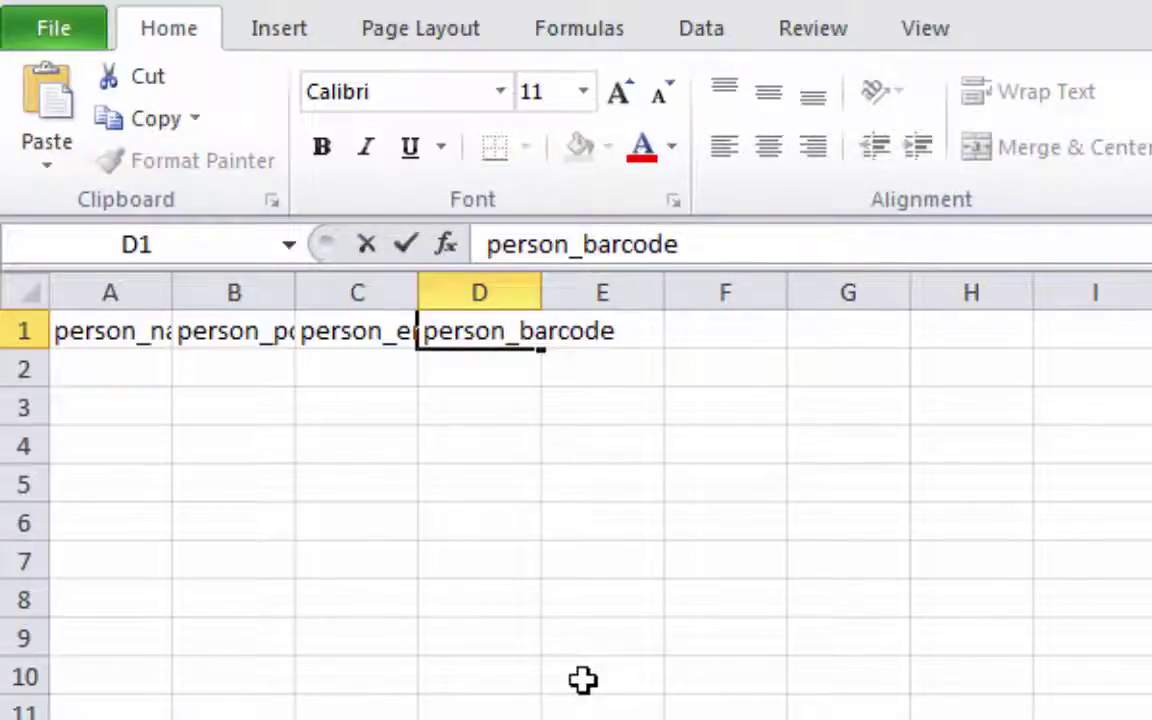
pyautogui.press('Tab')
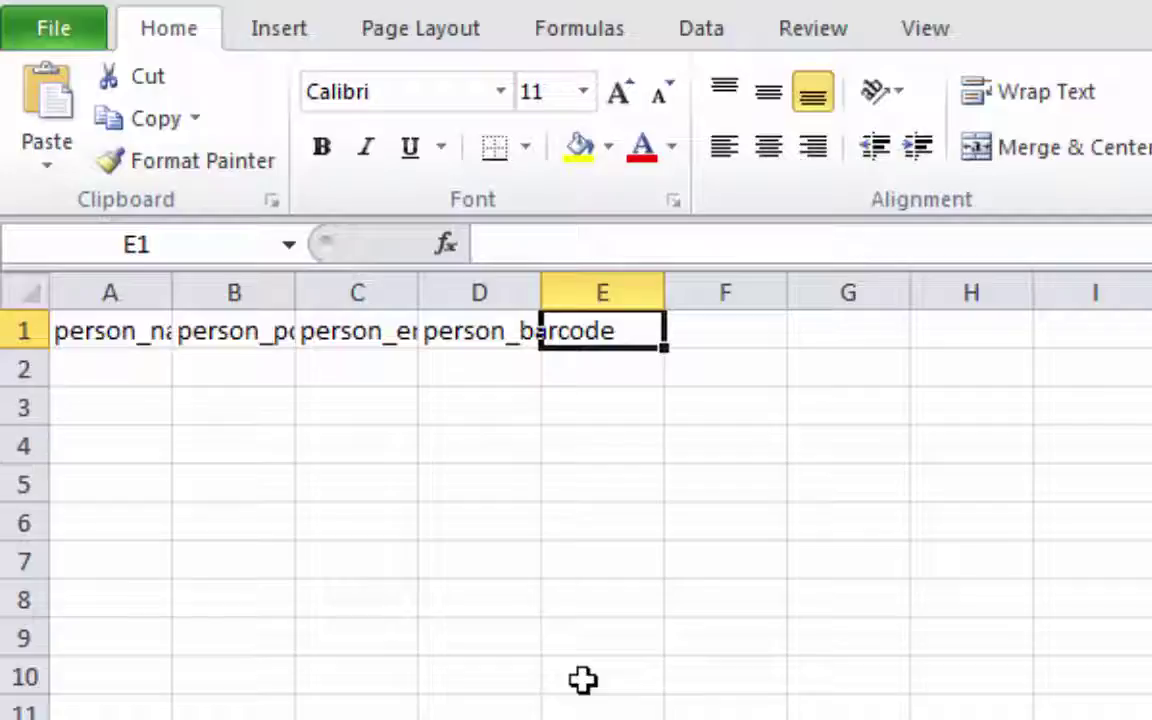
pyautogui.write('person')
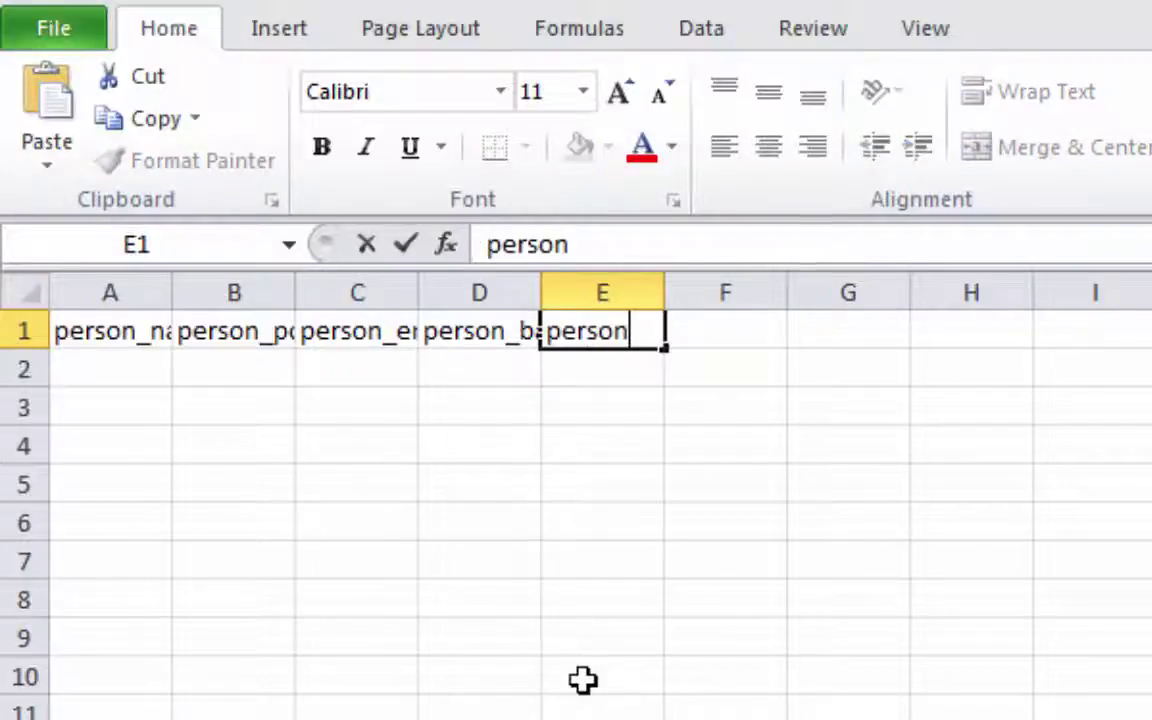
pyautogui.write('_photo')
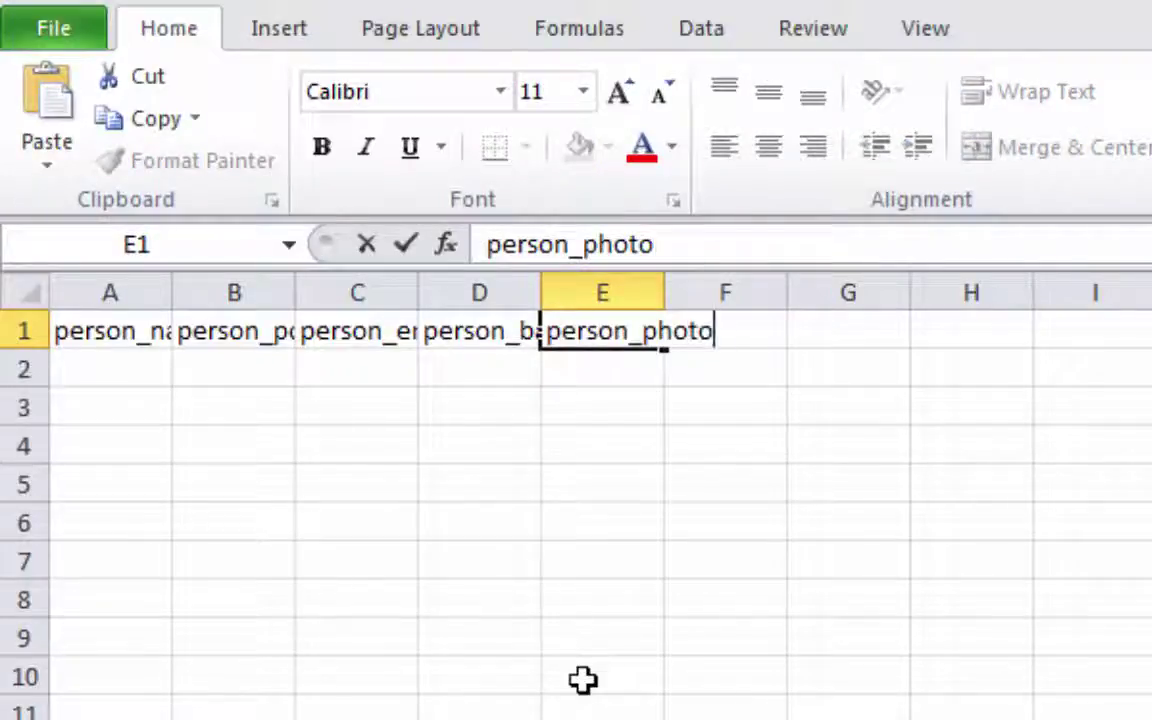
pyautogui.click(360, 637)
# AutoFit each of the five header columns to its text.
pyautogui.doubleClick(180, 292)
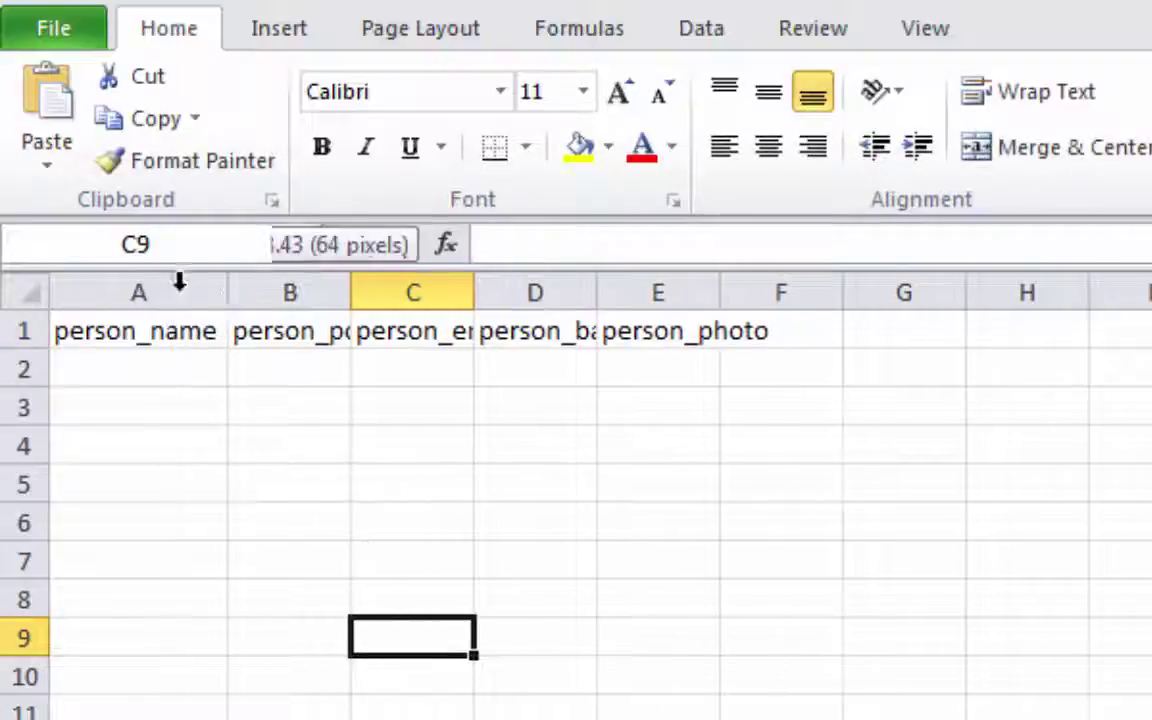
pyautogui.doubleClick(350, 292)
pyautogui.doubleClick(561, 292)
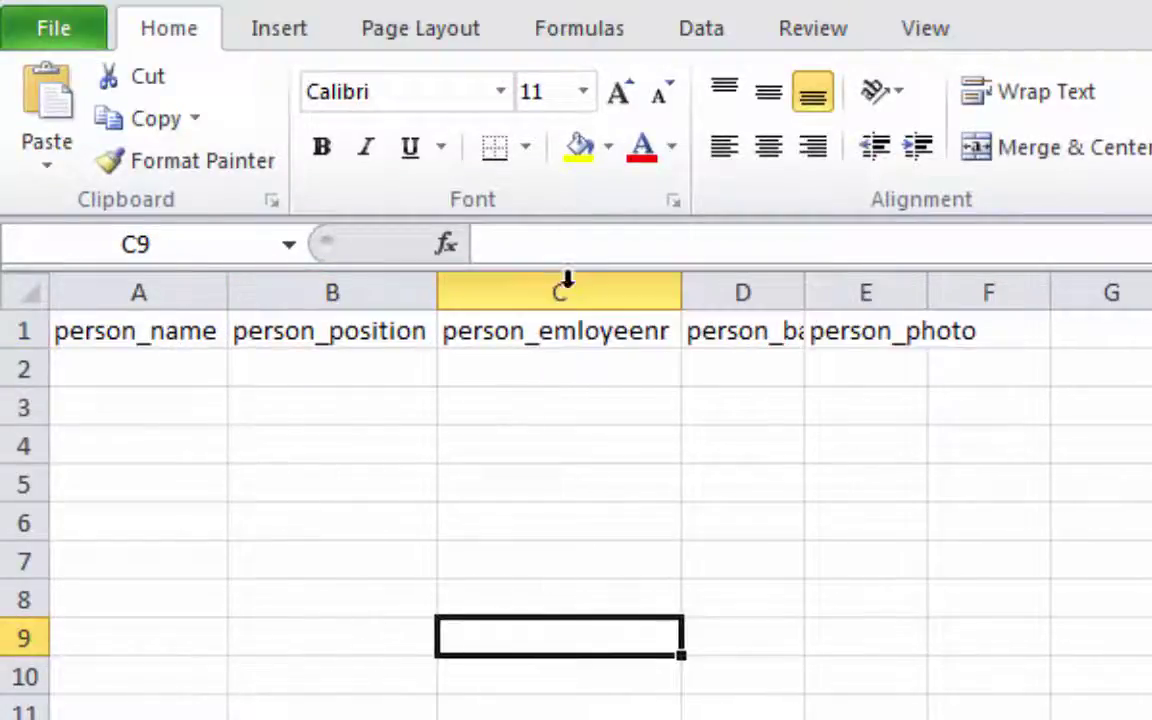
pyautogui.doubleClick(806, 292)
pyautogui.doubleClick(1011, 290)
pyautogui.click(138, 290)
pyautogui.rightClick(213, 408)
pyautogui.click(272, 552)
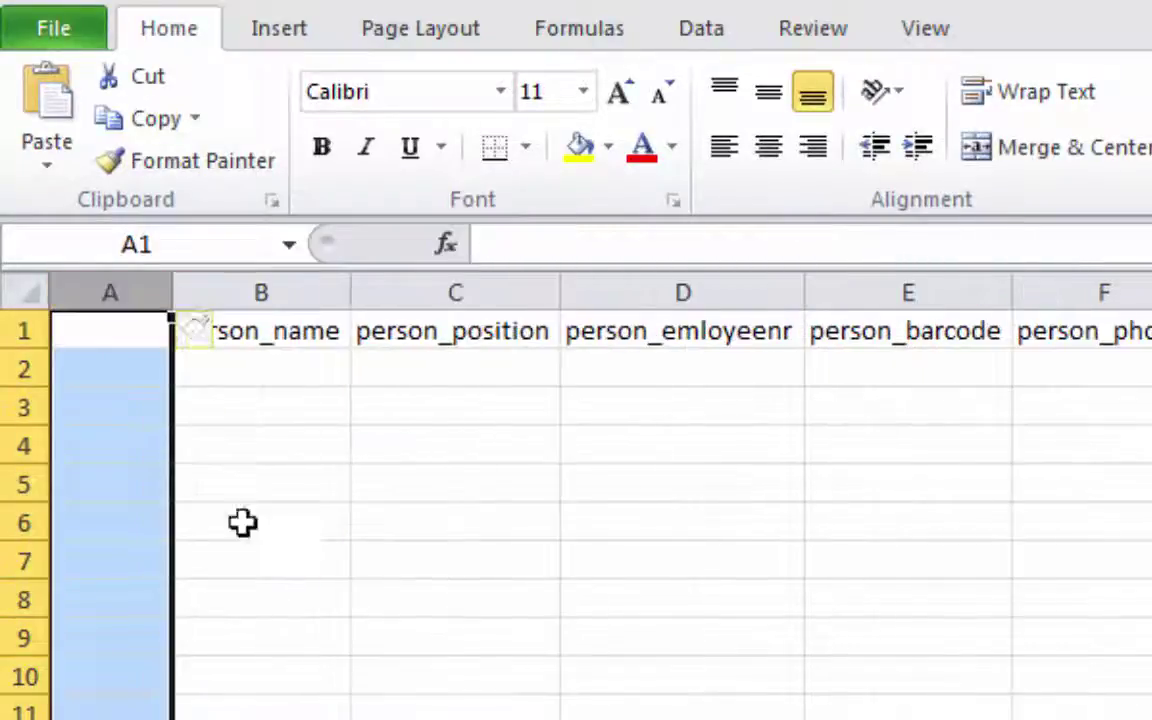
pyautogui.click(103, 341)
pyautogui.write('id')
pyautogui.click(362, 489)
pyautogui.click(78, 333)
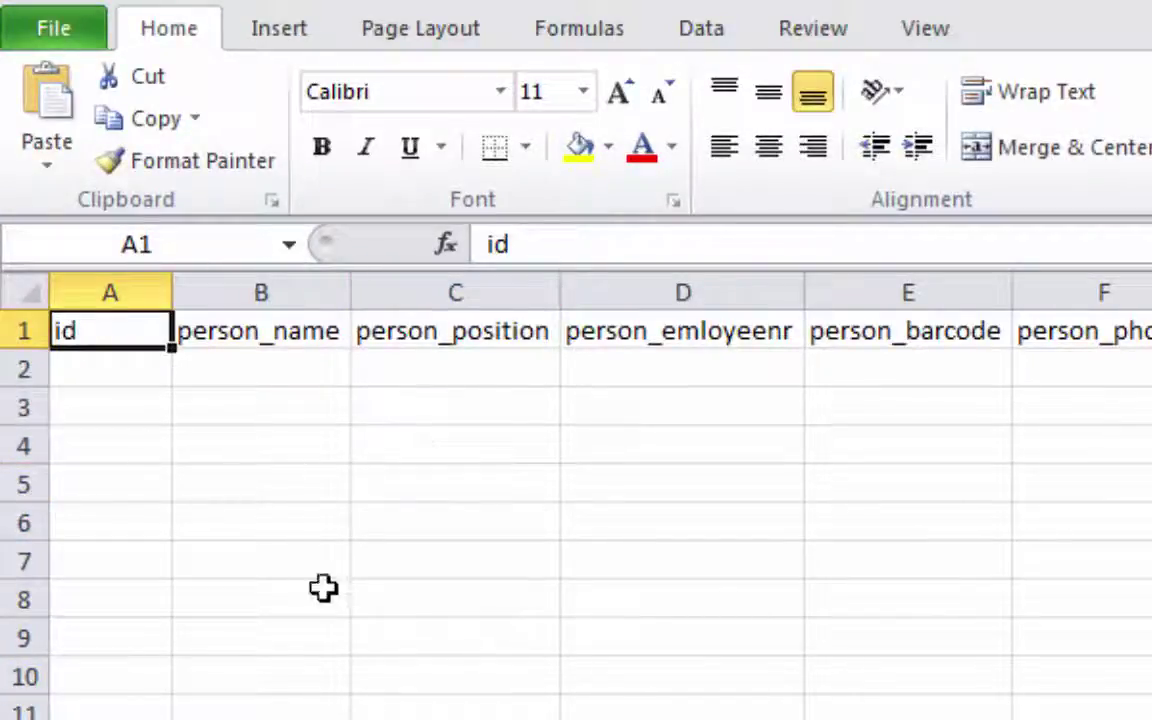
pyautogui.write('name')
pyautogui.click(239, 548)
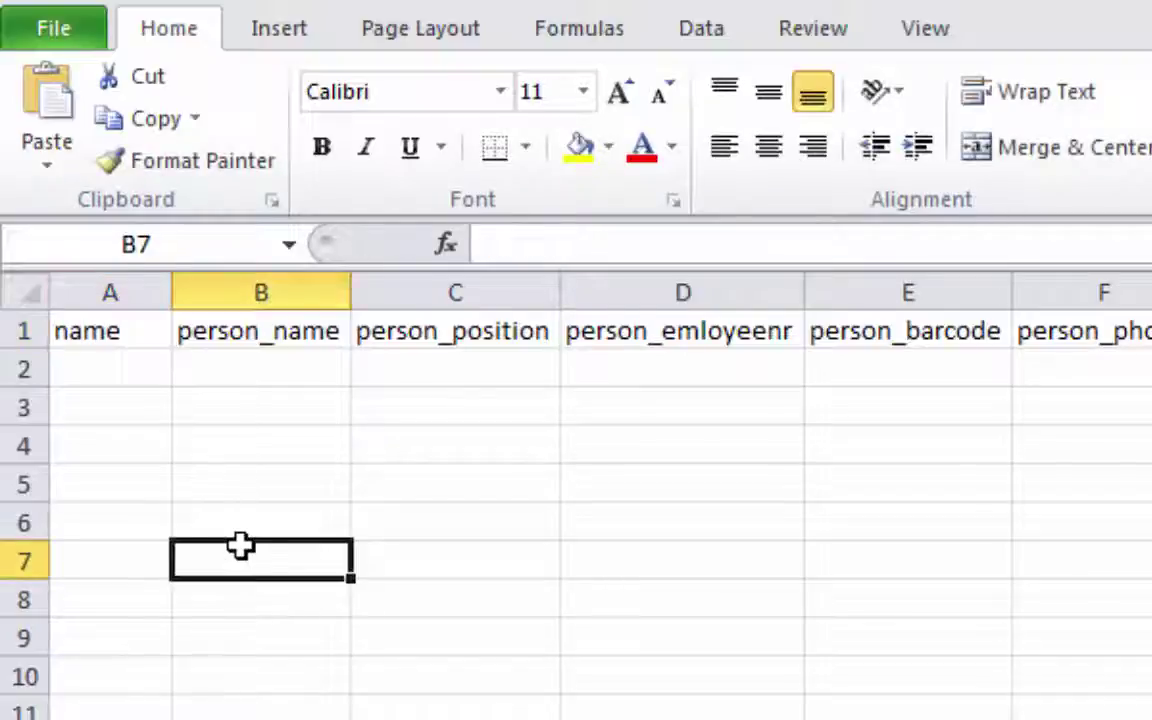
pyautogui.click(229, 373)
pyautogui.write('e')
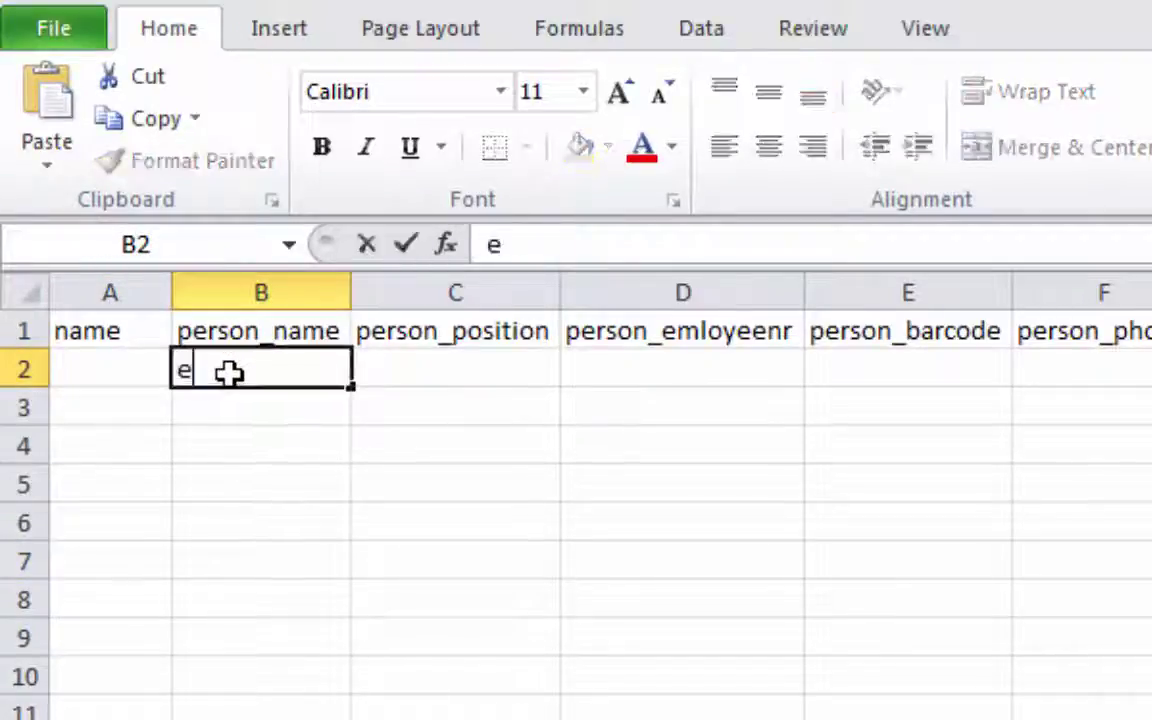
pyautogui.write('mp_name')
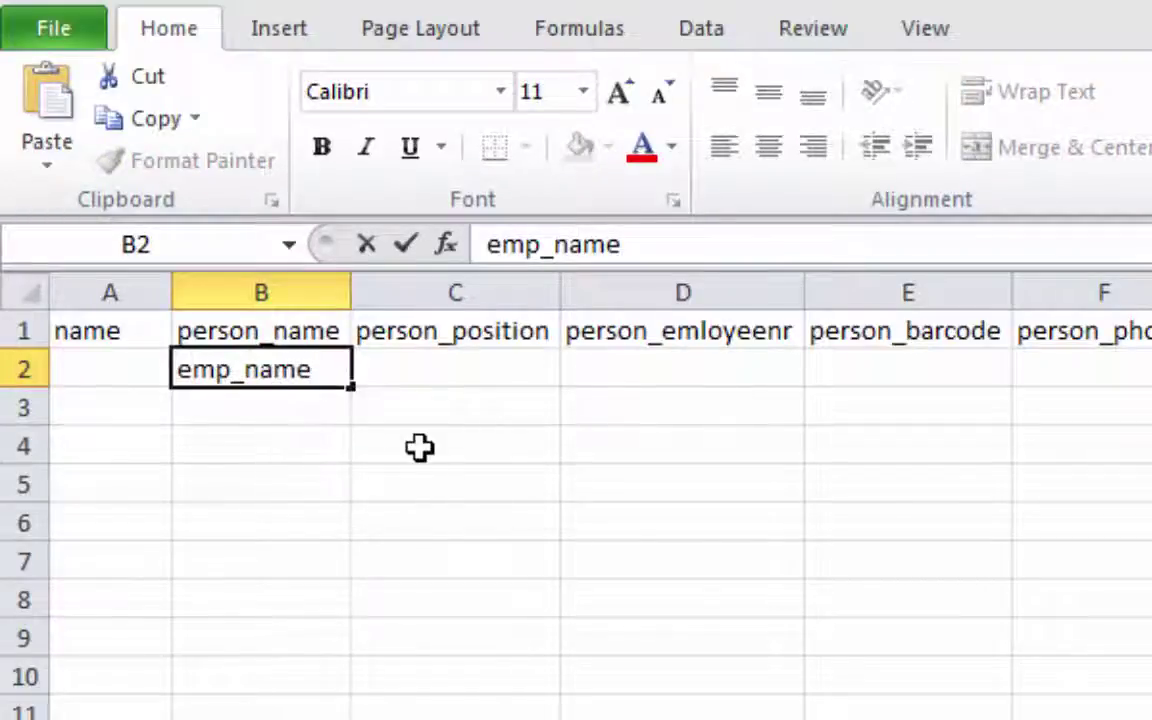
pyautogui.hotkey('shift', 'Tab')
pyautogui.press('Tab')
pyautogui.click(131, 334)
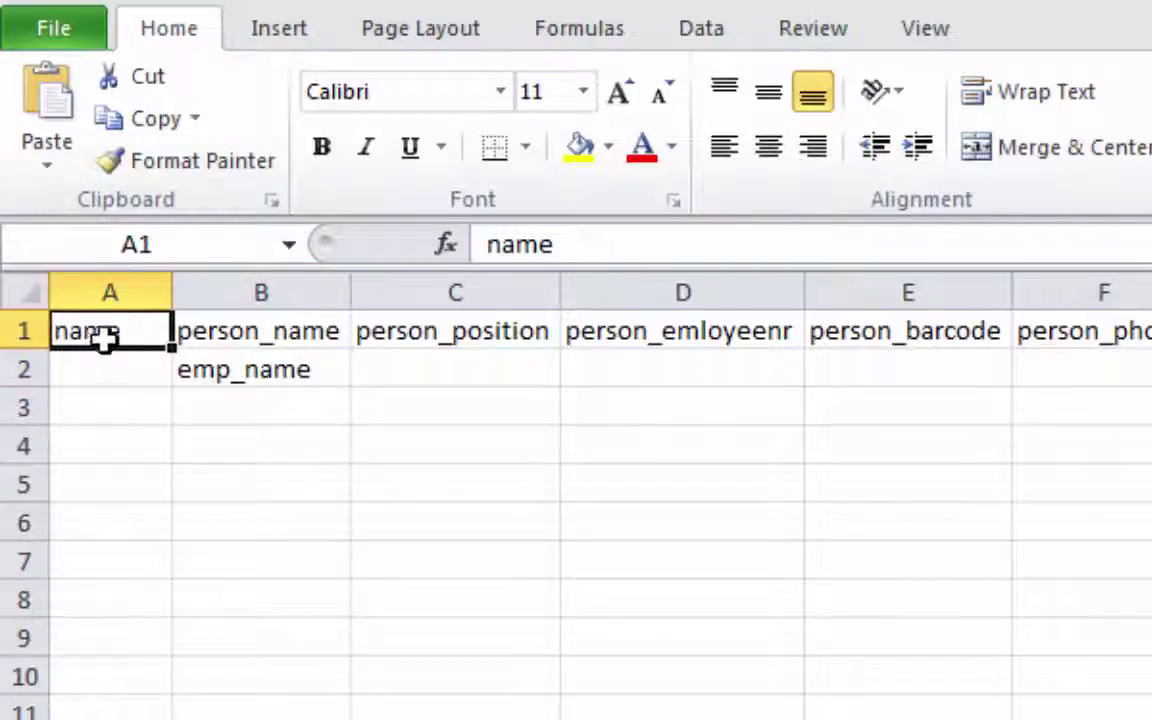
pyautogui.write('id')
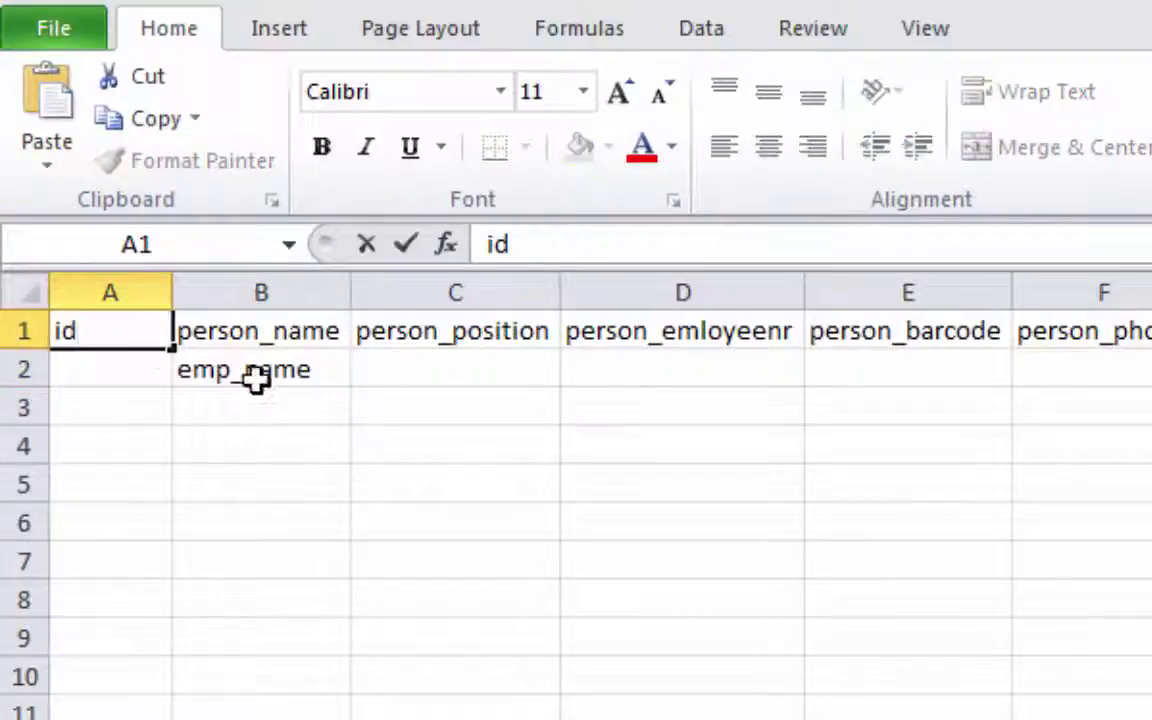
pyautogui.click(258, 376)
pyautogui.write('person')
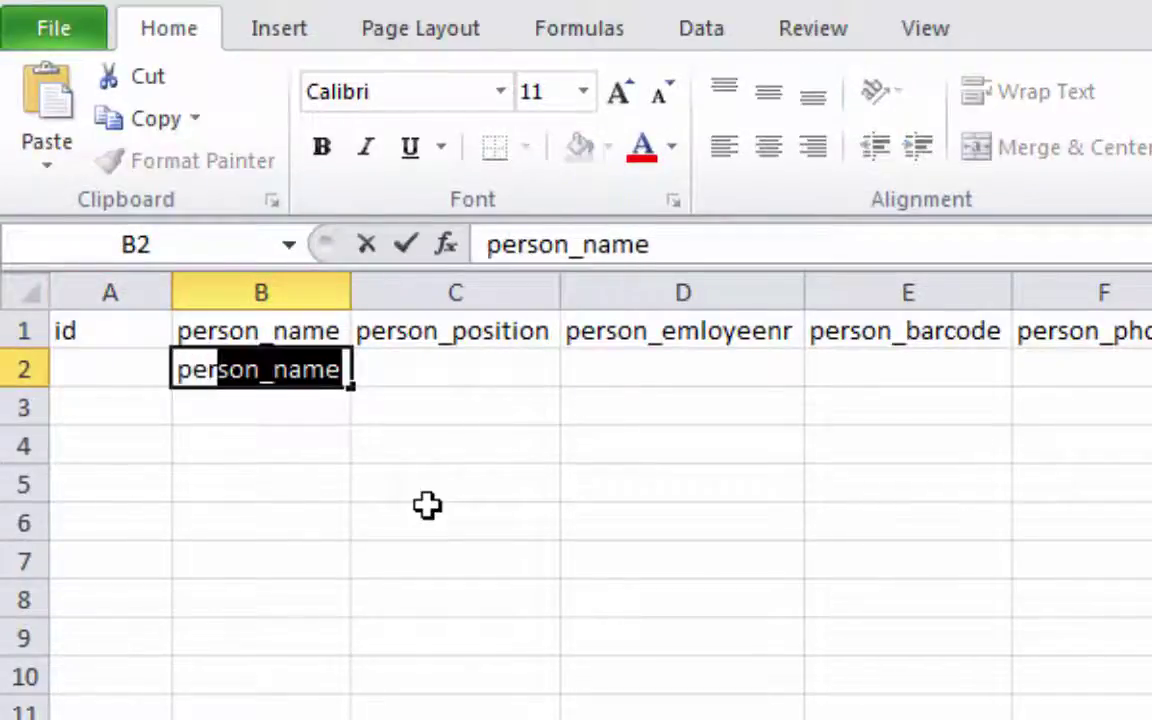
pyautogui.write('_id')
pyautogui.hotkey('shift', 'Tab')
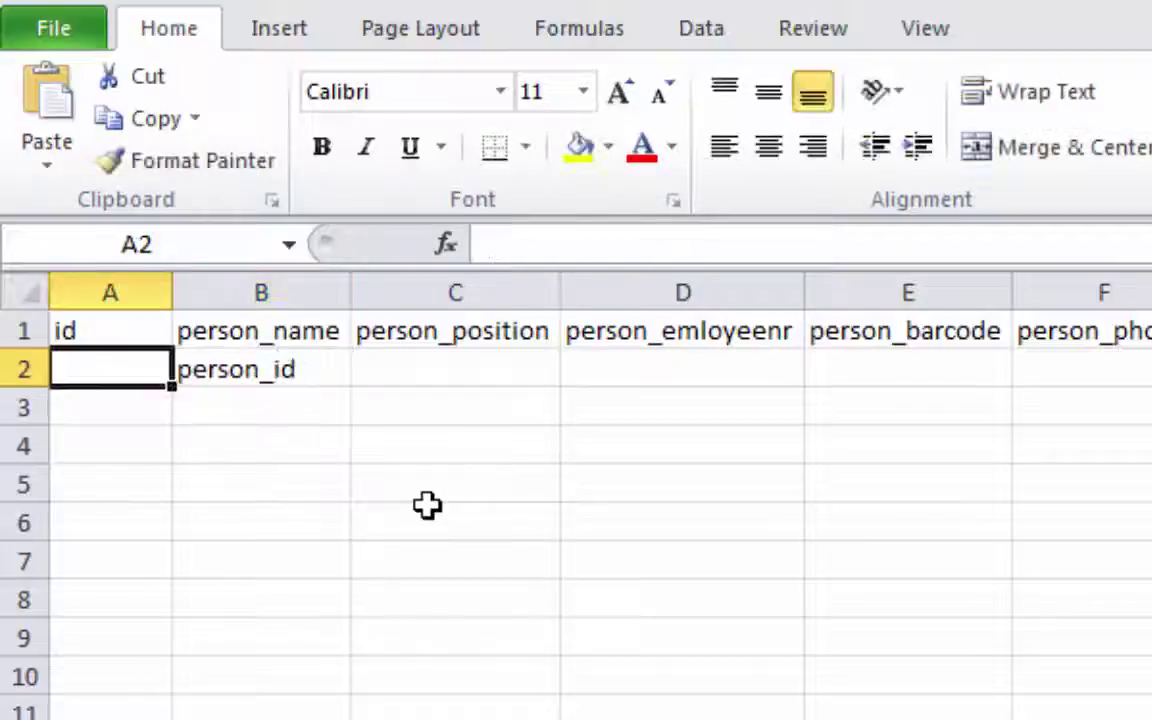
pyautogui.write('id')
pyautogui.press('Return')
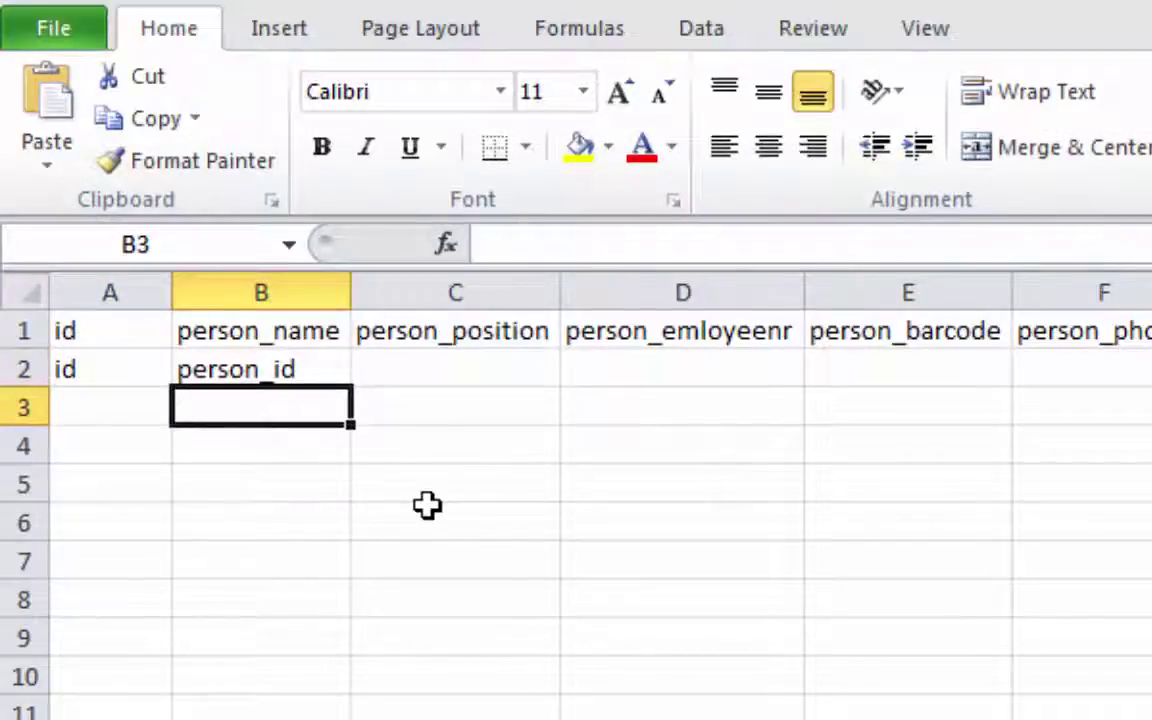
pyautogui.press('Up')
pyautogui.press('BackSpace')
pyautogui.press('Left')
pyautogui.press('BackSpace')
pyautogui.press('Up')
pyautogui.press('BackSpace')
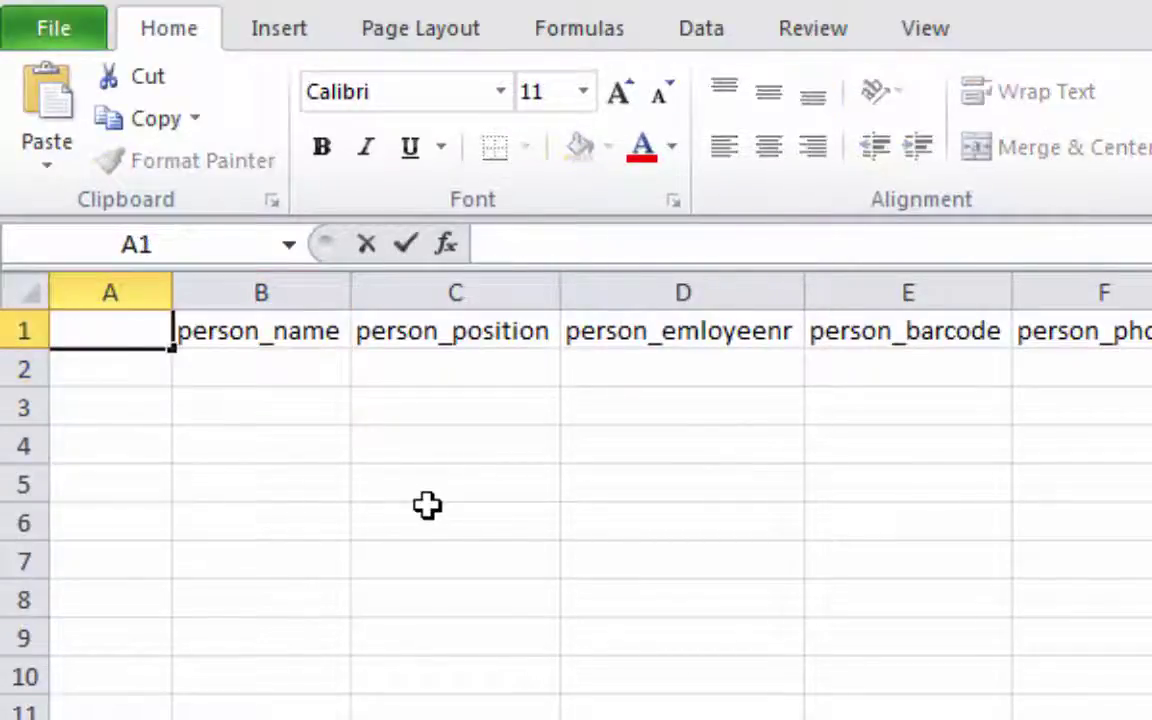
pyautogui.rightClick(109, 292)
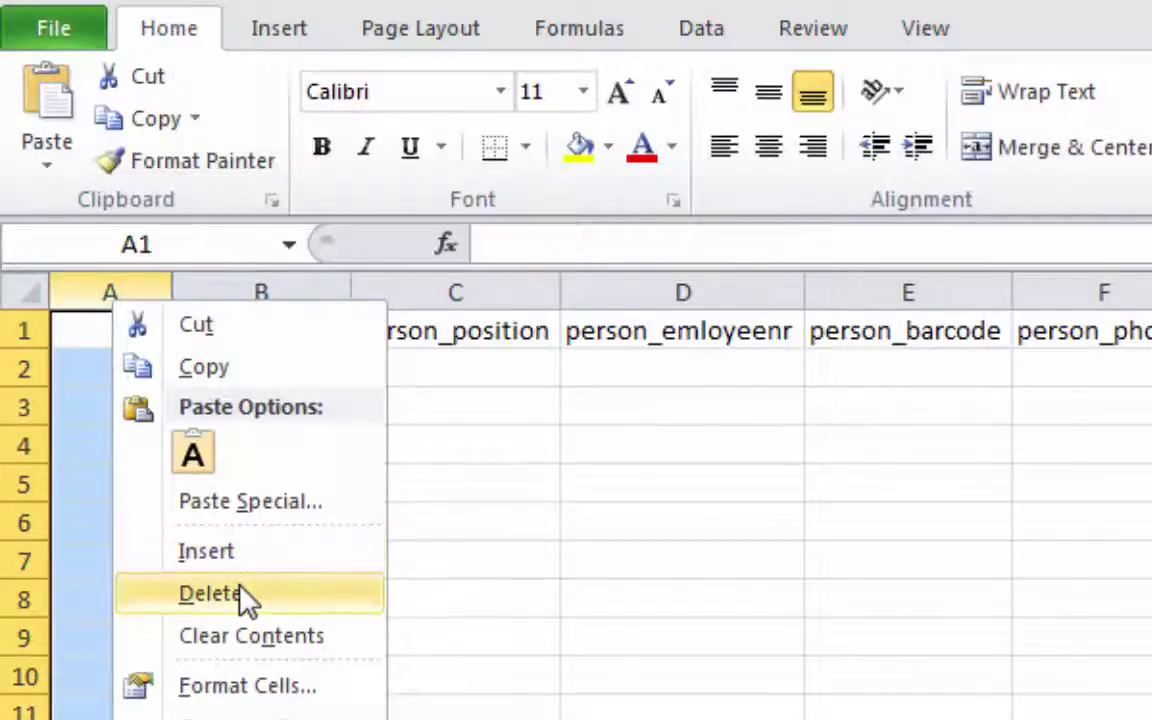
pyautogui.click(240, 595)
pyautogui.click(239, 483)
pyautogui.click(160, 330)
pyautogui.press('Right')
pyautogui.press('Right')
pyautogui.press('Right')
pyautogui.press('Right')
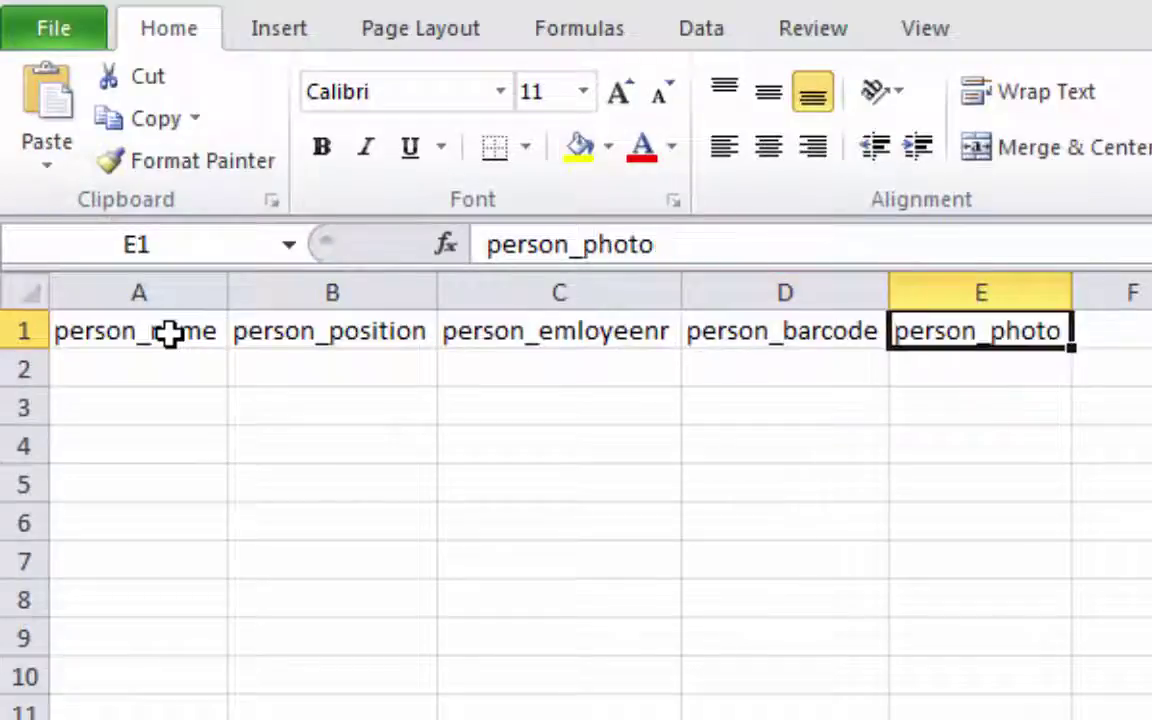
pyautogui.press('Down')
pyautogui.press('Left')
pyautogui.press('Left')
pyautogui.press('Left')
pyautogui.press('Left')
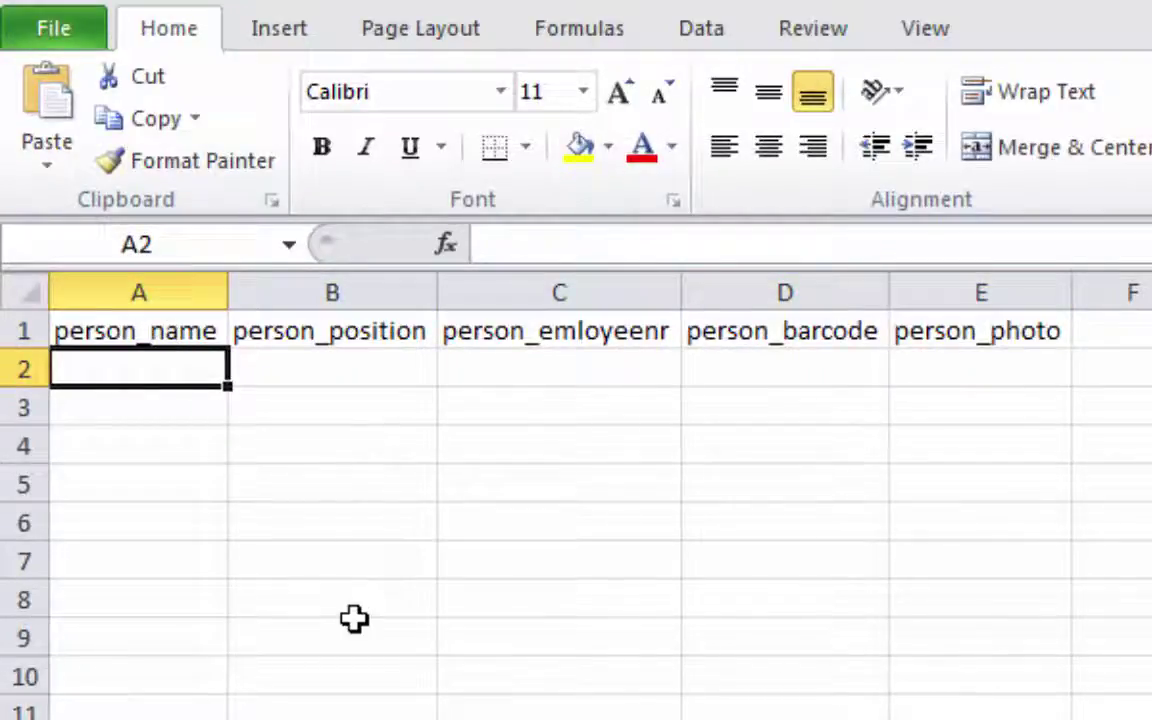
pyautogui.write('Harry')
pyautogui.press('Tab')
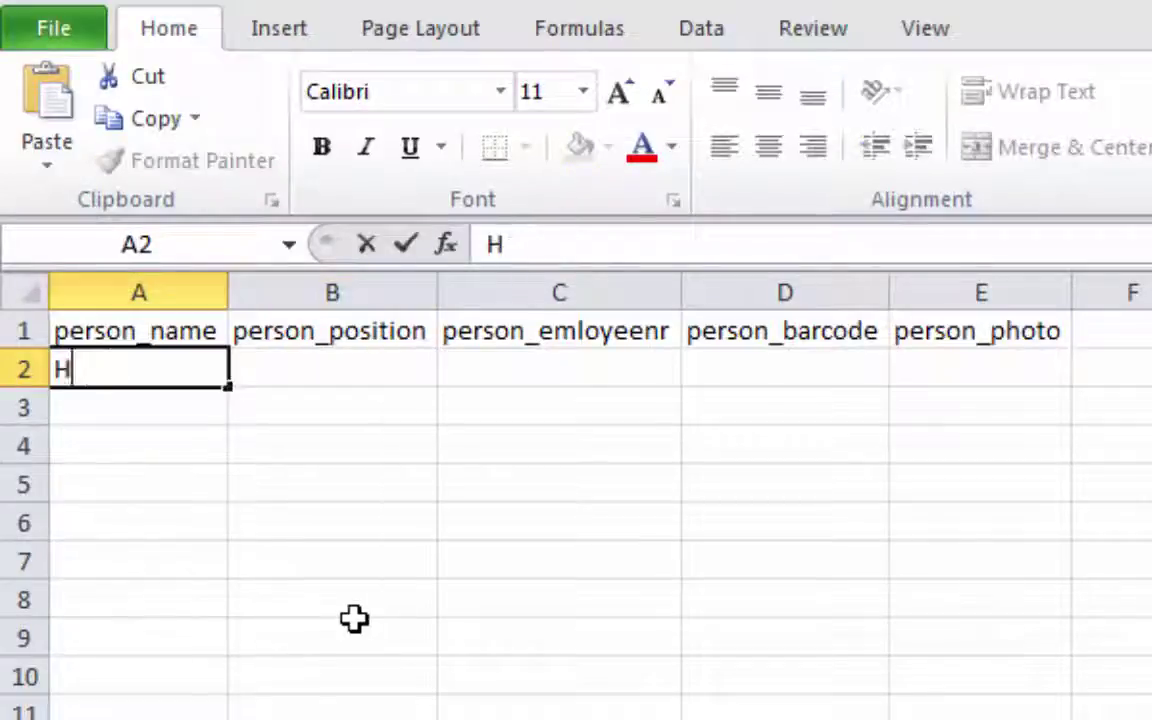
pyautogui.write('arry potter')
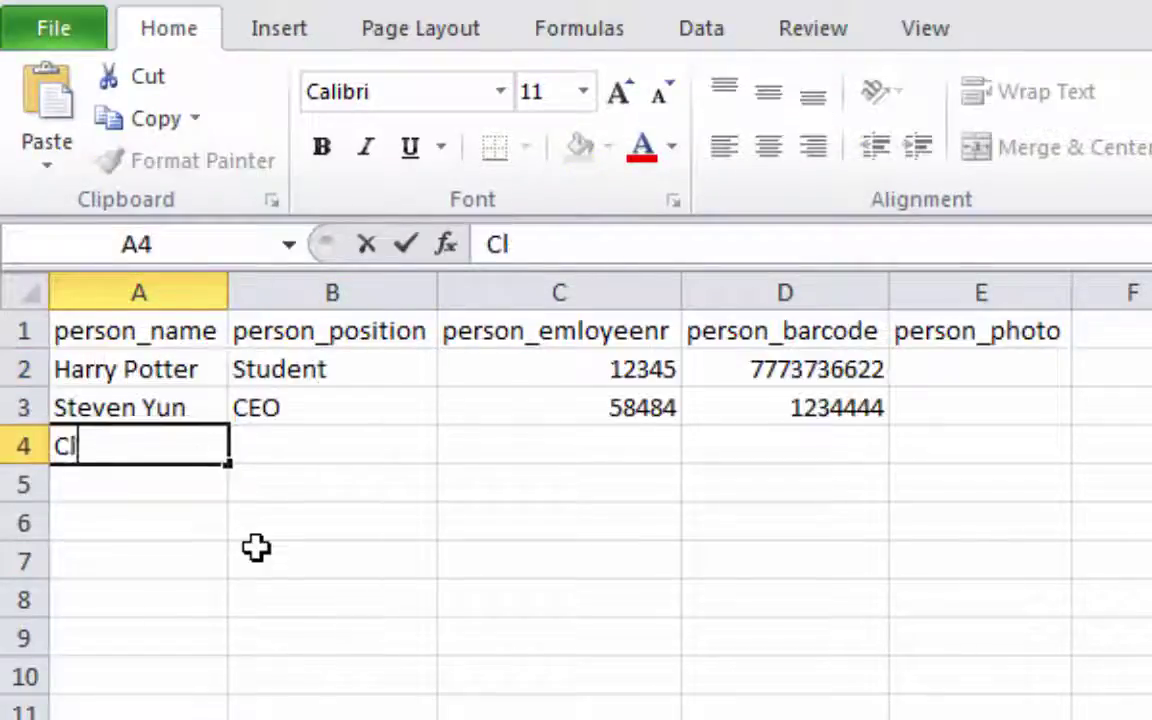
pyautogui.write('arissa Bekker')
pyautogui.press('Tab')
pyautogui.doubleClick(231, 282)
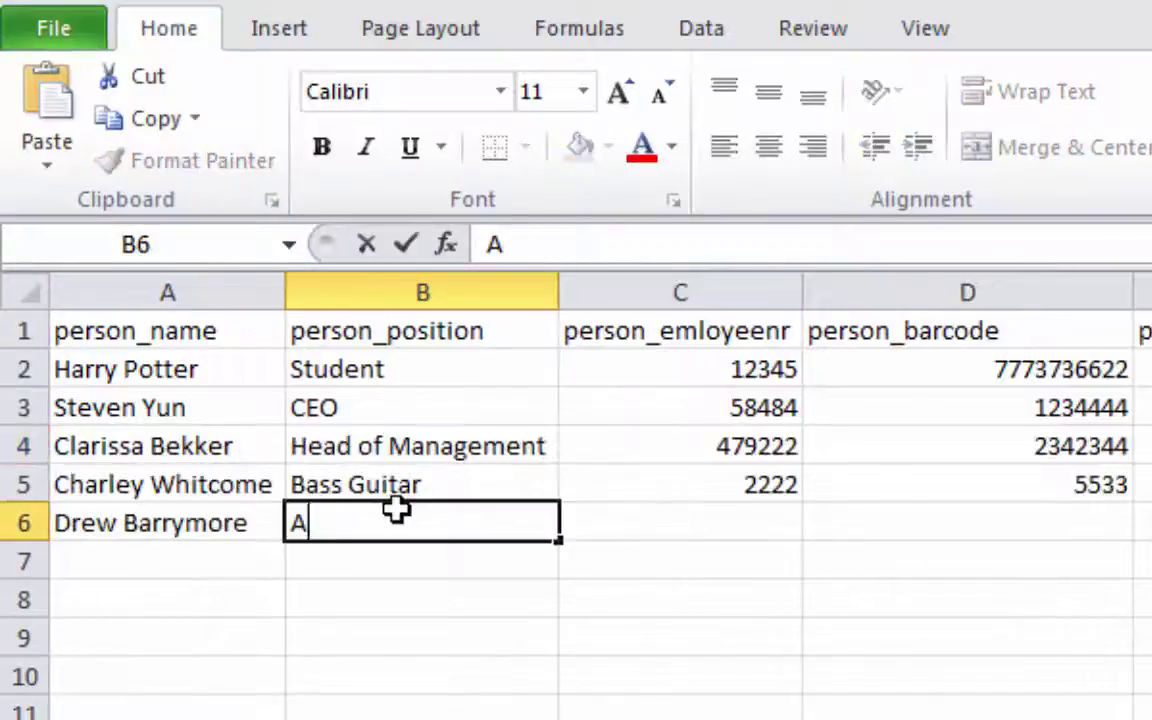
pyautogui.write('ctress')
pyautogui.press('Tab')
pyautogui.write('12333')
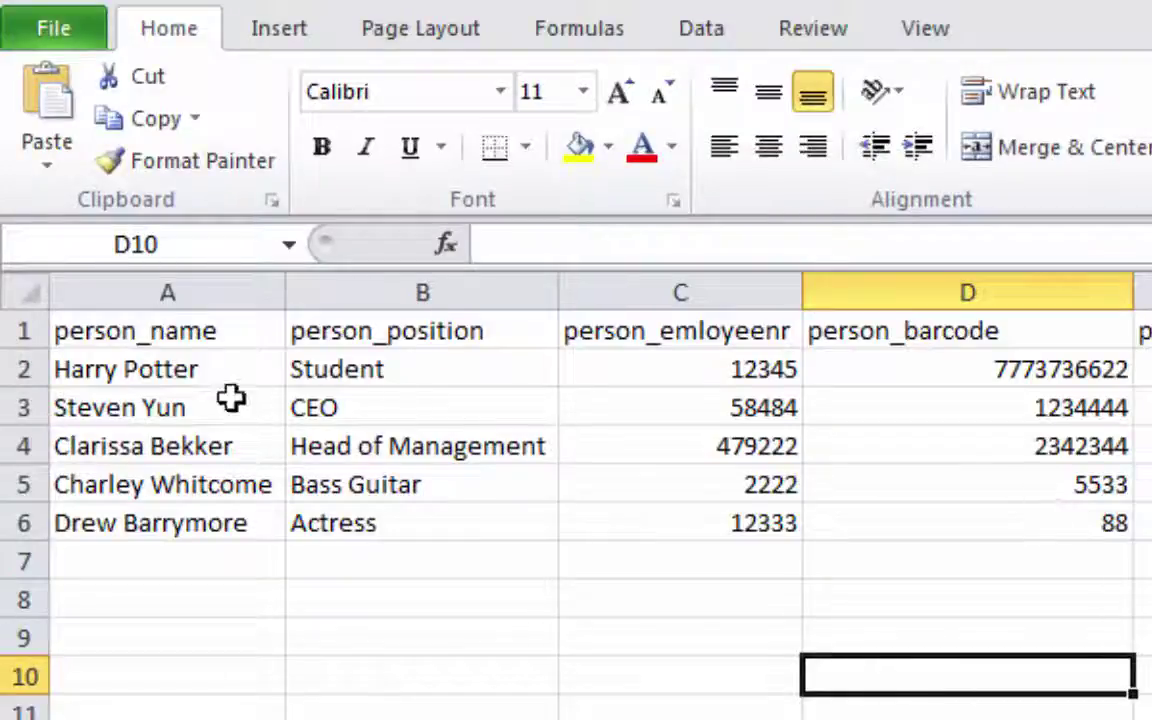
pyautogui.moveTo(113, 330); pyautogui.dragTo(1140, 329)
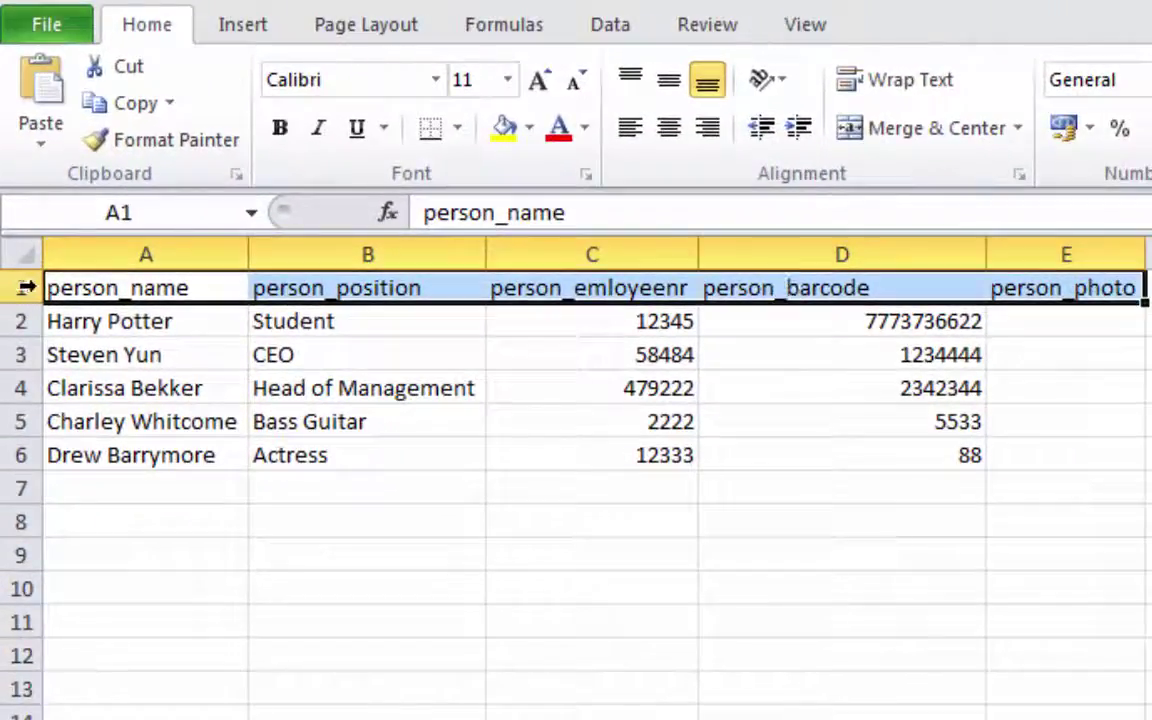
pyautogui.click(183, 383)
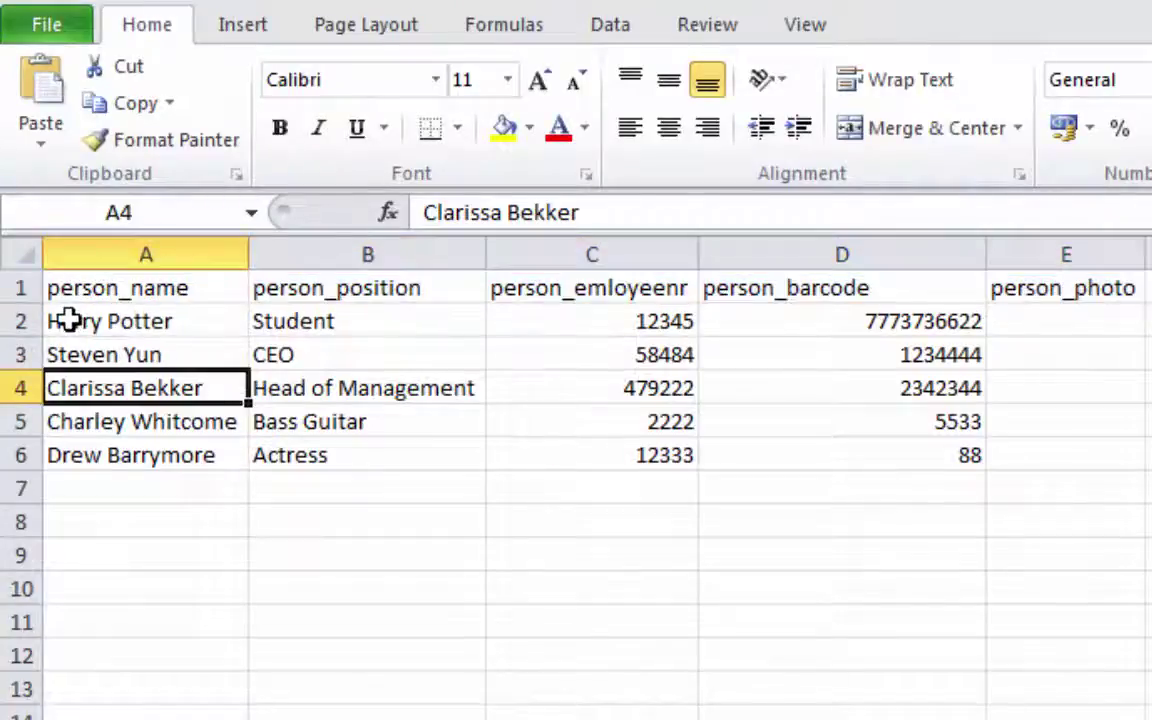
pyautogui.moveTo(66, 320); pyautogui.dragTo(118, 445)
pyautogui.click(312, 288)
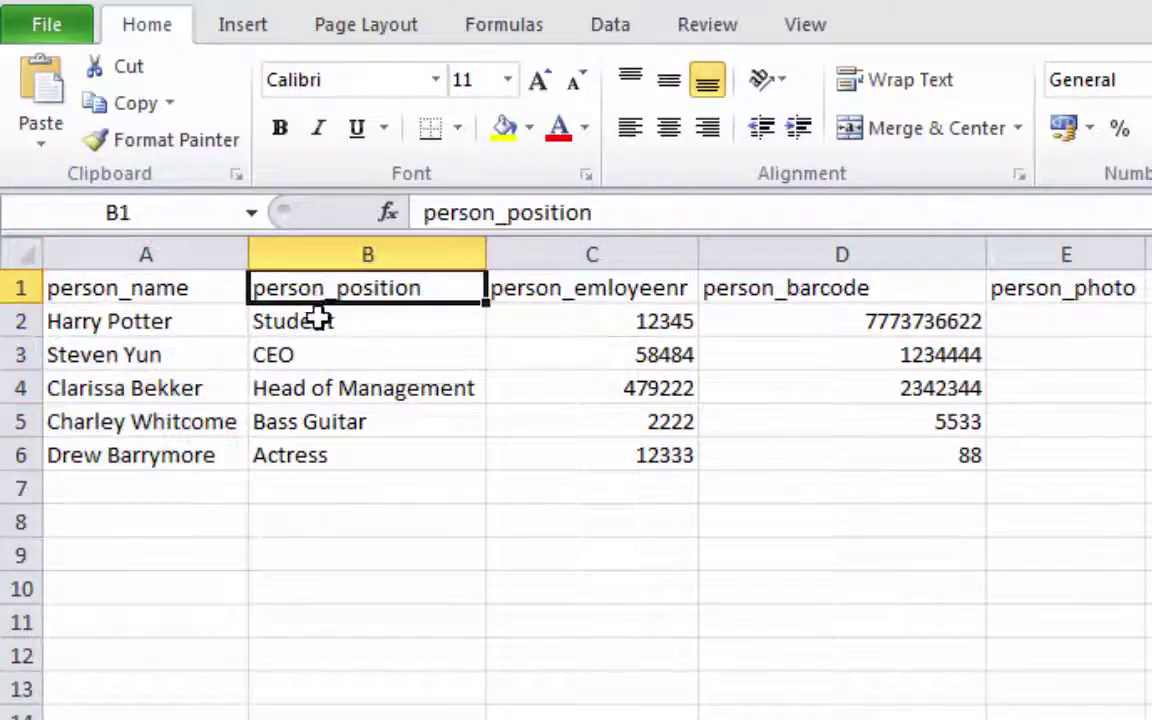
pyautogui.click(316, 321)
pyautogui.moveTo(555, 318); pyautogui.dragTo(555, 401)
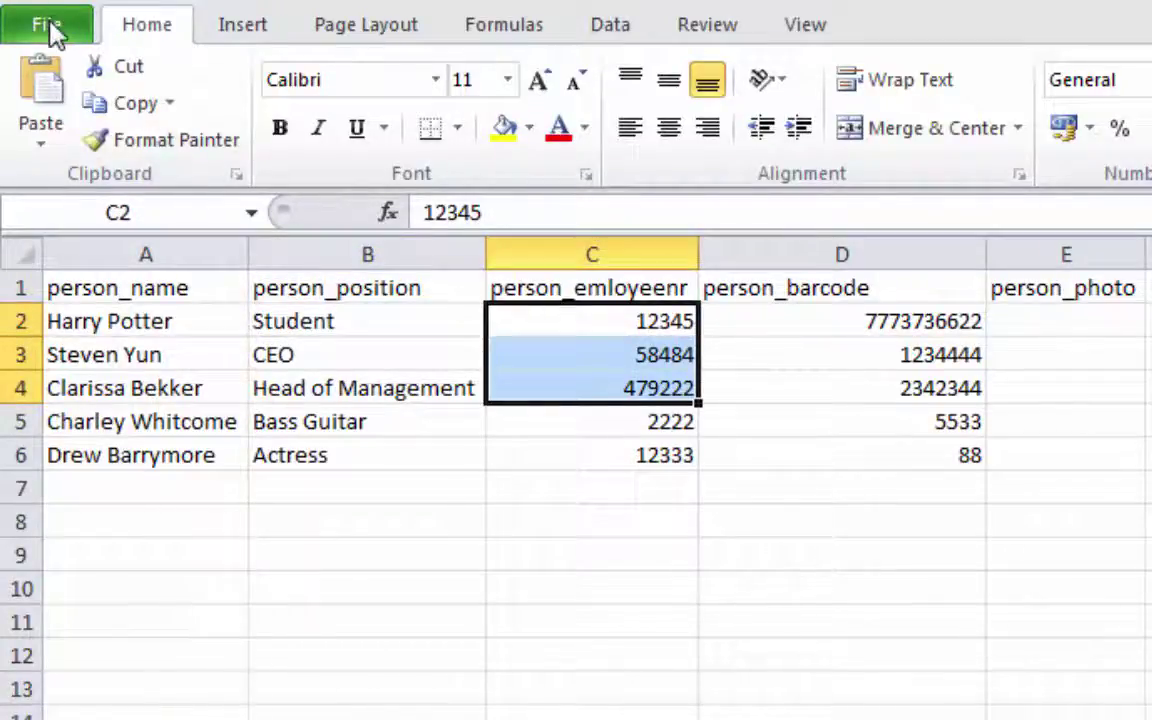
# Start Save As on the Desktop and create a new folder named EXAMPLE PROJECT.
pyautogui.click(50, 28)
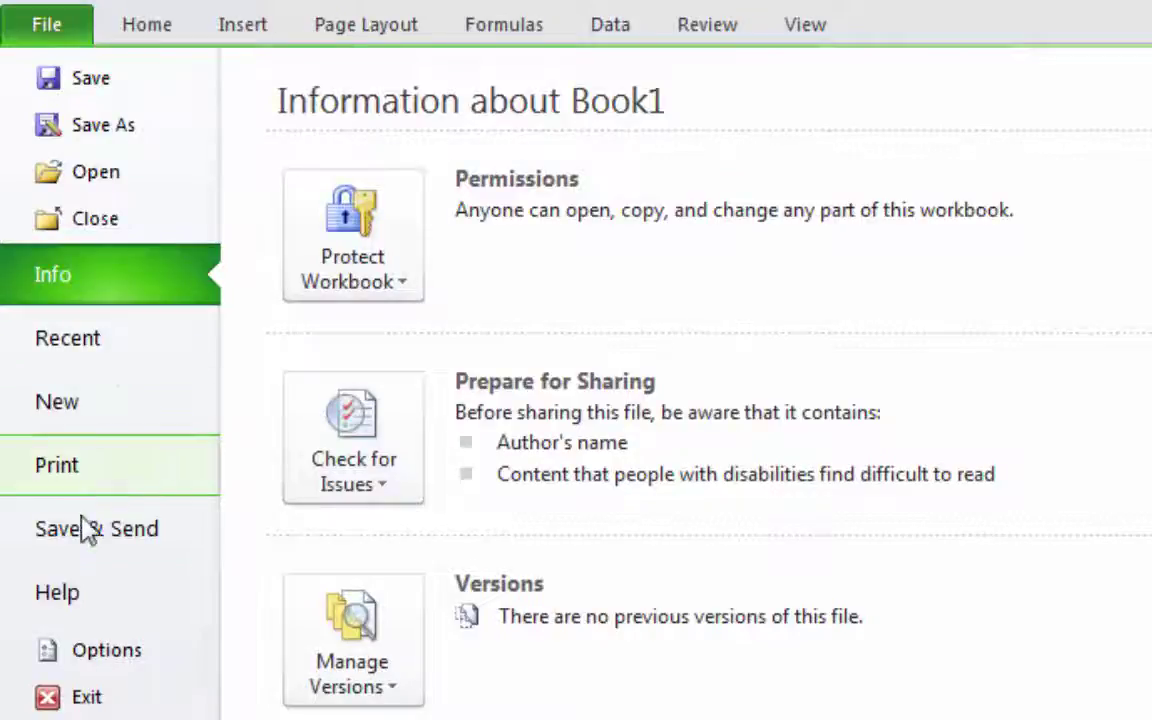
pyautogui.click(105, 130)
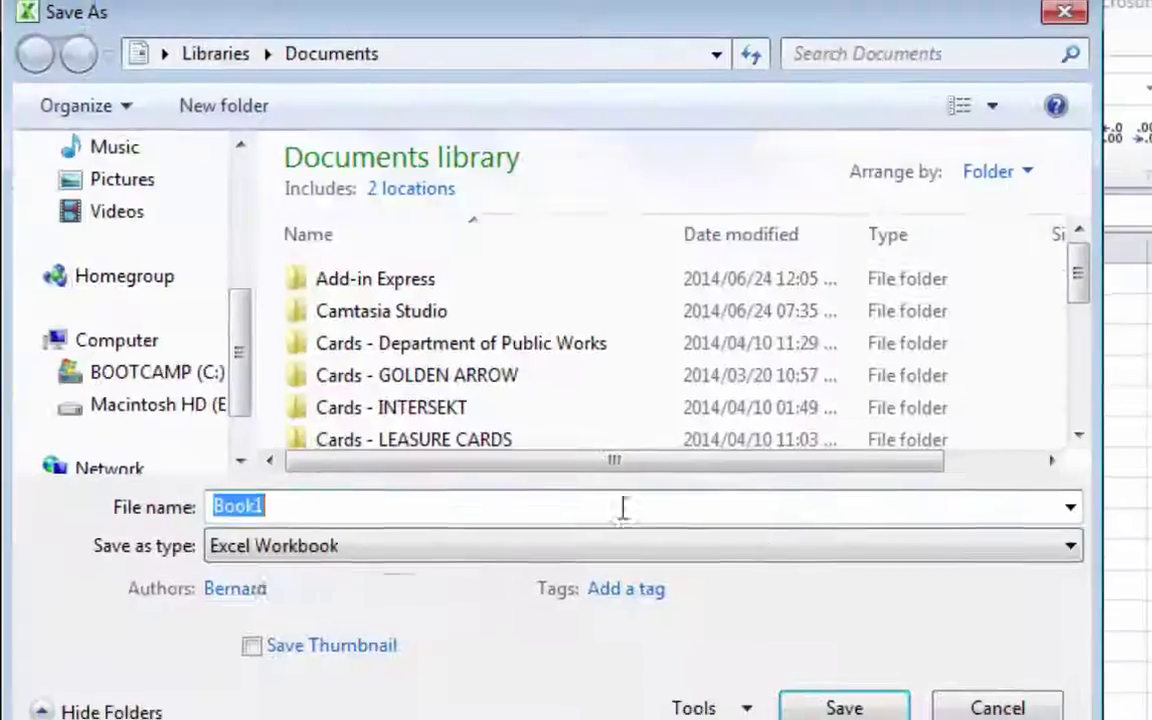
pyautogui.scroll(3, 133, 401)
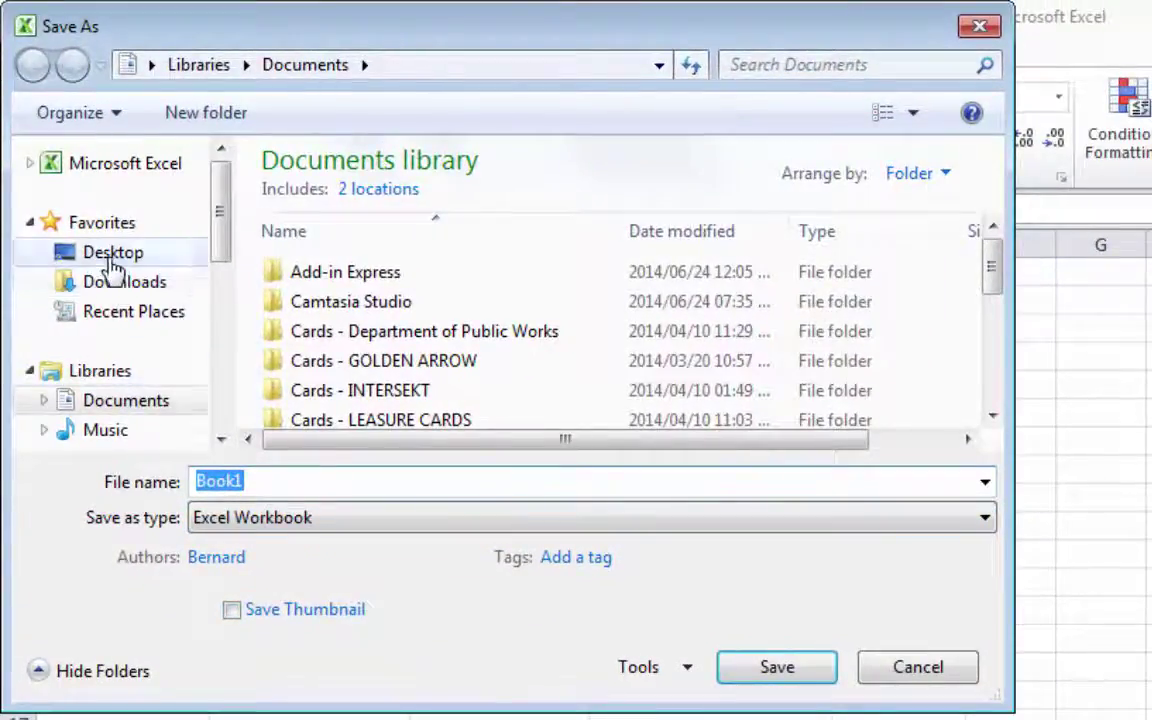
pyautogui.click(113, 260)
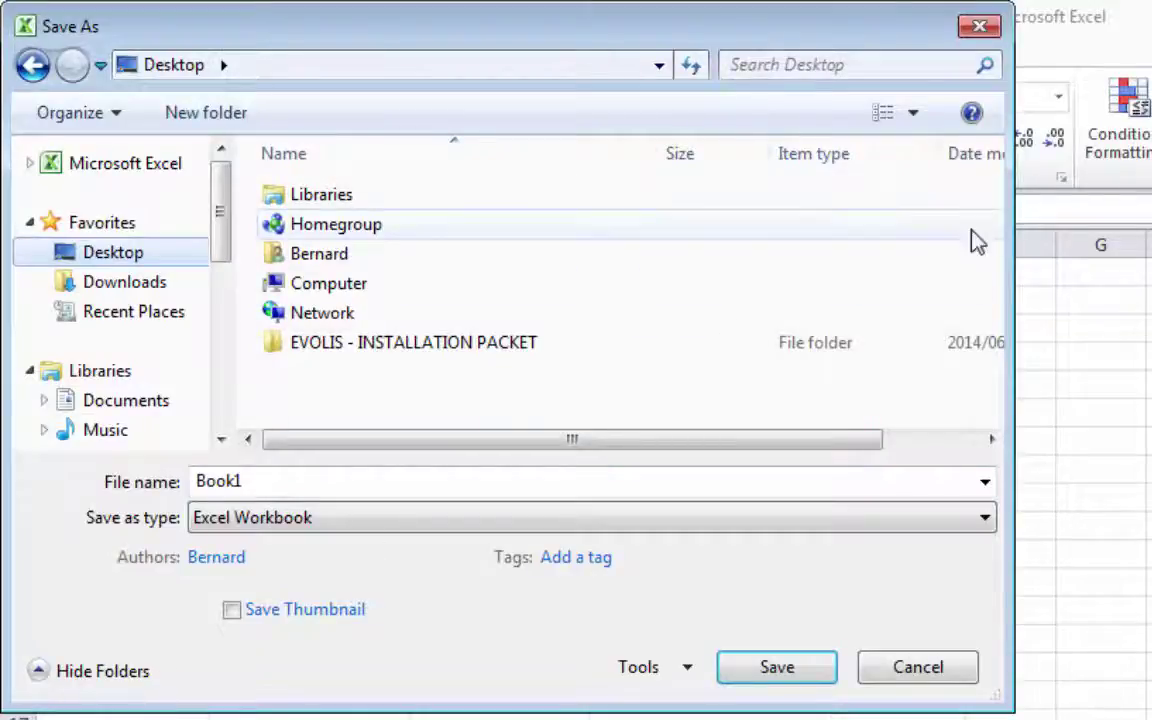
pyautogui.rightClick(371, 405)
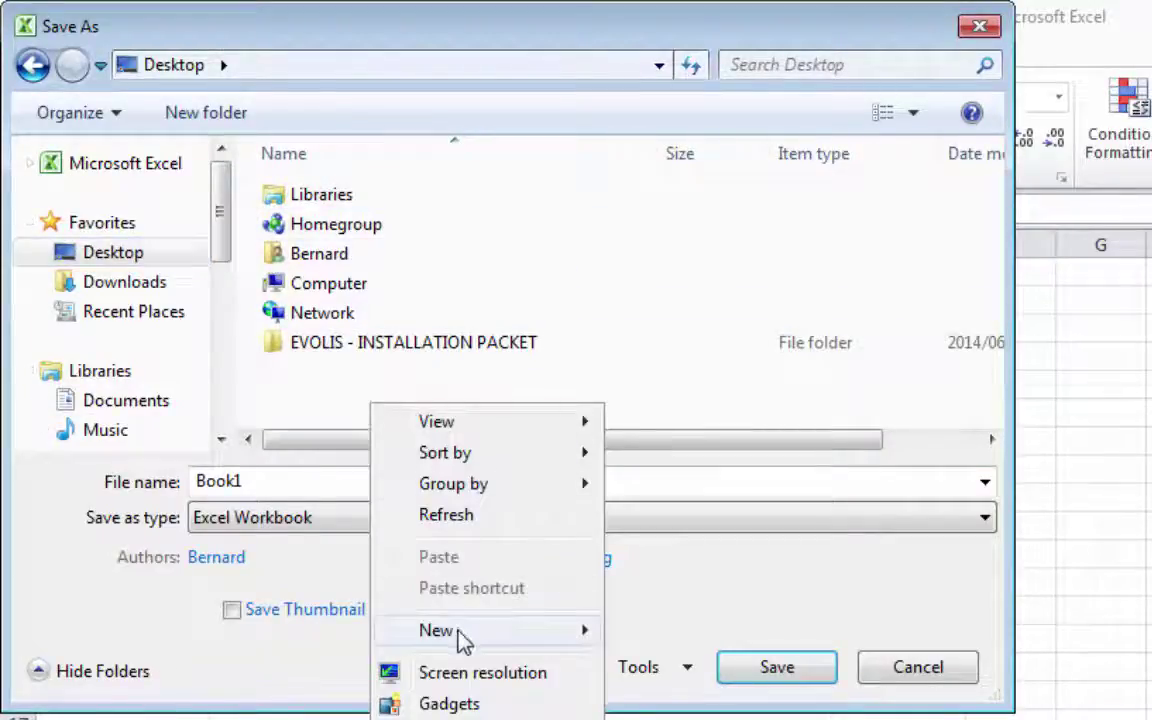
pyautogui.moveTo(463, 638)
pyautogui.click(659, 632)
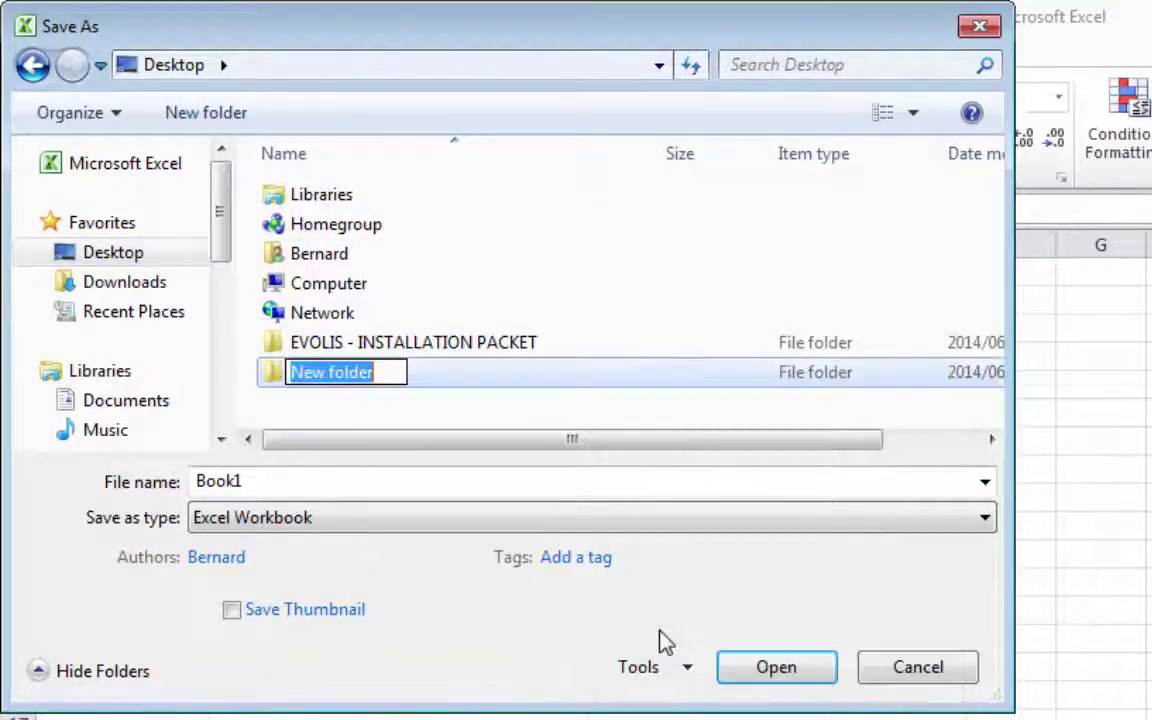
pyautogui.write('EXAMPLE PRO')
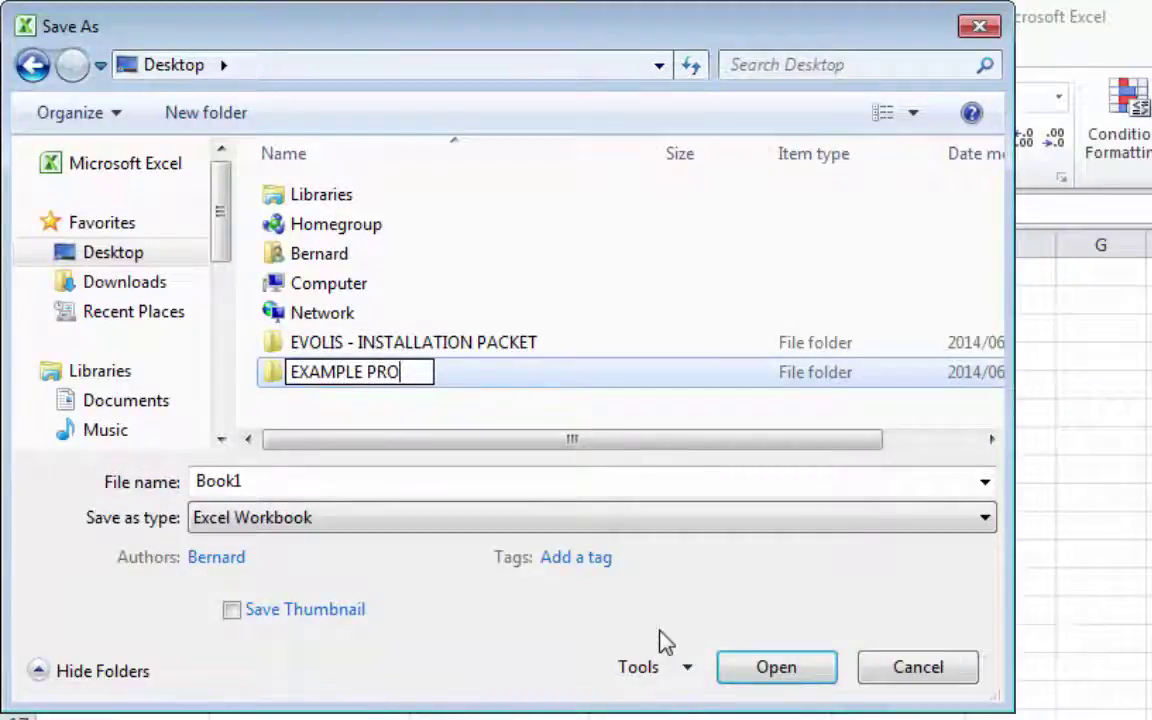
pyautogui.write('JECT')
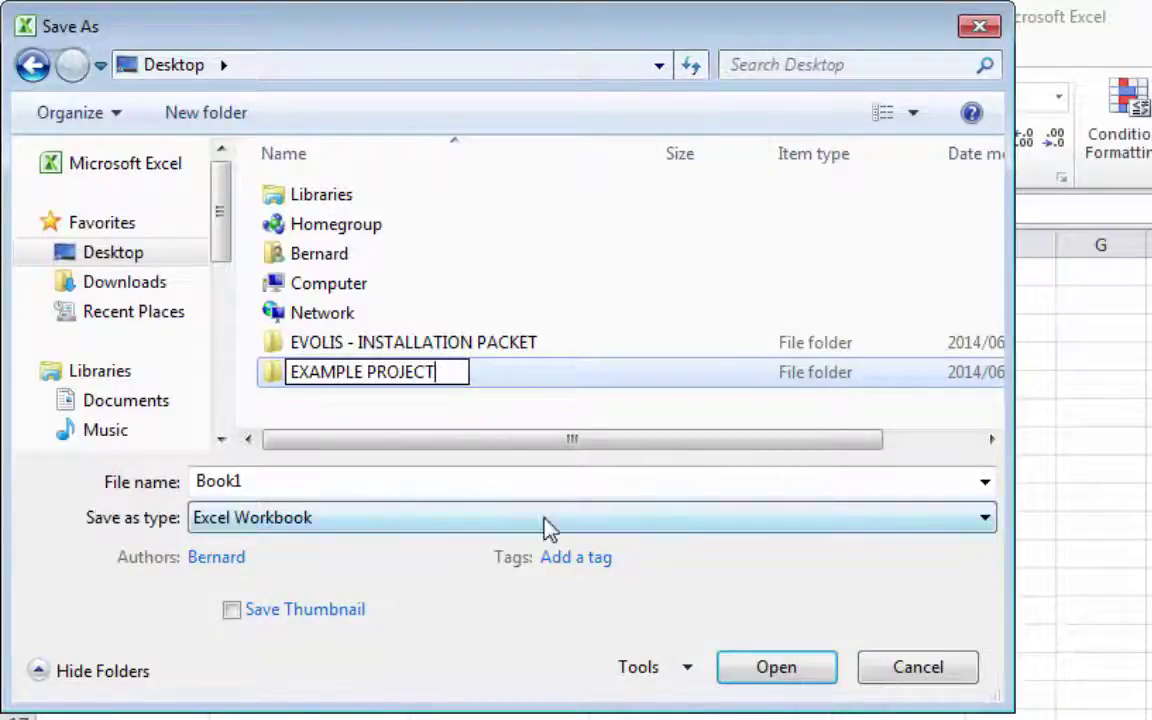
pyautogui.click(790, 676)
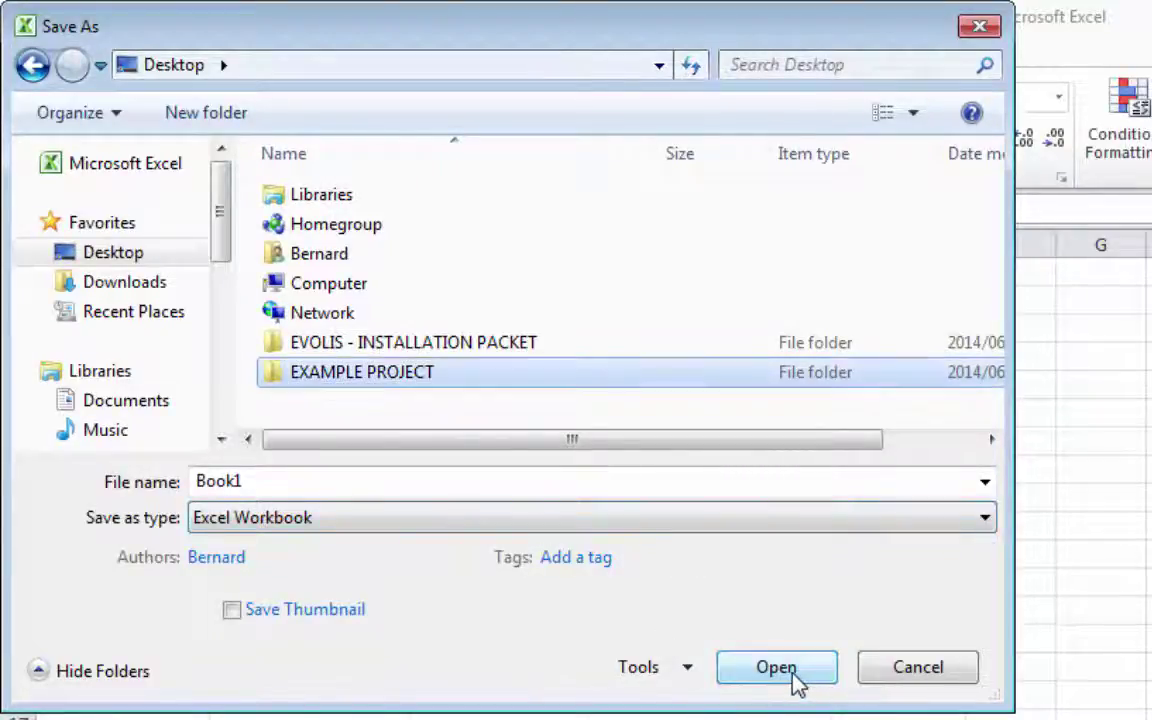
# Inside EXAMPLE PROJECT, create and open a new DATABASES folder.
pyautogui.doubleClick(340, 380)
pyautogui.rightClick(311, 293)
pyautogui.moveTo(390, 595)
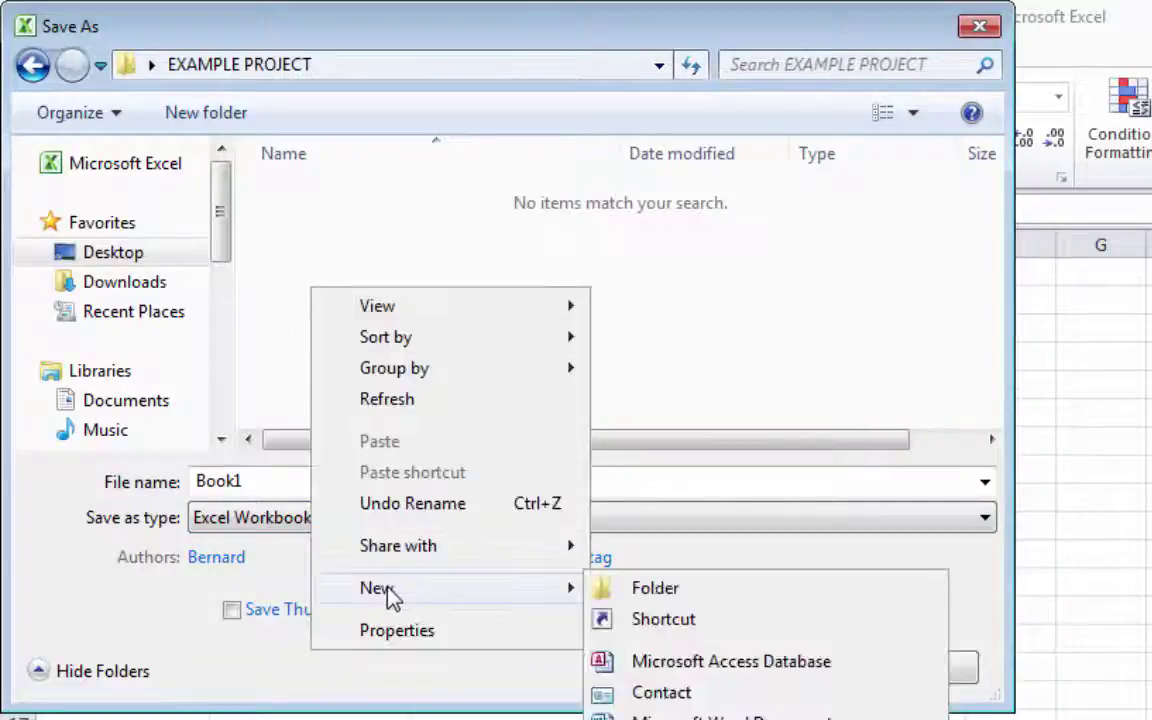
pyautogui.click(627, 586)
pyautogui.write('DATA')
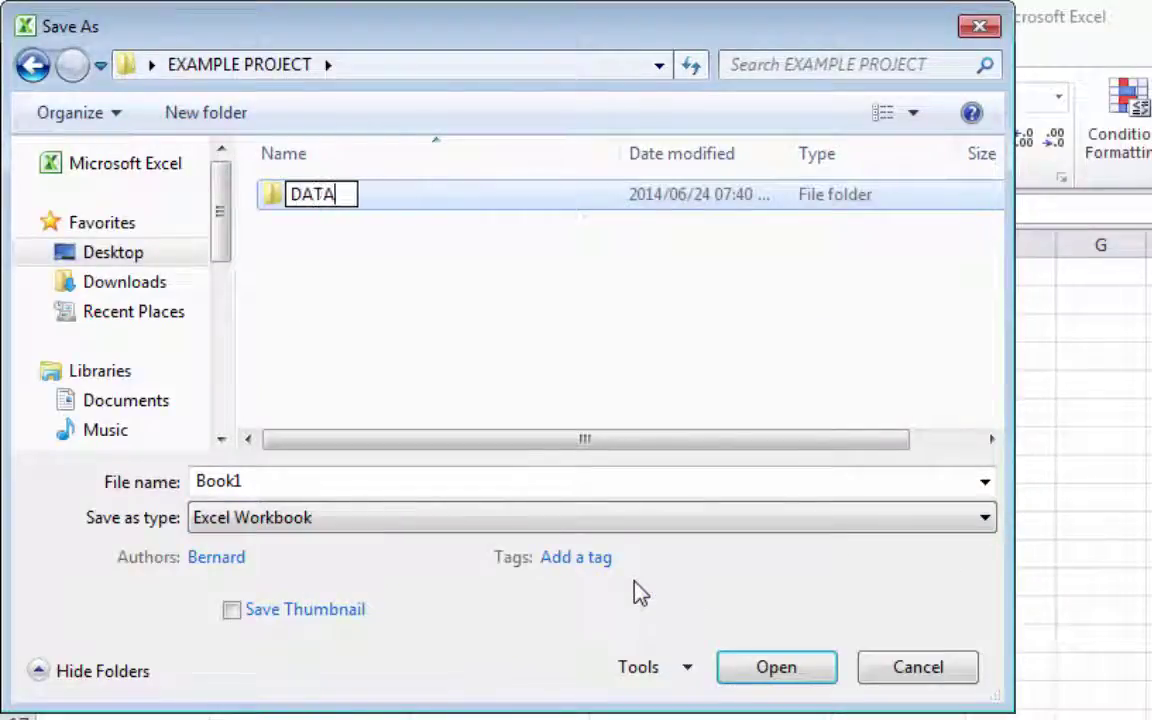
pyautogui.write('BASES')
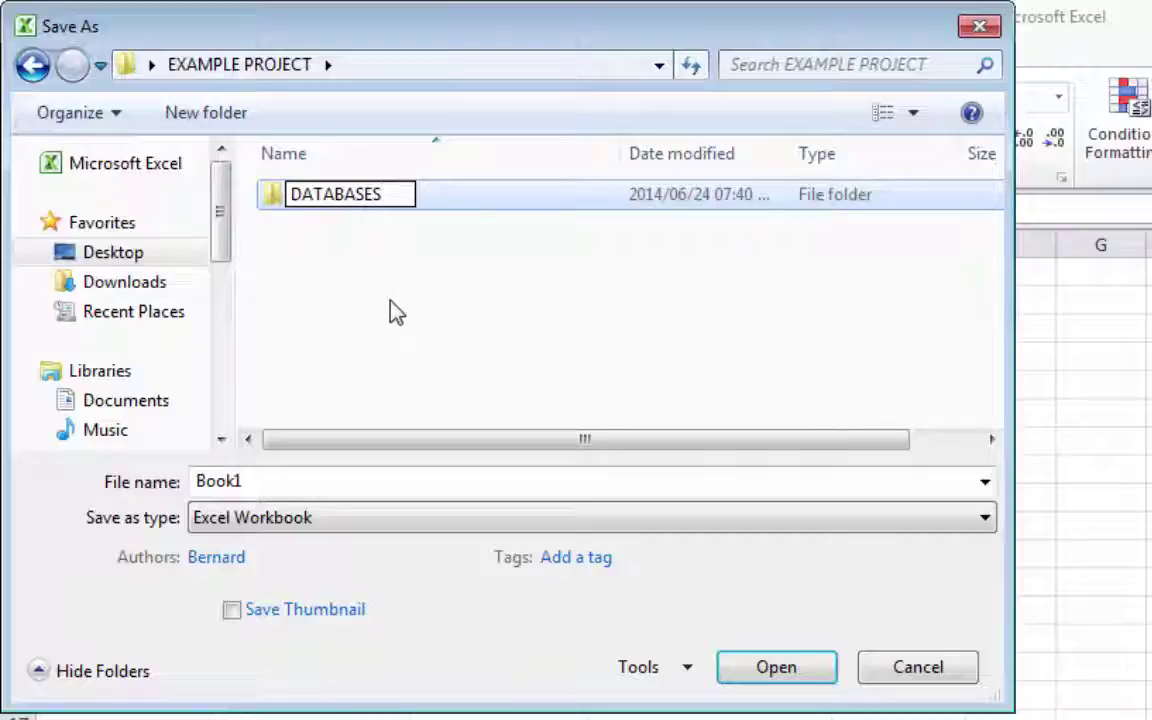
pyautogui.click(335, 268)
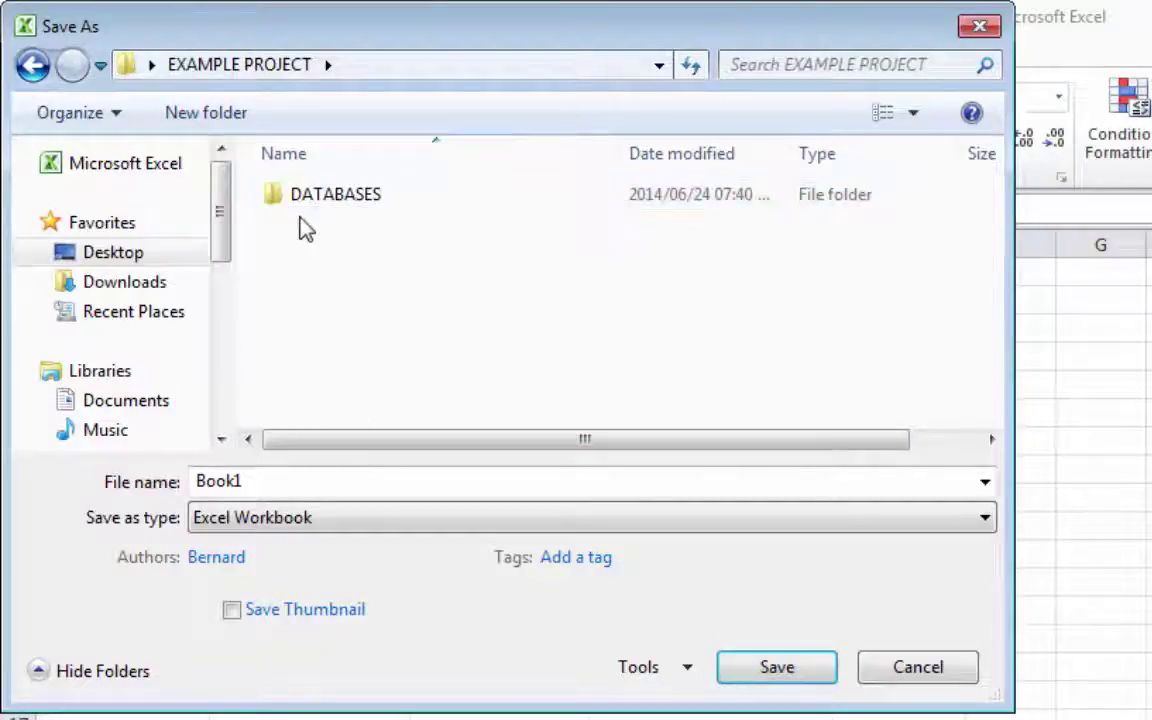
pyautogui.doubleClick(326, 197)
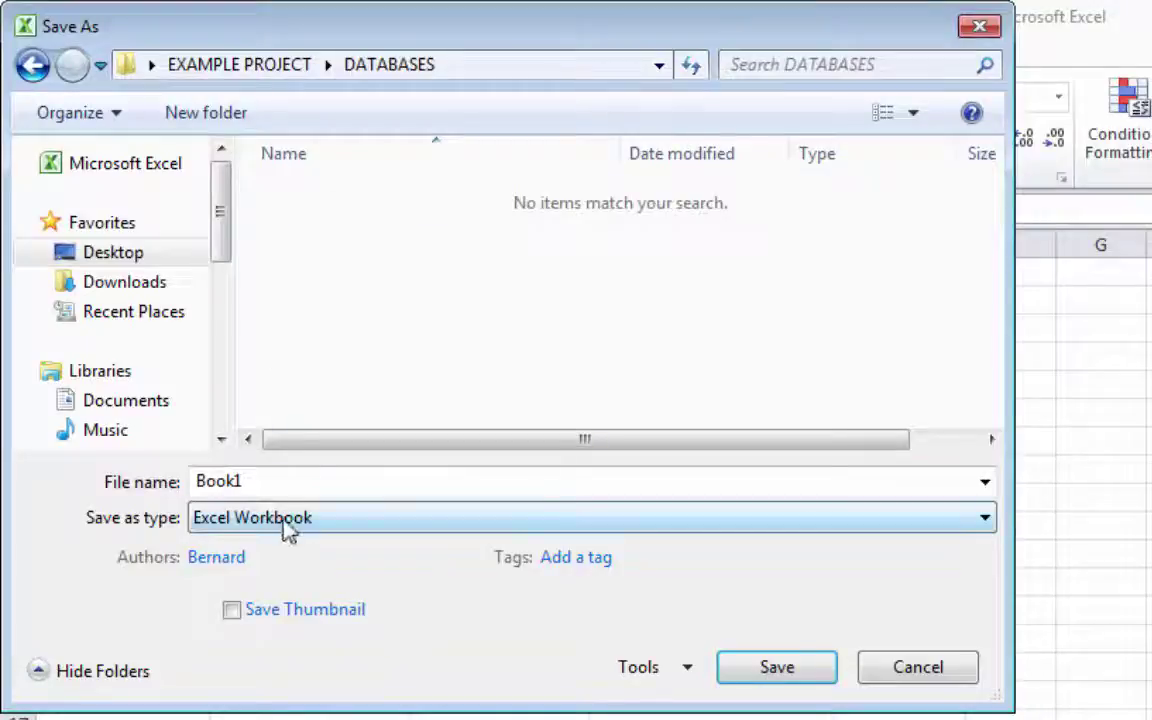
# Save the workbook there under the file name persondb1.
pyautogui.click(275, 482)
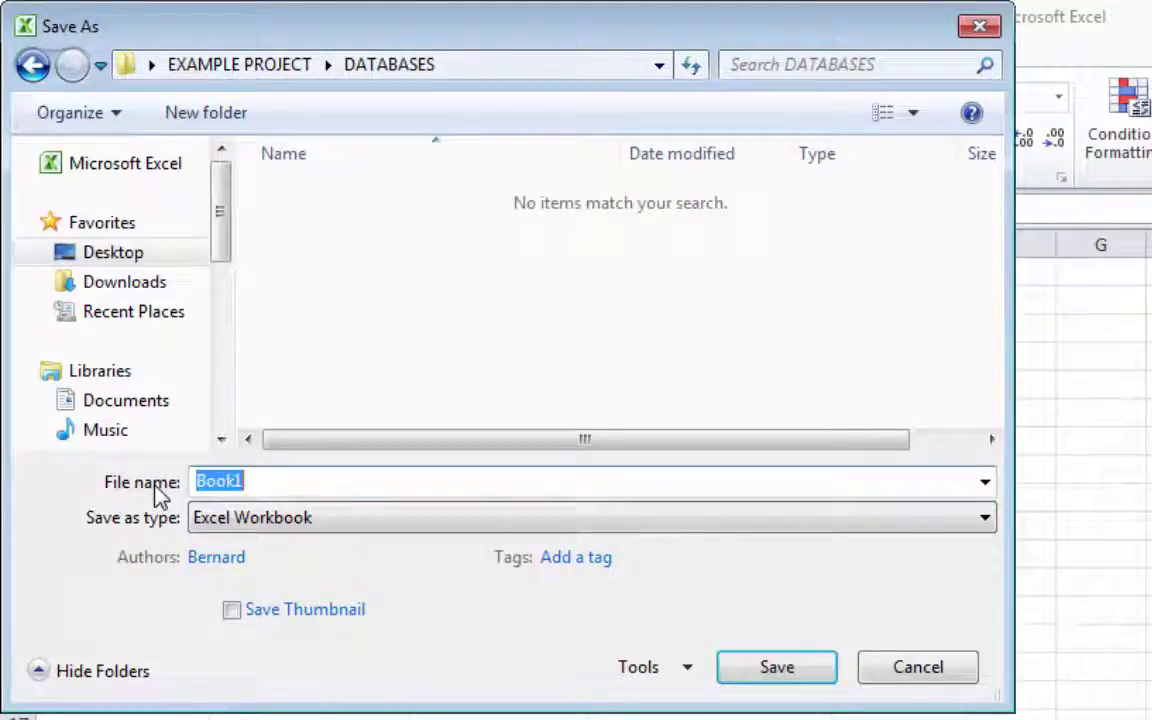
pyautogui.write('person')
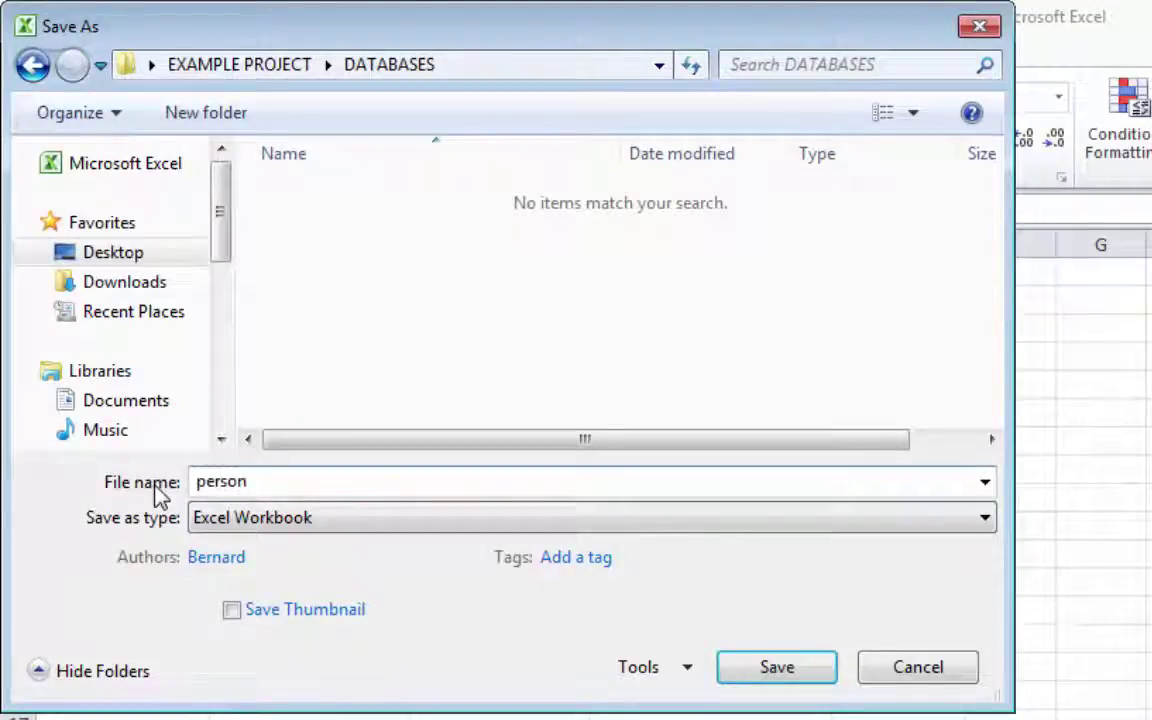
pyautogui.write('db1')
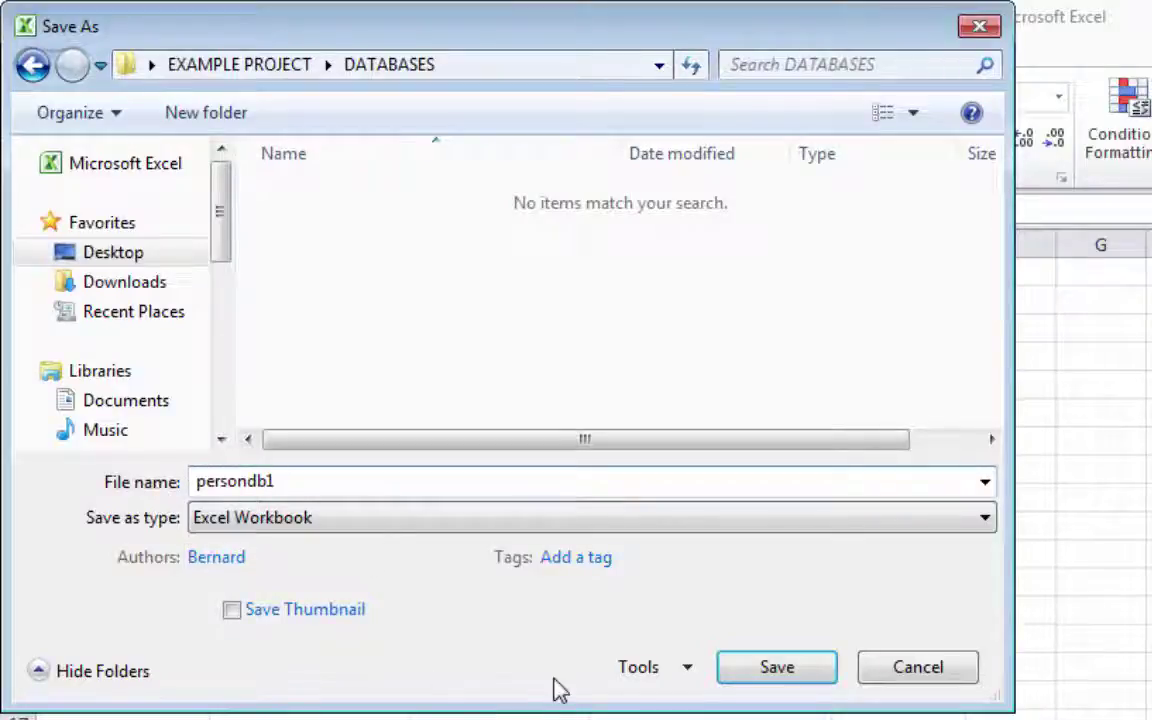
pyautogui.click(777, 668)
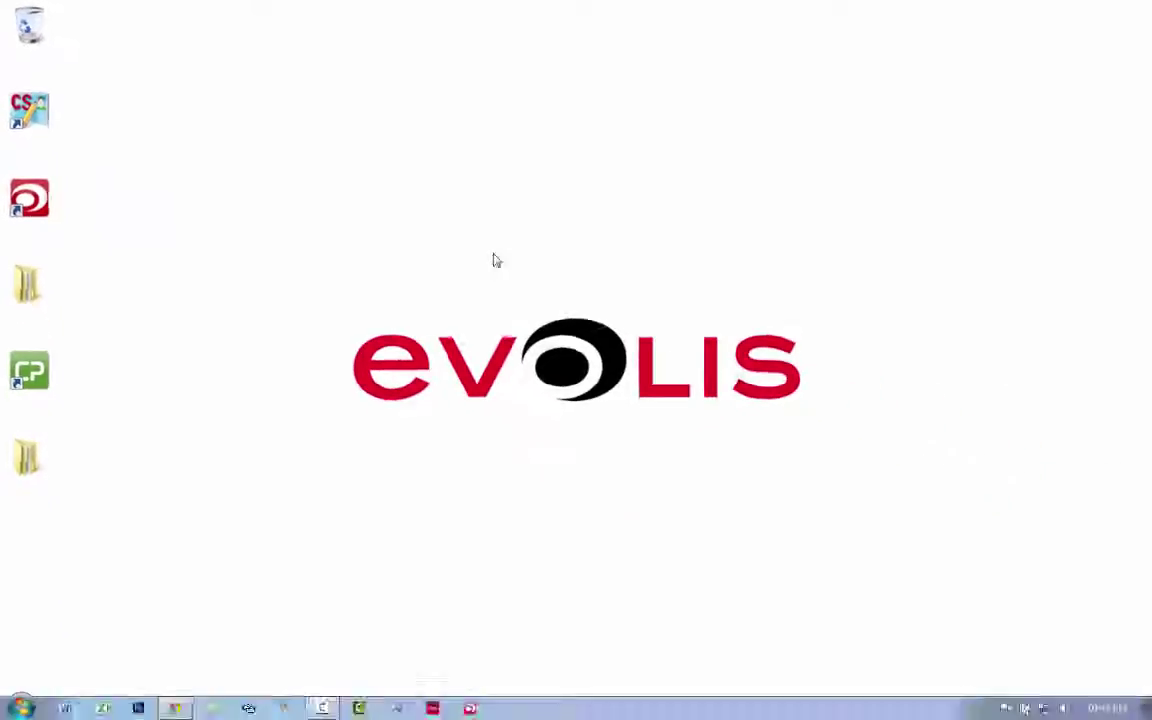
# Launch eMedia-Cards CS in Design Mode and insert an enlarged picture on the card's left.
pyautogui.doubleClick(32, 112)
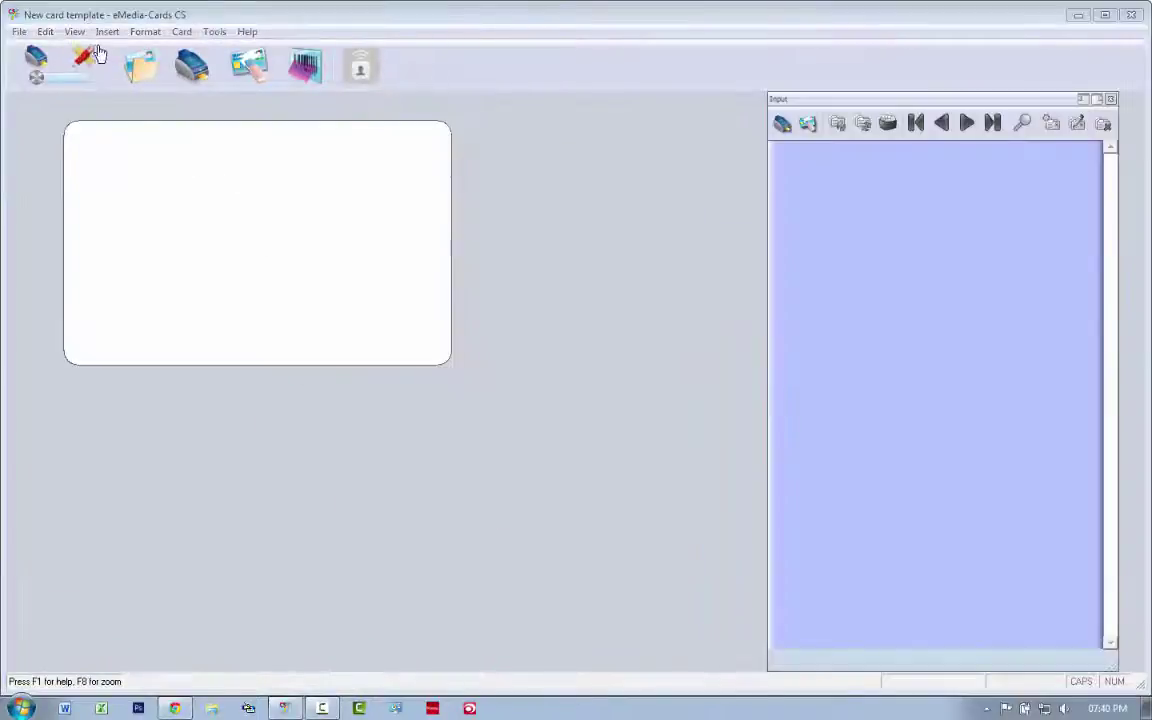
pyautogui.click(85, 67)
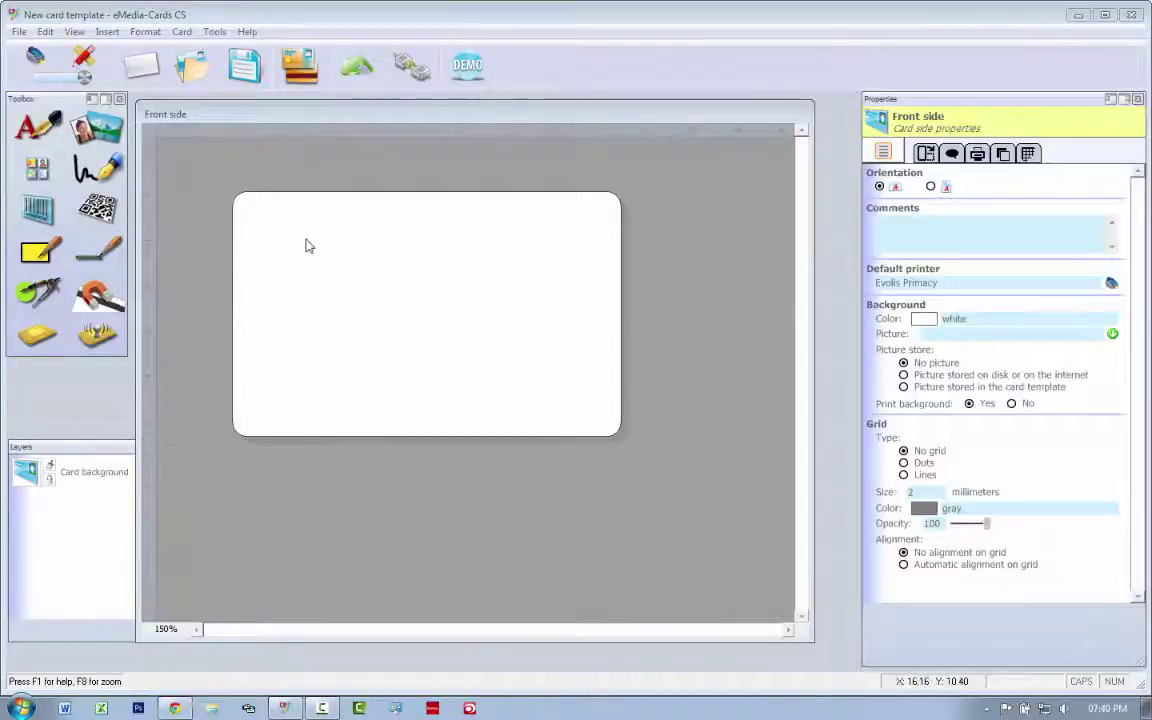
pyautogui.click(100, 130)
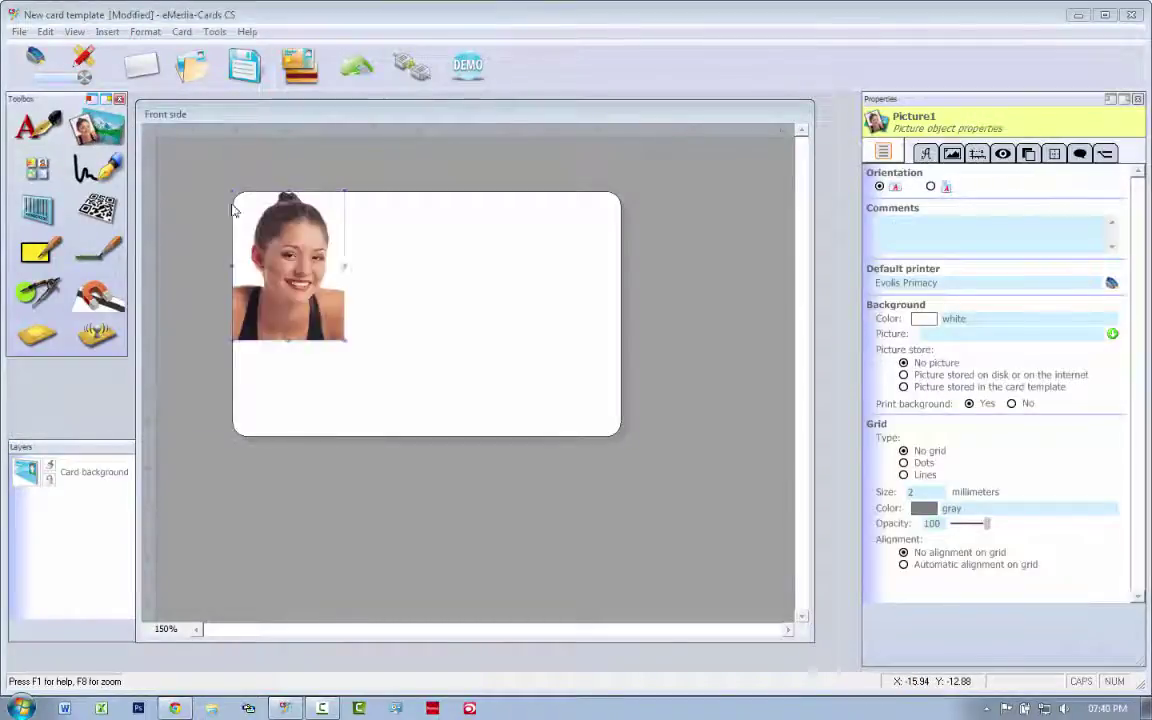
pyautogui.moveTo(302, 269); pyautogui.dragTo(310, 278)
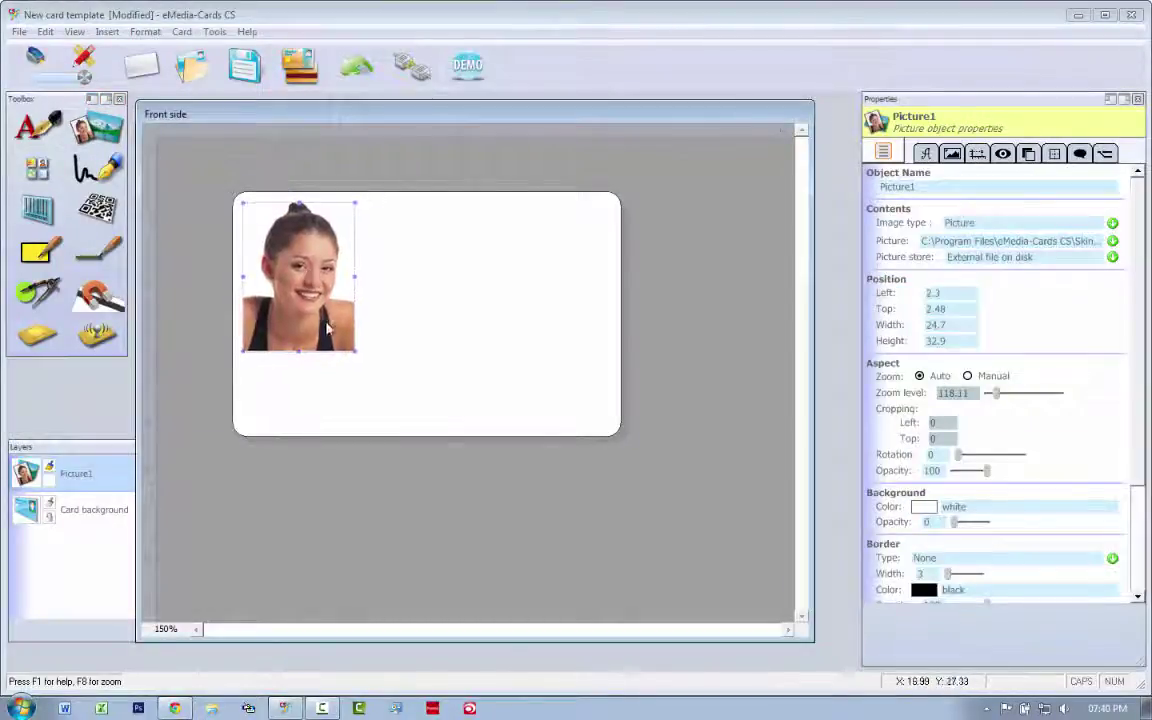
pyautogui.moveTo(355, 352); pyautogui.dragTo(411, 427)
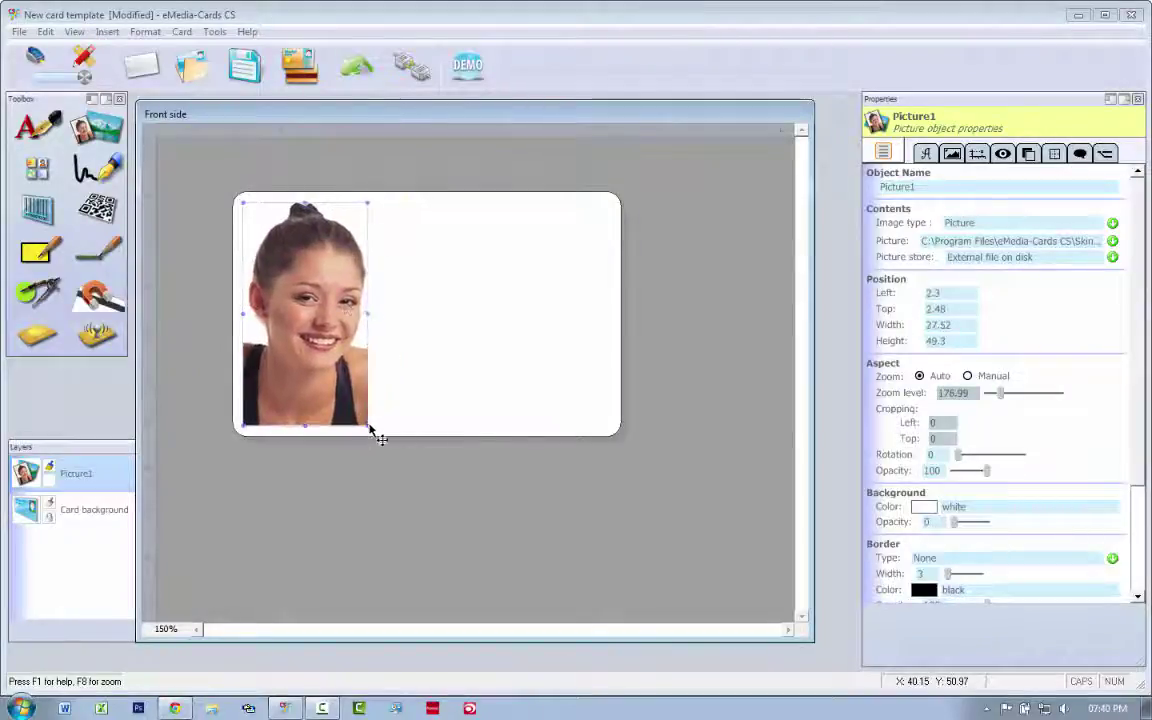
# Add a Text object beside the photo and widen it toward the card's right edge.
pyautogui.click(38, 125)
pyautogui.moveTo(254, 203); pyautogui.dragTo(414, 335)
pyautogui.moveTo(481, 346); pyautogui.dragTo(610, 350)
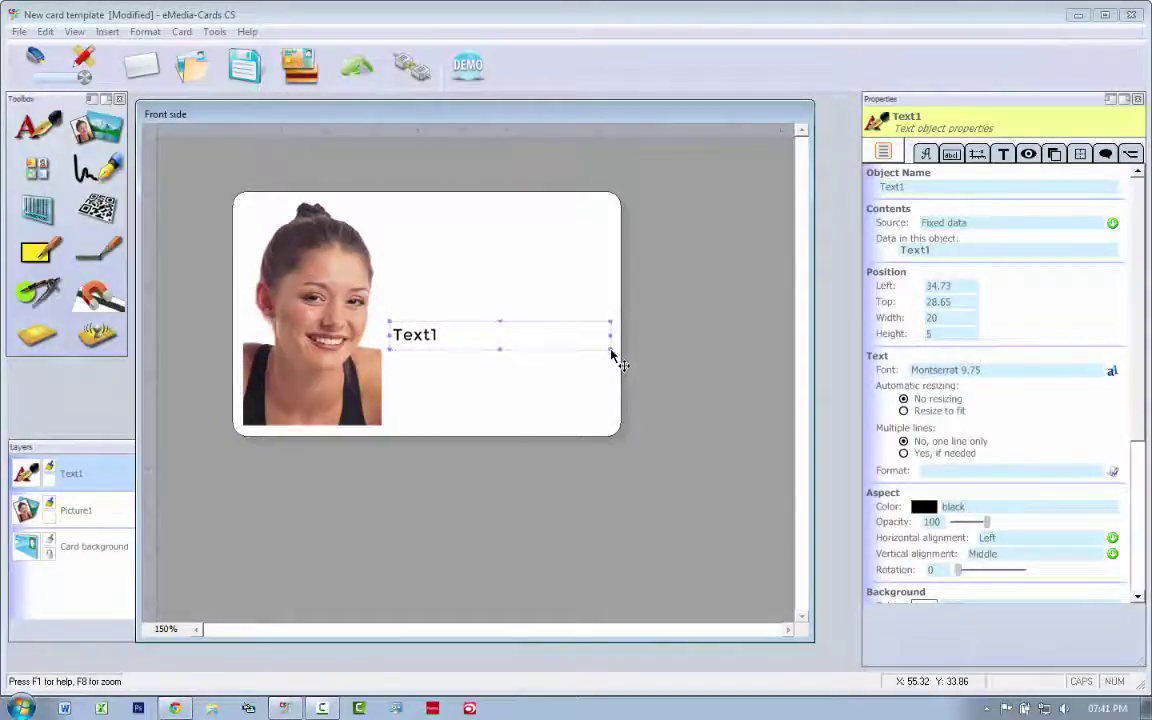
# Make the text fit its box, name the object Name, and set its content to Name Surname.
pyautogui.click(904, 411)
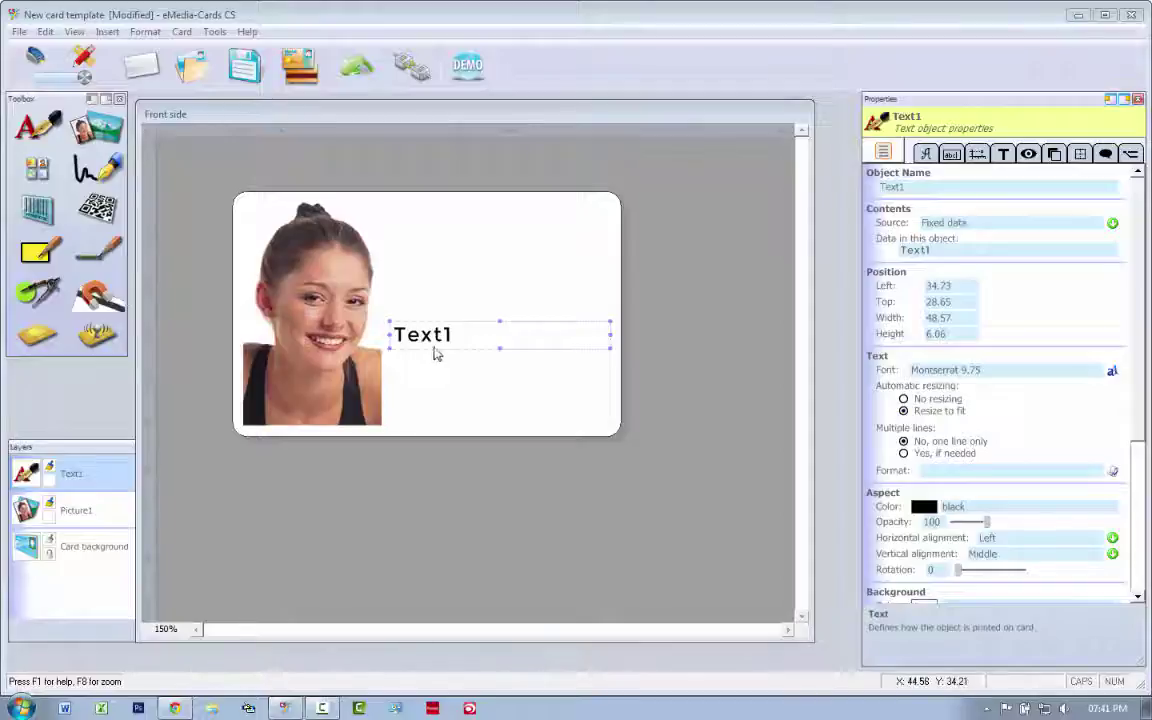
pyautogui.click(914, 186)
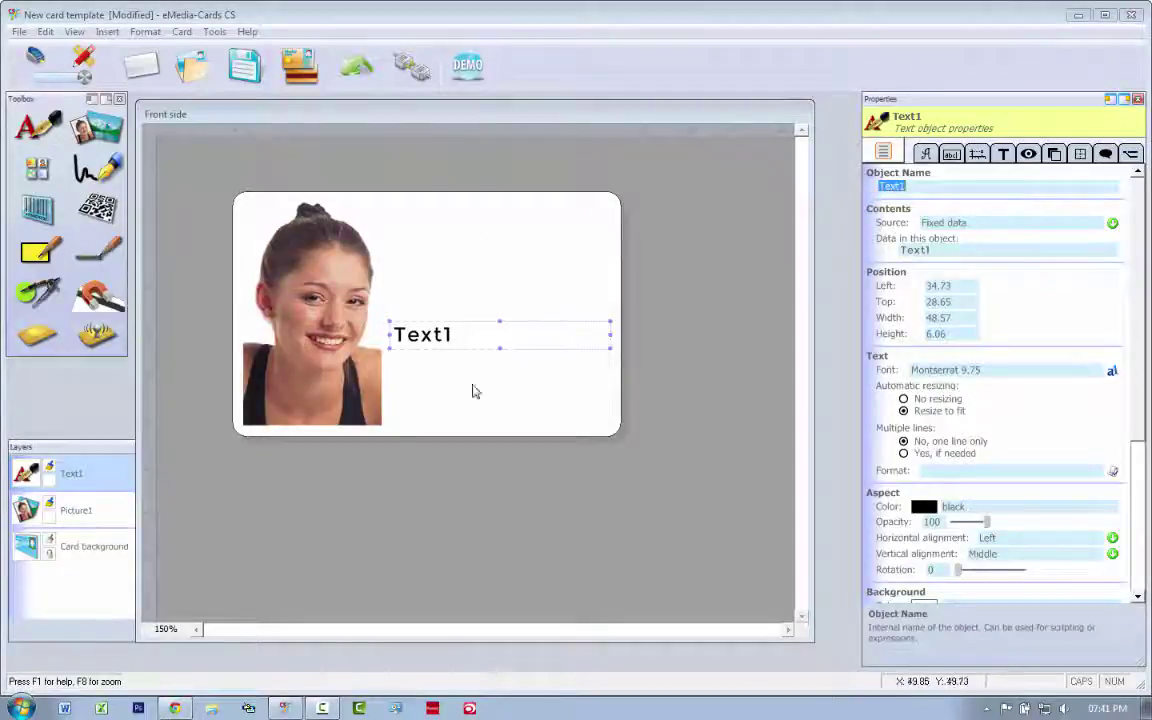
pyautogui.write('Name')
pyautogui.click(964, 249)
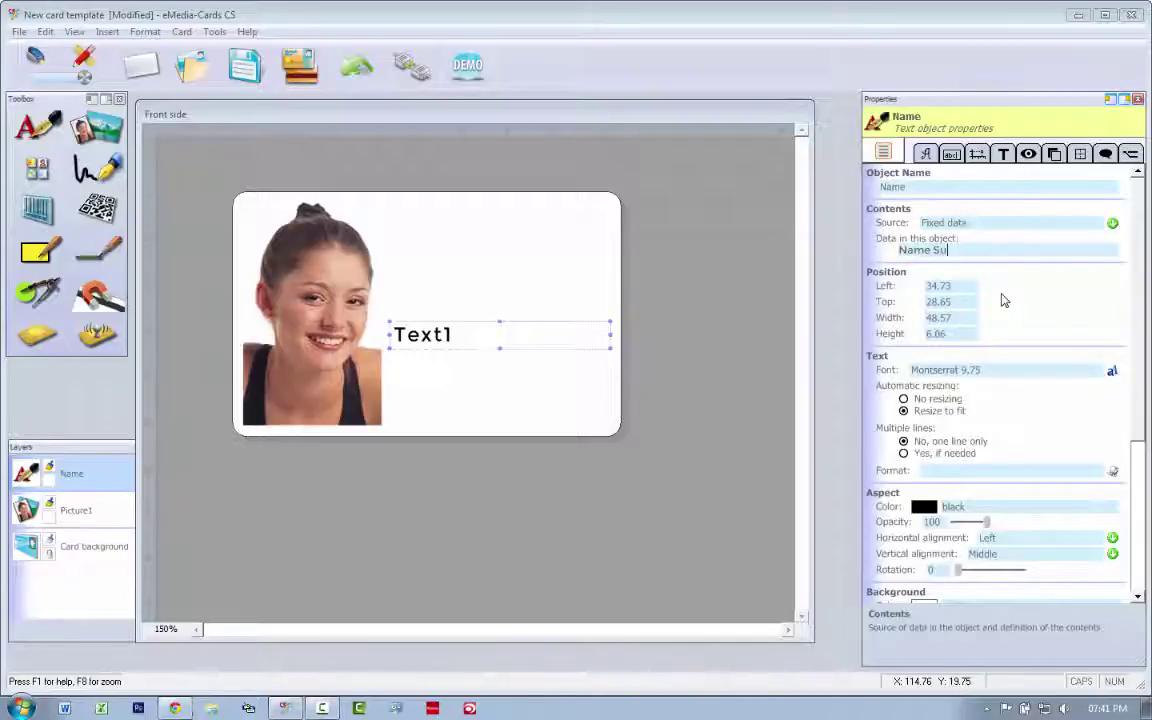
pyautogui.write('rname')
pyautogui.press('Return')
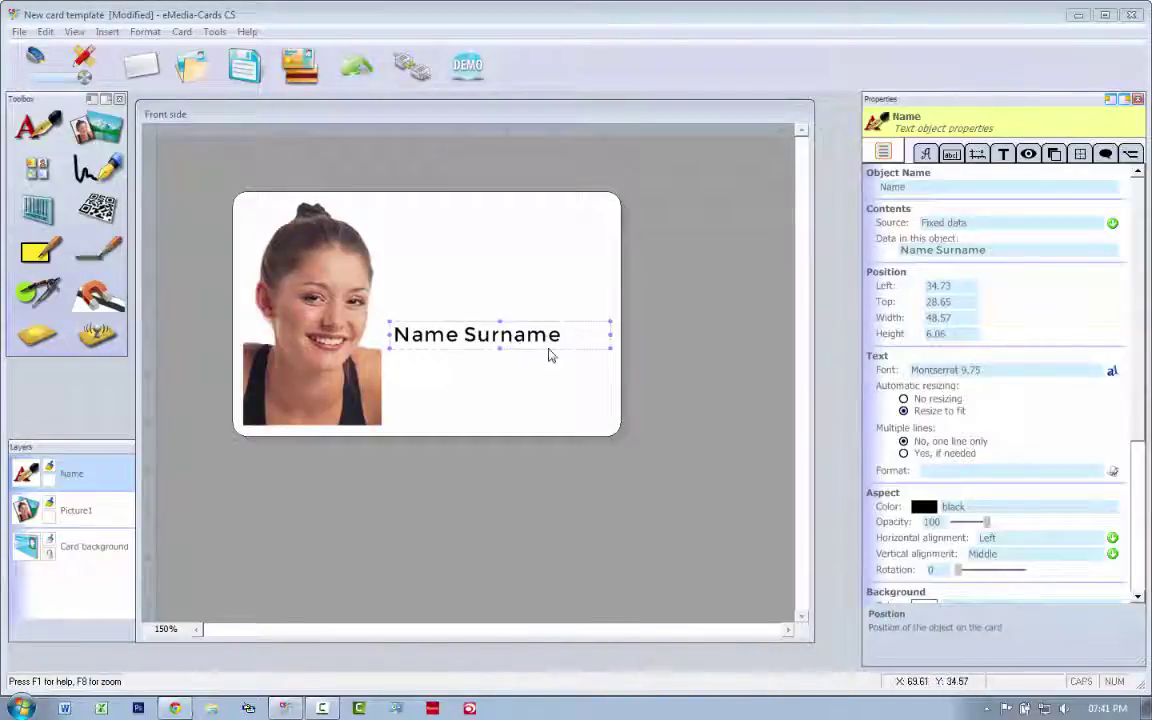
pyautogui.rightClick(507, 330)
pyautogui.click(556, 408)
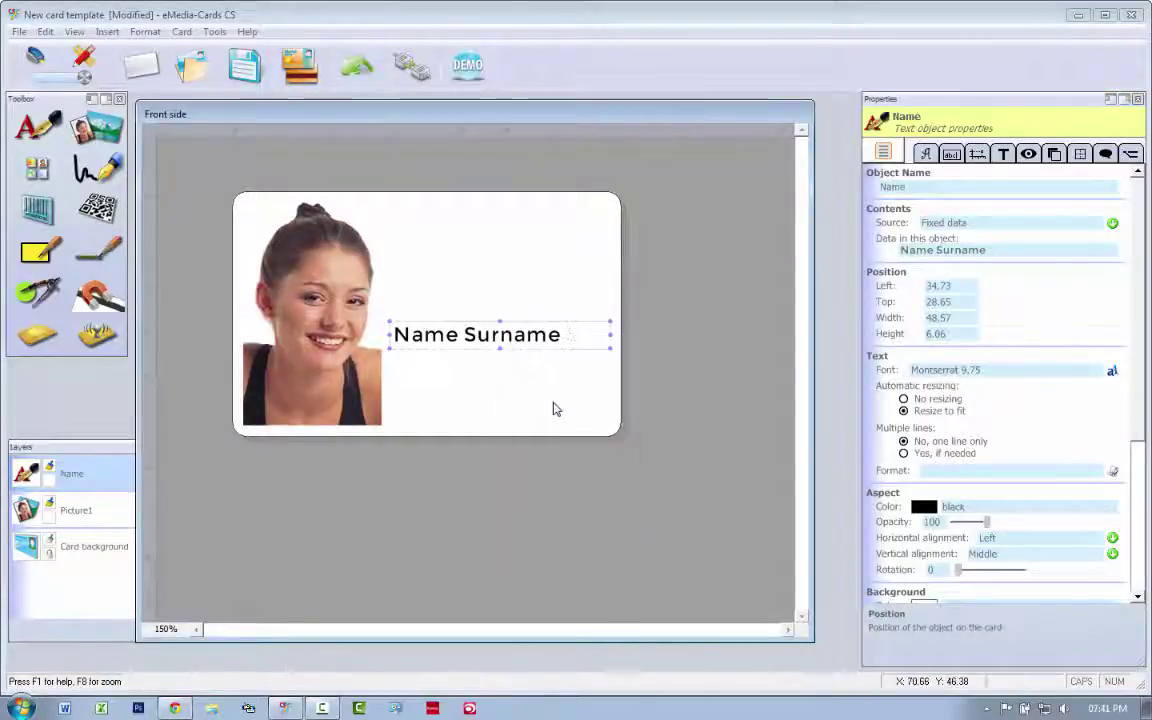
pyautogui.rightClick(476, 407)
pyautogui.click(513, 488)
pyautogui.hotkey('ctrl', 'z')
pyautogui.rightClick(442, 395)
pyautogui.click(489, 443)
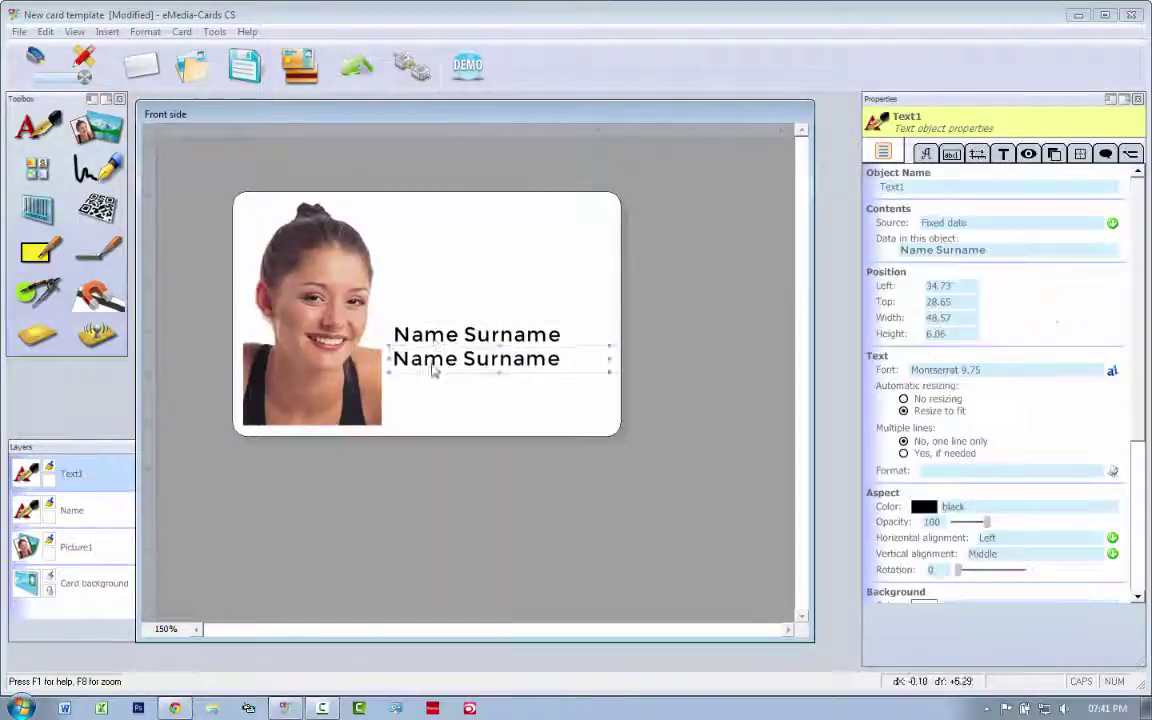
pyautogui.click(1004, 250)
pyautogui.write('Person Number')
pyautogui.press('Return')
pyautogui.hotkey('ctrl', 'a')
pyautogui.hotkey('ctrl', 'v')
pyautogui.press('Return')
pyautogui.click(738, 357)
# Insert a barcode below the number line and name it Barcode.
pyautogui.click(37, 208)
pyautogui.moveTo(395, 372); pyautogui.dragTo(605, 432)
pyautogui.moveTo(500, 400); pyautogui.dragTo(491, 404)
pyautogui.click(924, 186)
pyautogui.press('BackSpace')
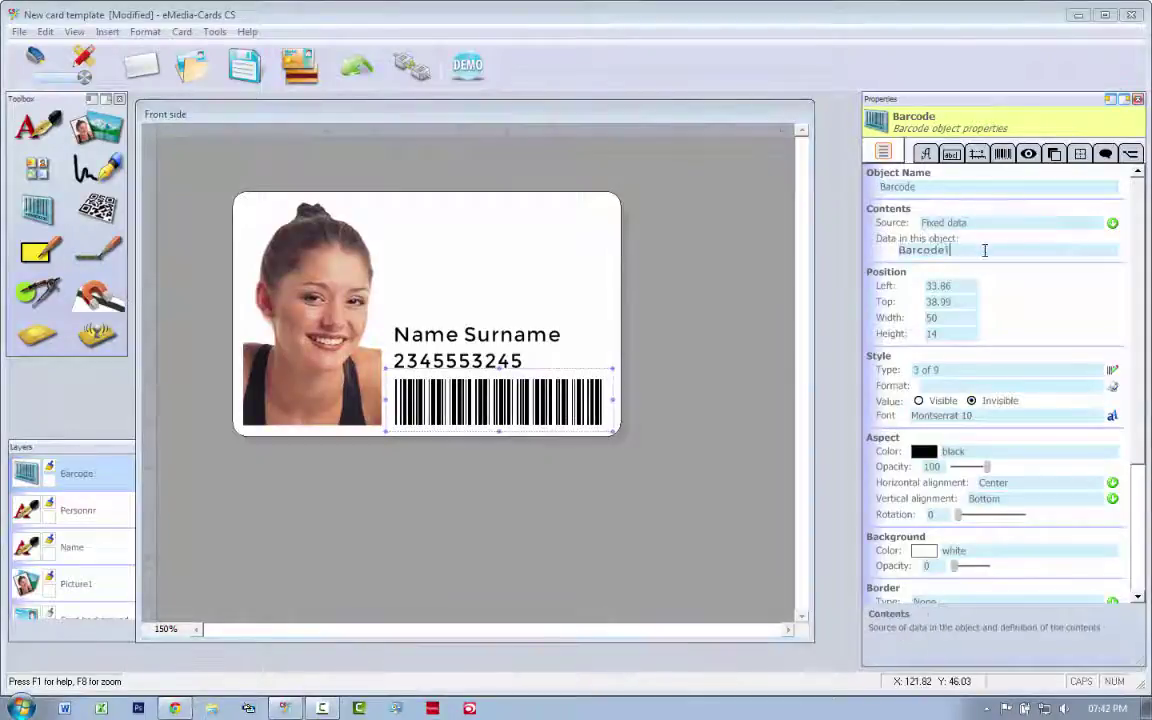
# Paste a copy of the text line and move it above Name Surname.
pyautogui.click(674, 391)
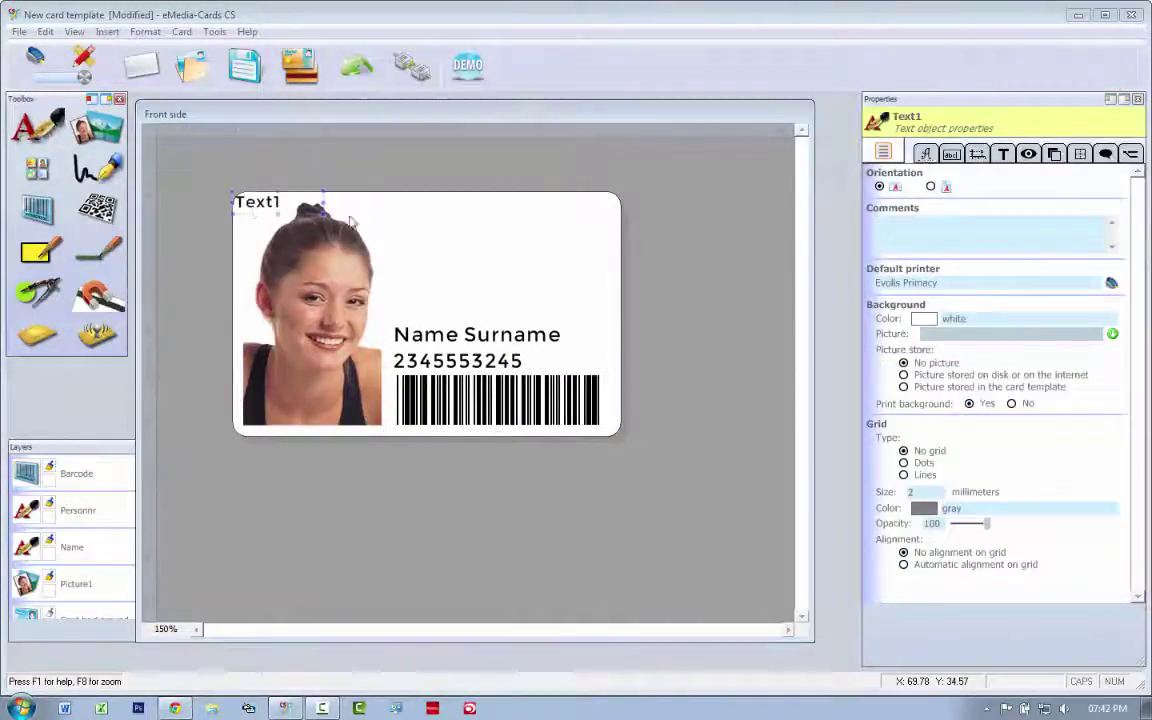
pyautogui.rightClick(255, 207)
pyautogui.click(288, 256)
pyautogui.rightClick(460, 366)
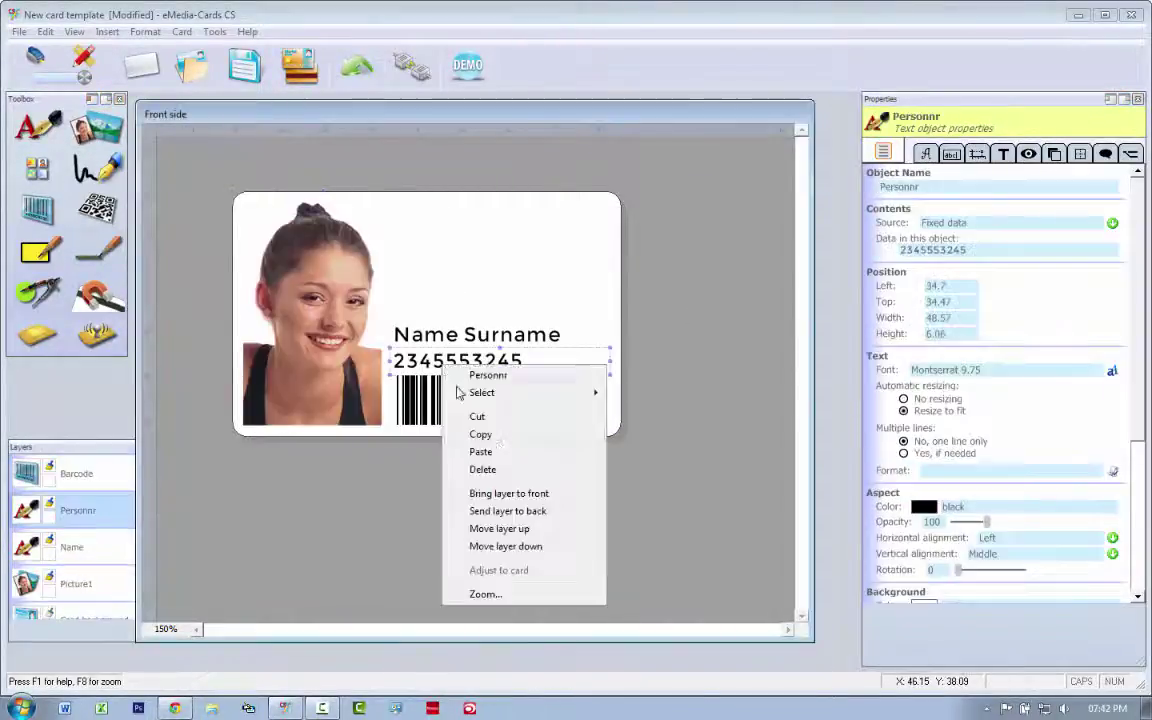
pyautogui.rightClick(475, 366)
pyautogui.click(515, 451)
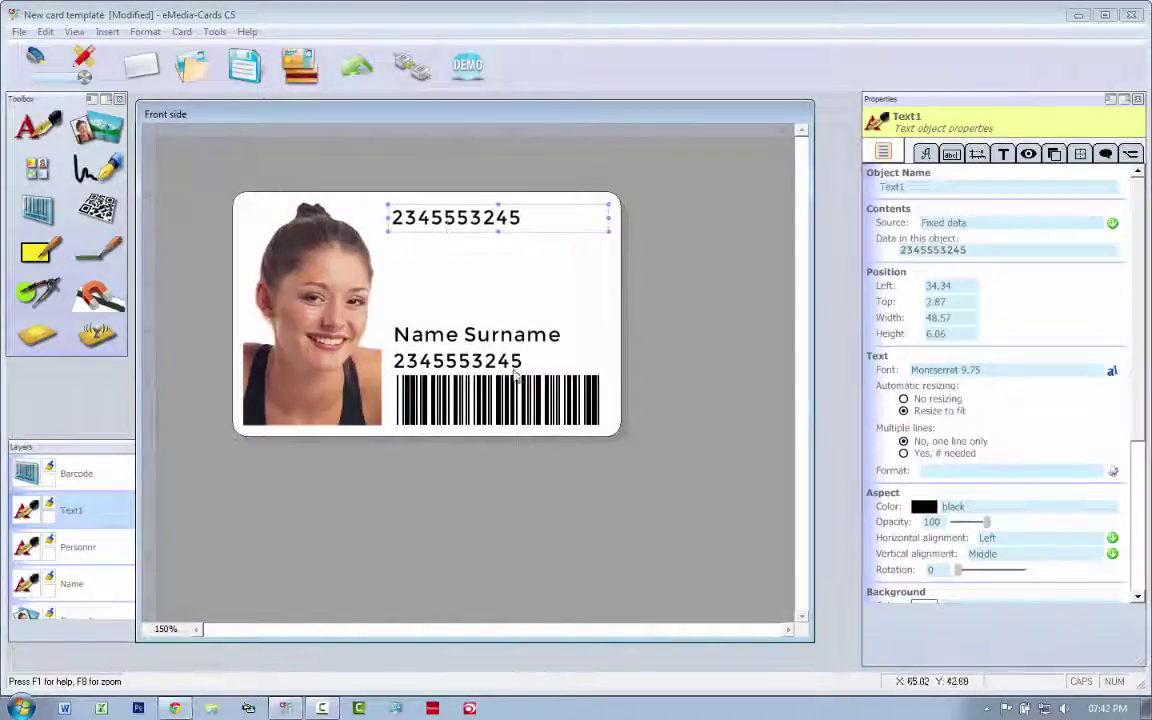
pyautogui.moveTo(455, 216); pyautogui.dragTo(455, 307)
# Rename the new line's object to personposition after an invalid-name warning.
pyautogui.click(925, 186)
pyautogui.write('B')
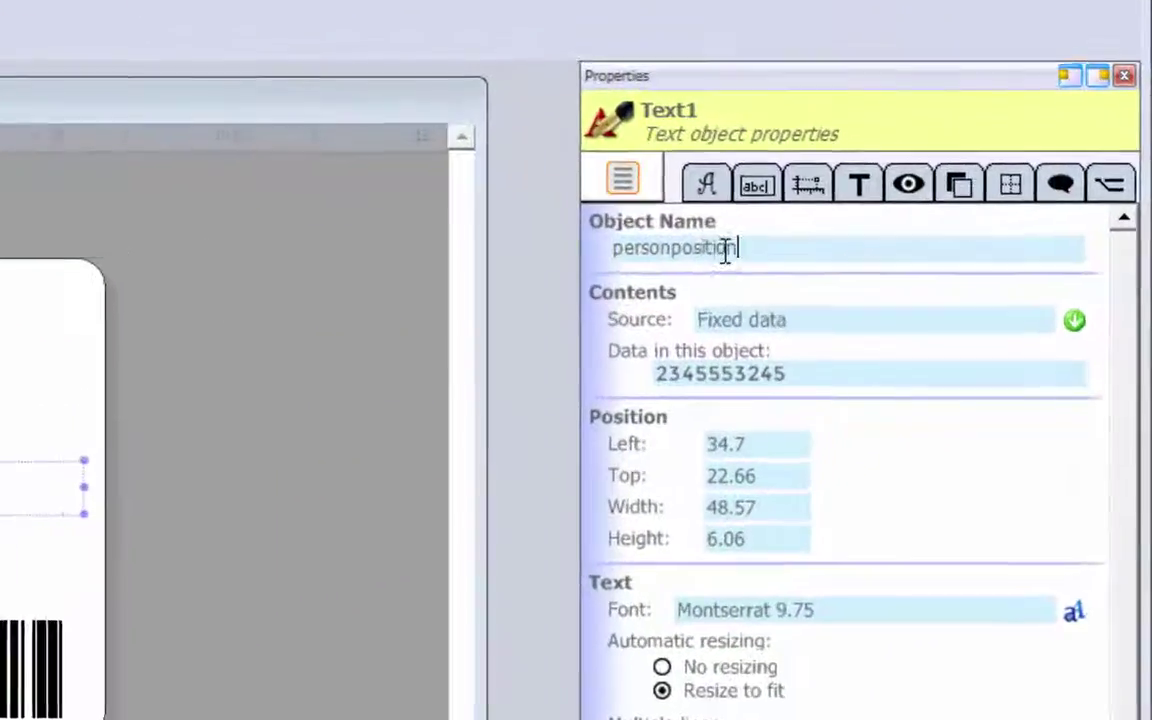
pyautogui.click(671, 247)
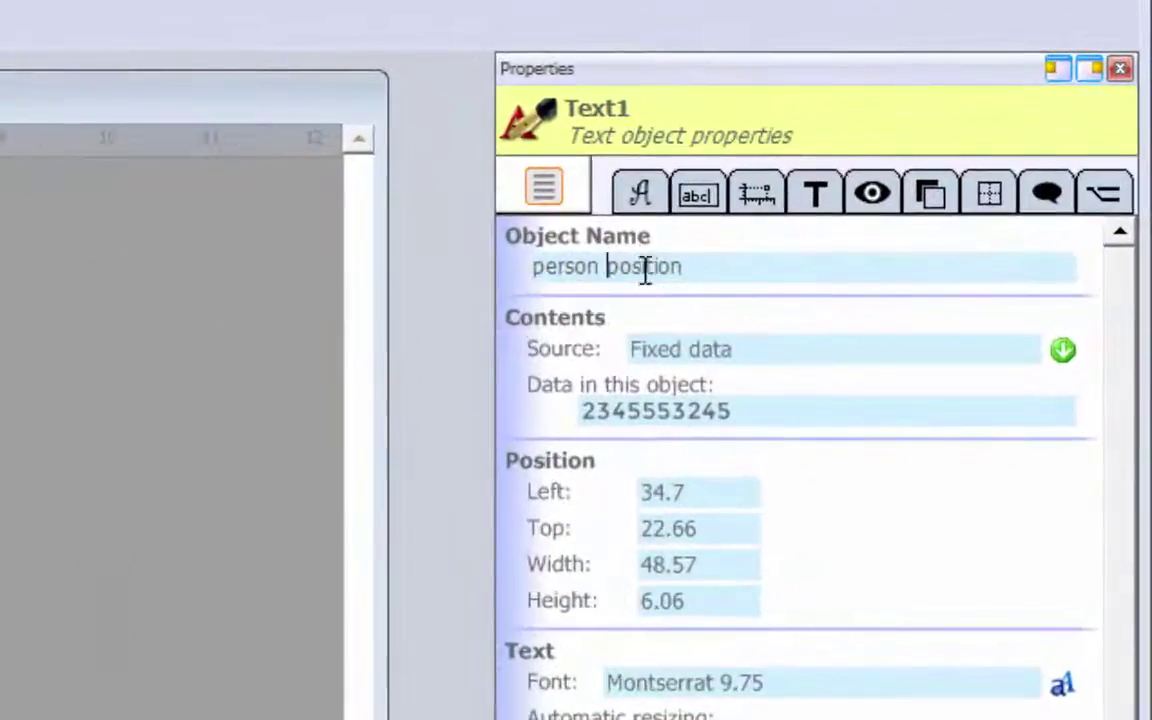
pyautogui.click(737, 411)
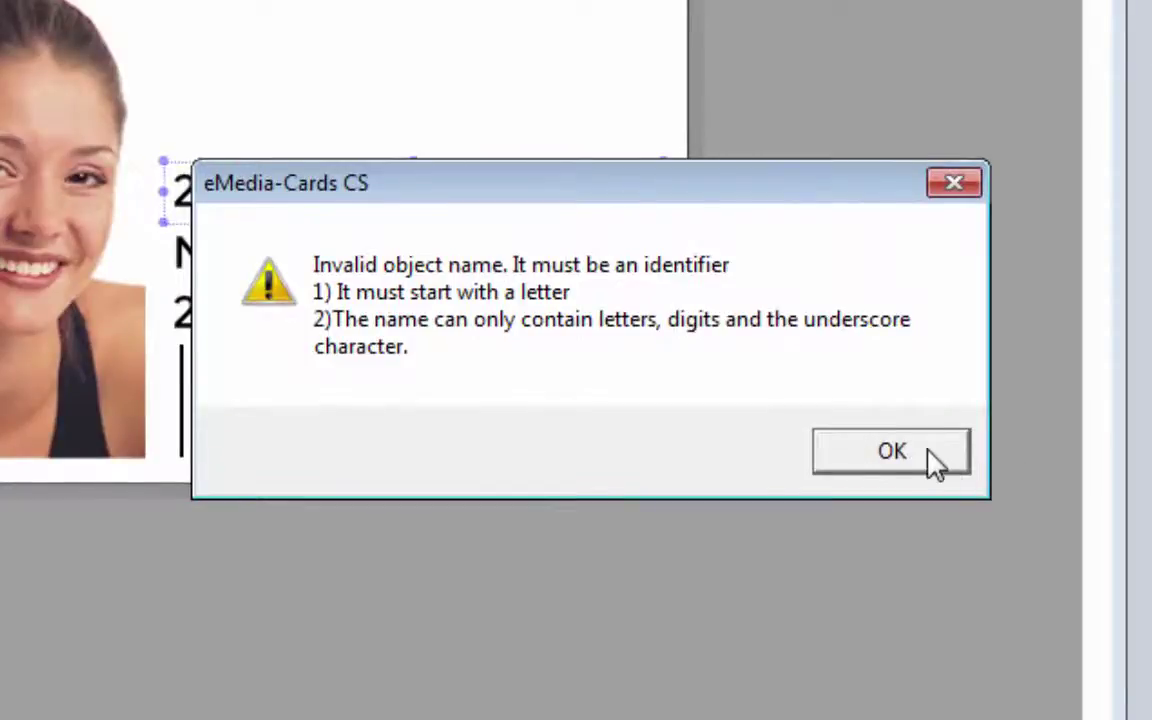
pyautogui.click(892, 452)
pyautogui.doubleClick(612, 249)
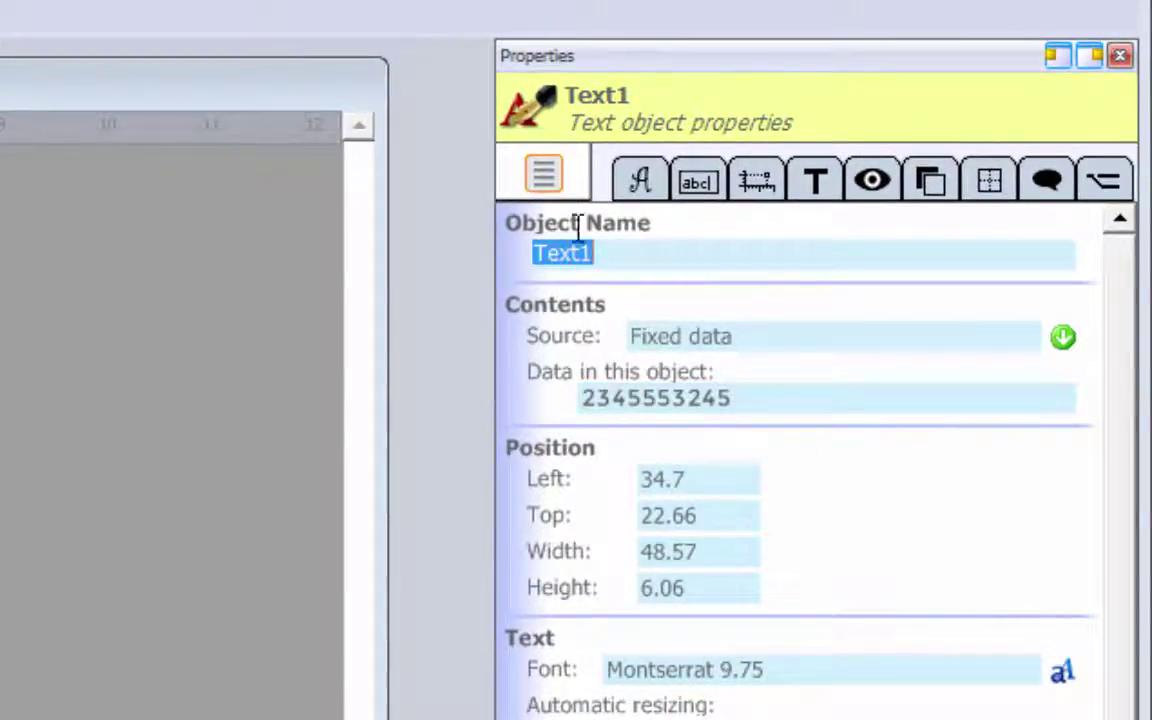
pyautogui.write('per')
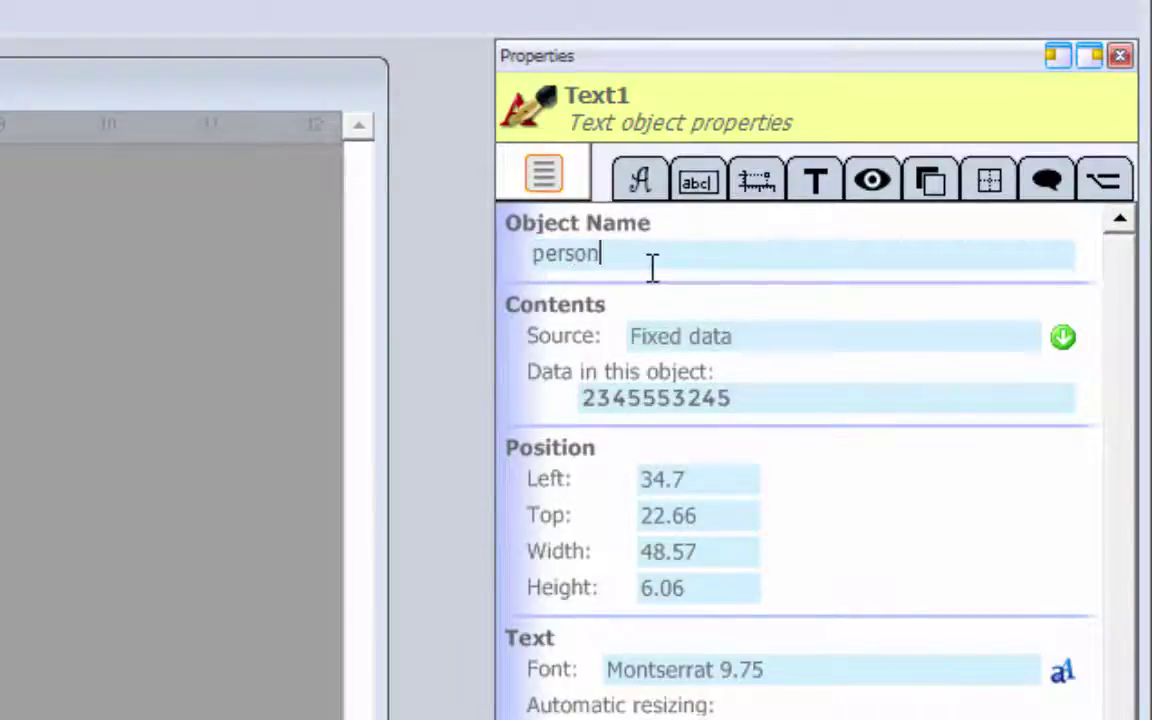
pyautogui.write('son')
pyautogui.write('position')
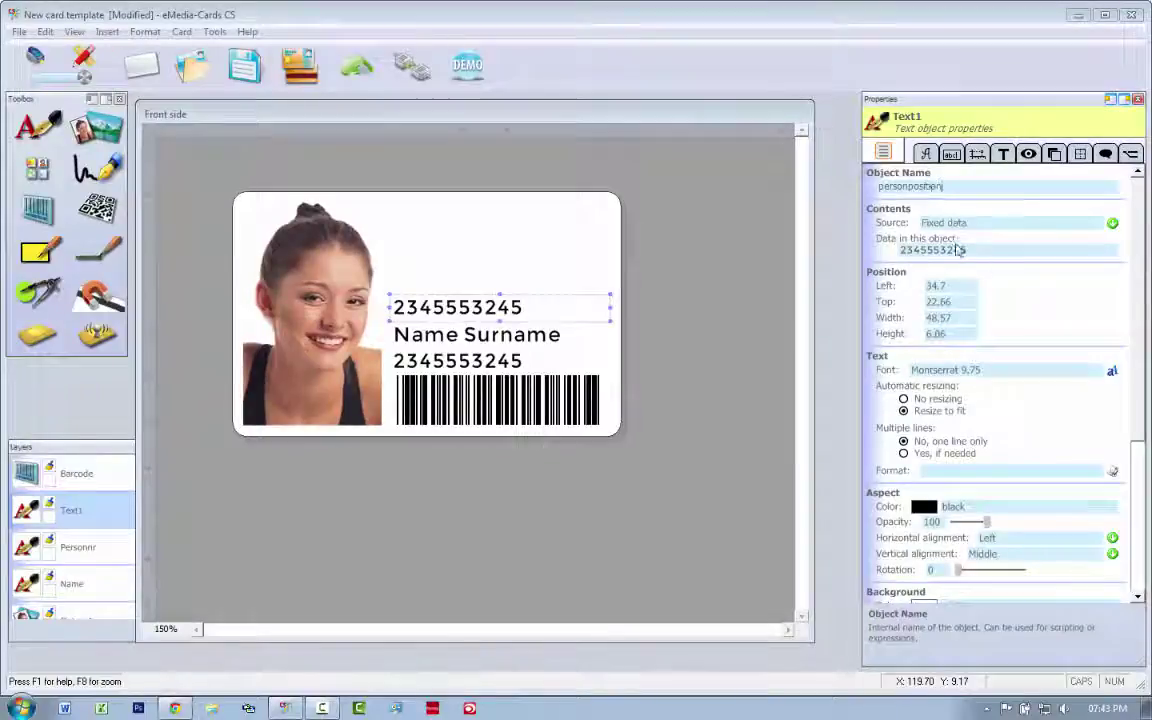
pyautogui.press('Tab')
# Set the personposition line's content to CEO.
pyautogui.write('CEO')
pyautogui.press('Return')
pyautogui.click(395, 333)
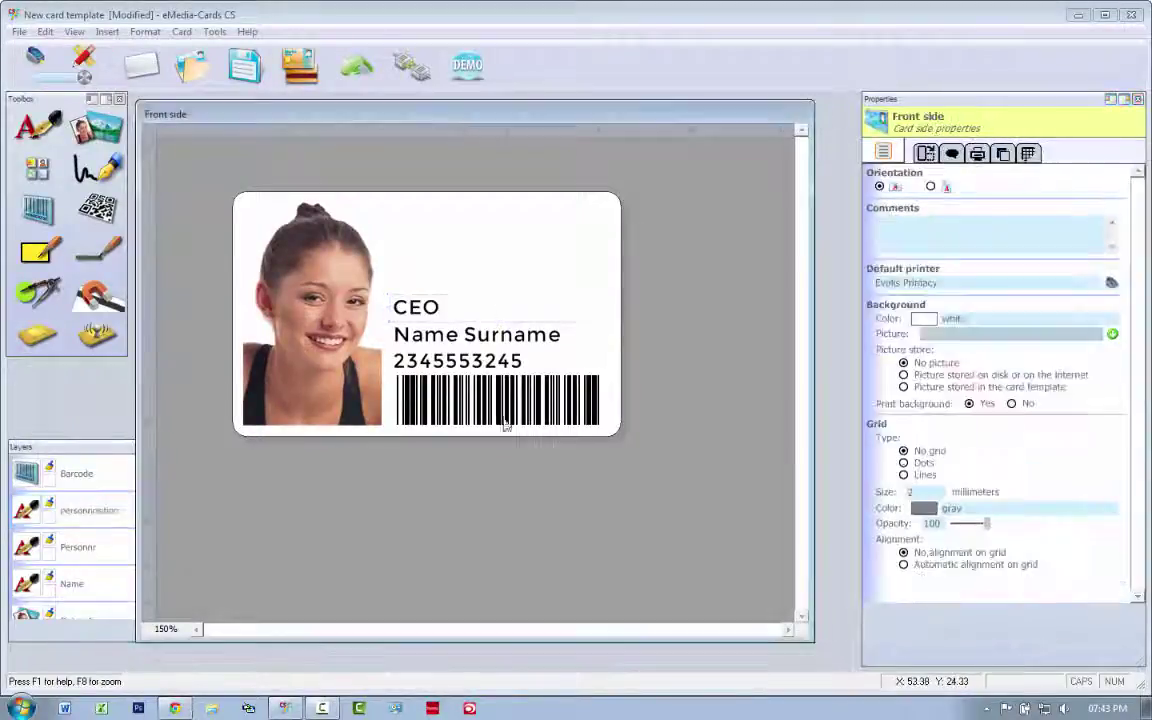
# Add a card-filling picture sent to the back and load it with Tulips from Sample Pictures.
pyautogui.click(97, 127)
pyautogui.click(207, 172)
pyautogui.moveTo(227, 206); pyautogui.dragTo(378, 307)
pyautogui.rightClick(420, 337)
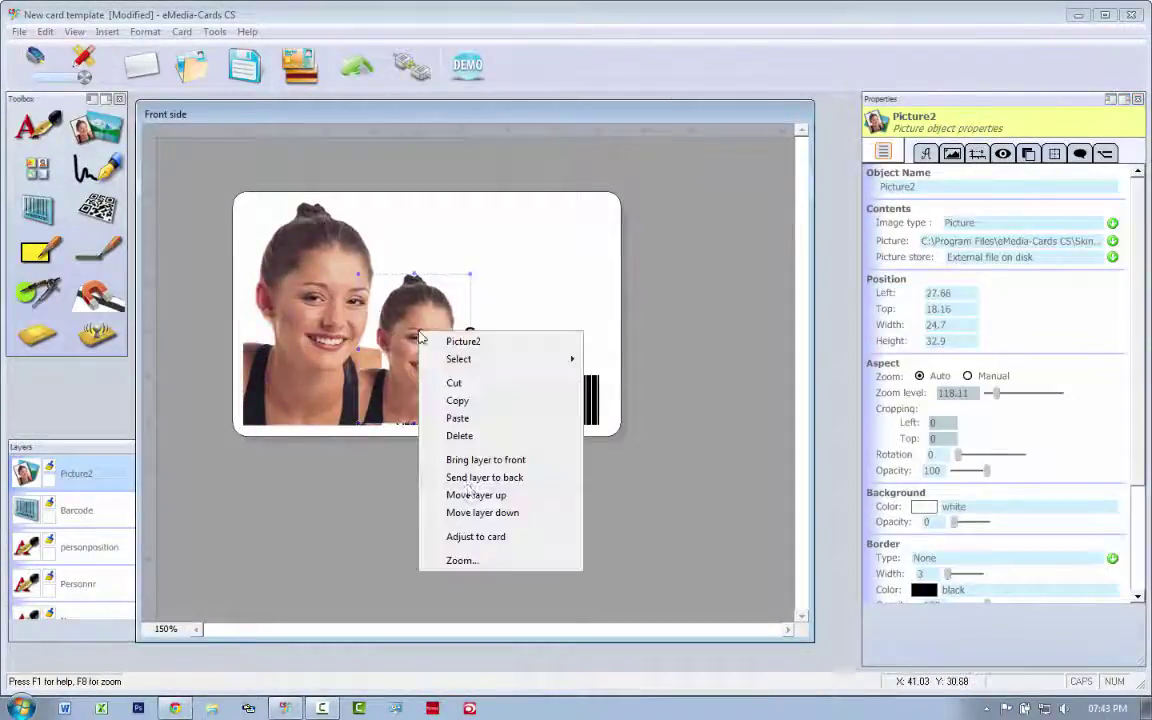
pyautogui.click(476, 537)
pyautogui.rightClick(448, 282)
pyautogui.click(484, 422)
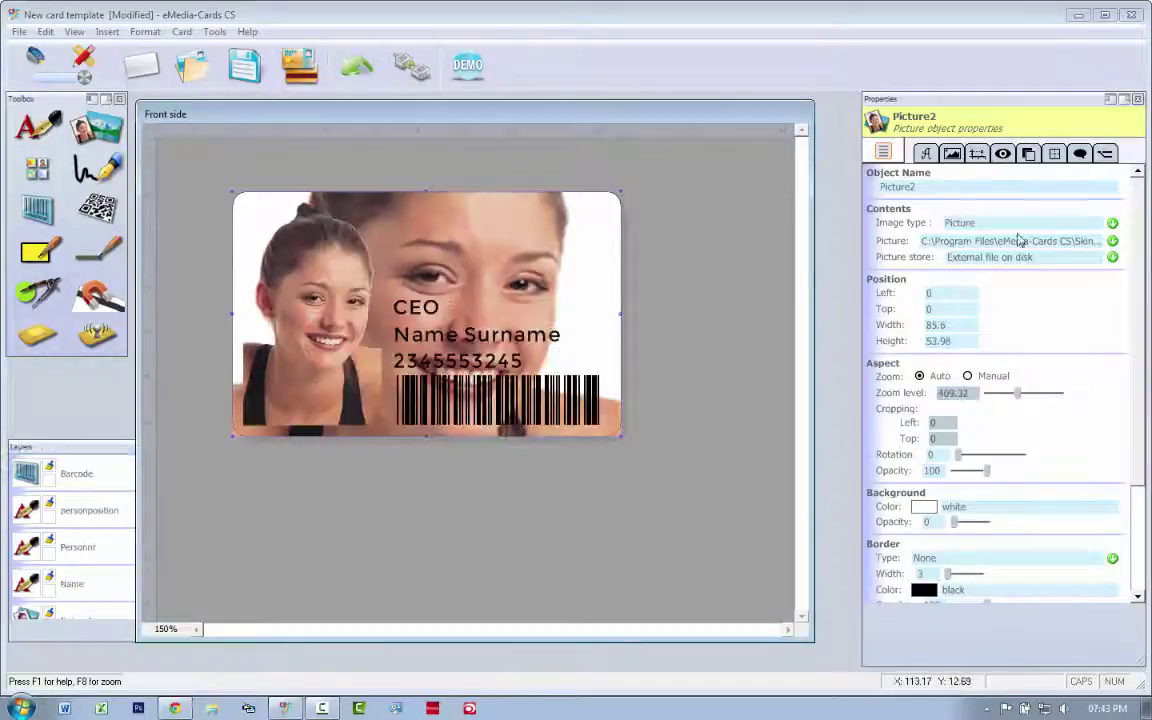
pyautogui.click(952, 241)
pyautogui.click(63, 227)
pyautogui.doubleClick(648, 167)
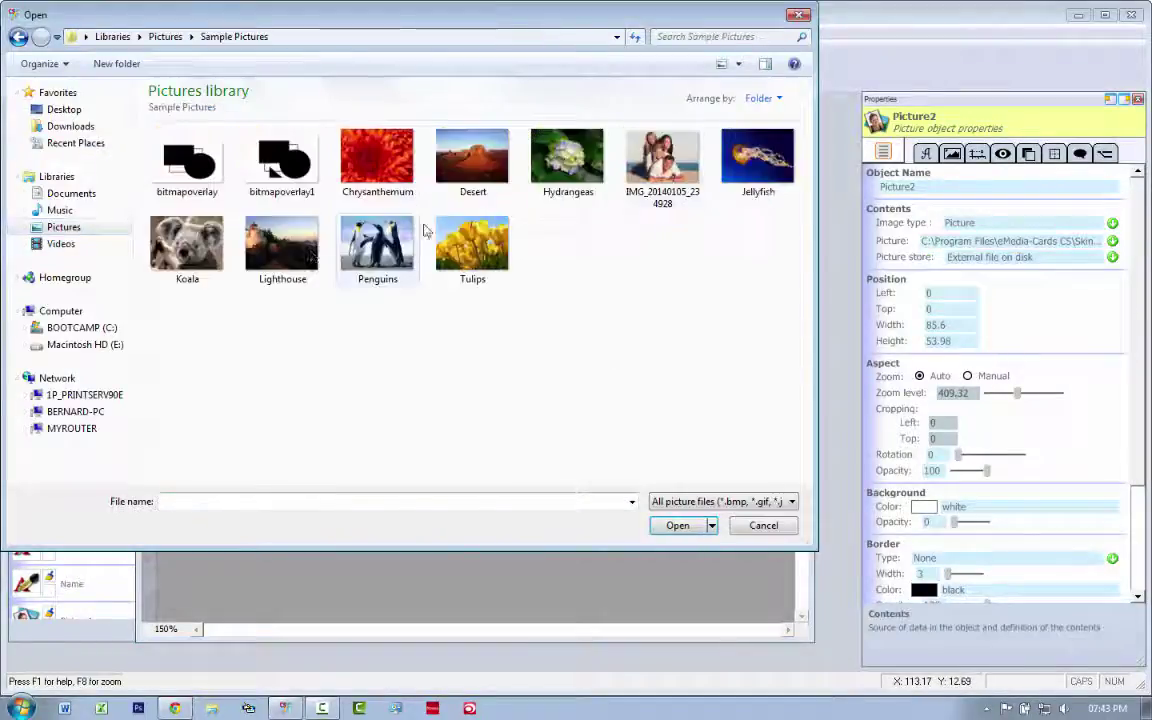
pyautogui.click(472, 245)
pyautogui.doubleClick(459, 230)
# Draw a white rectangle at the lower right and layer it just behind the text and barcode.
pyautogui.click(37, 250)
pyautogui.click(266, 232)
pyautogui.moveTo(265, 232); pyautogui.dragTo(437, 413)
pyautogui.moveTo(522, 336); pyautogui.dragTo(606, 290)
pyautogui.rightClick(500, 388)
pyautogui.click(553, 563)
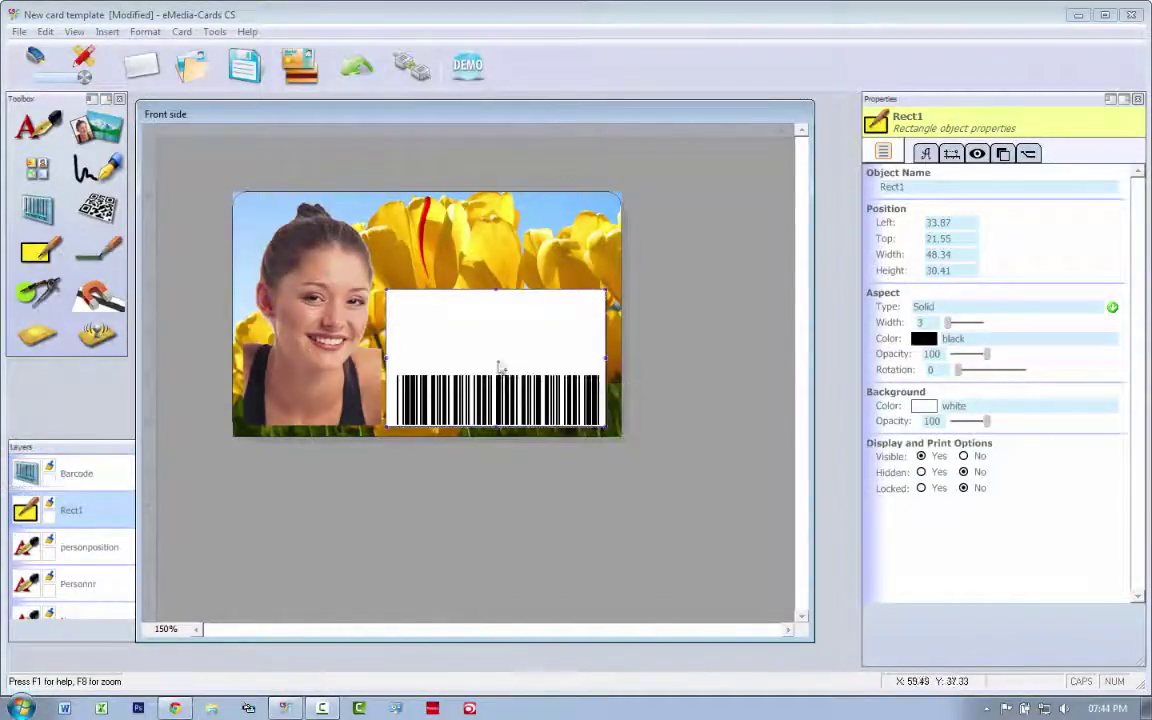
pyautogui.rightClick(500, 352)
pyautogui.click(553, 529)
pyautogui.rightClick(560, 343)
pyautogui.click(610, 523)
pyautogui.rightClick(578, 329)
pyautogui.click(620, 514)
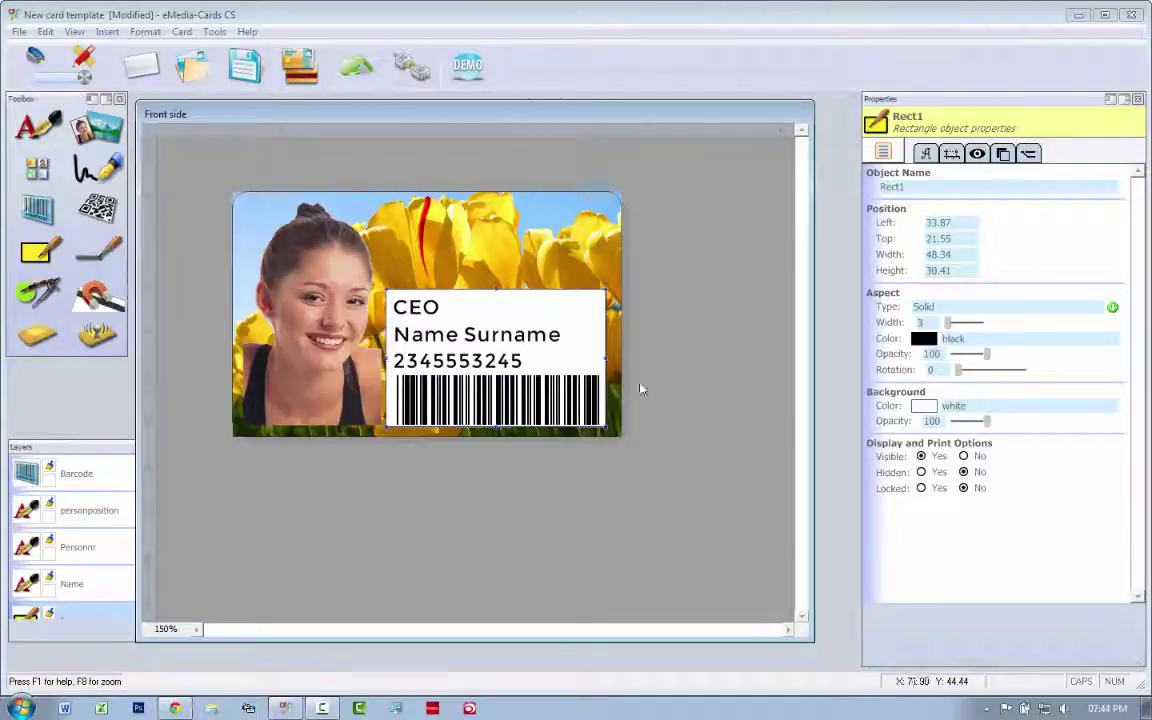
pyautogui.click(508, 406)
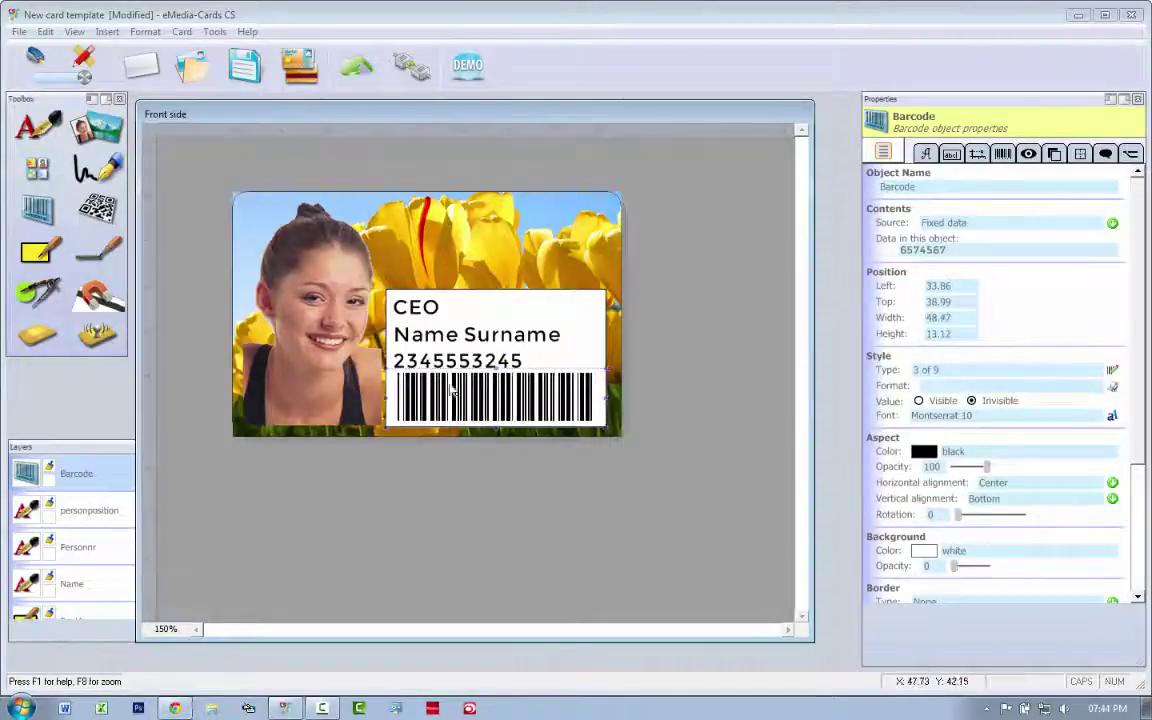
pyautogui.click(718, 386)
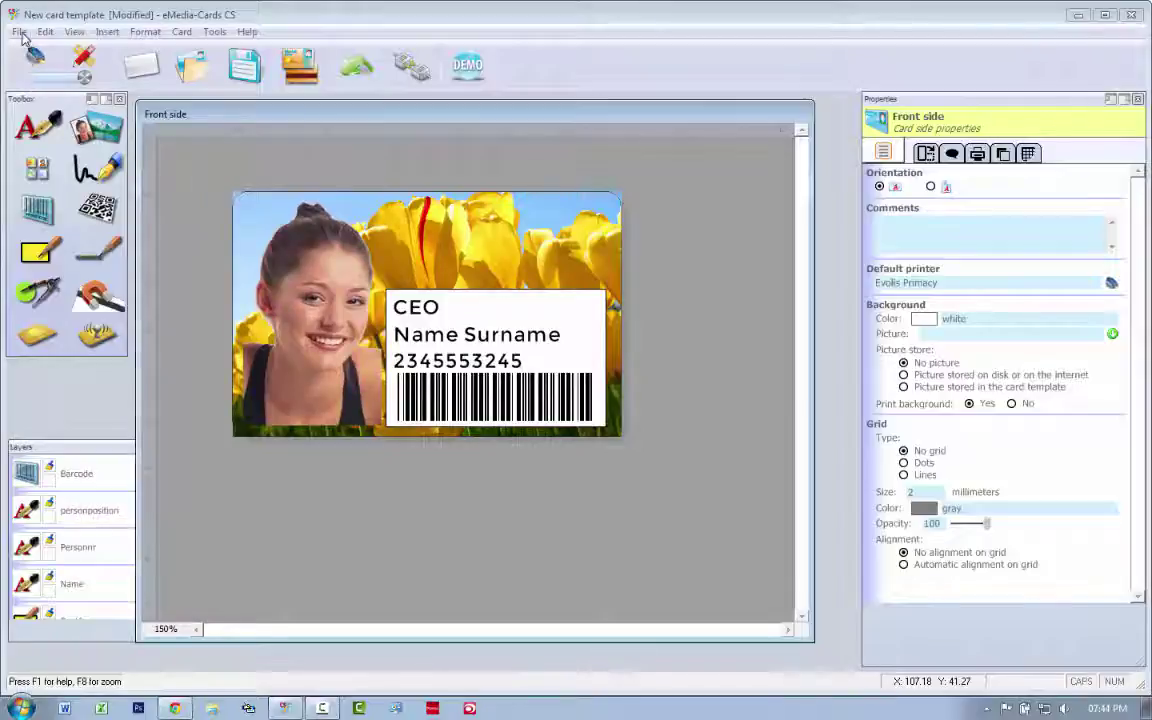
# Start Save As and browse to the EXAMPLE PROJECT folder on the Desktop.
pyautogui.click(20, 33)
pyautogui.click(46, 102)
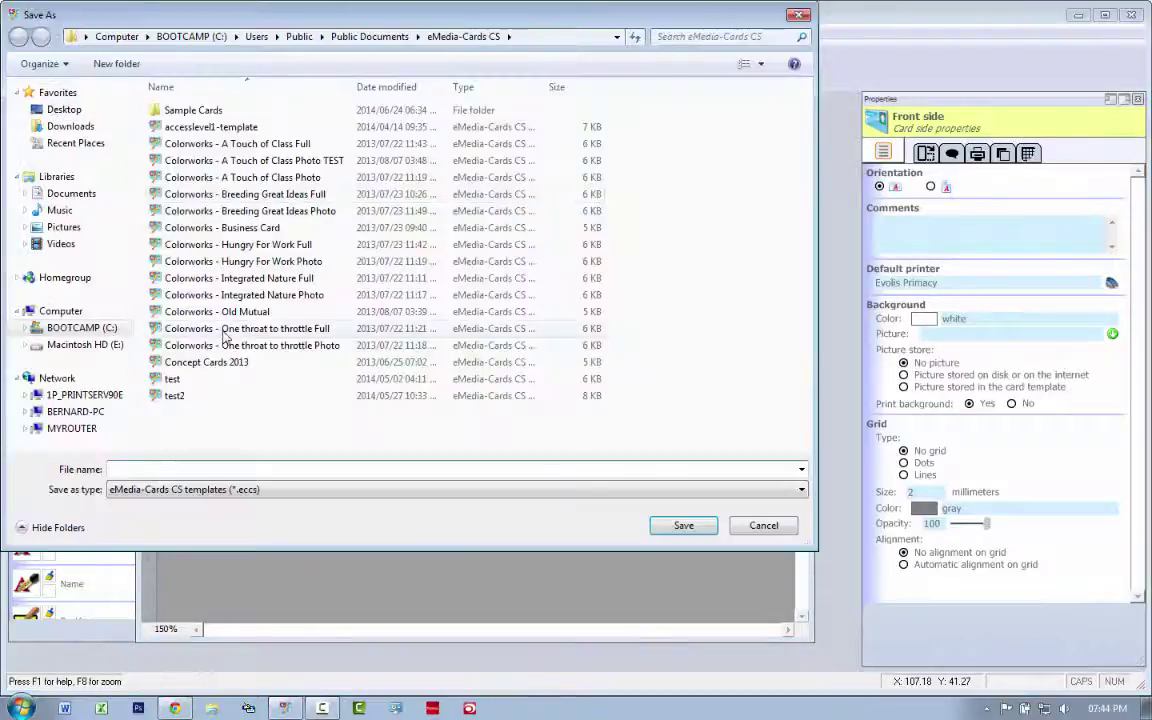
pyautogui.click(57, 378)
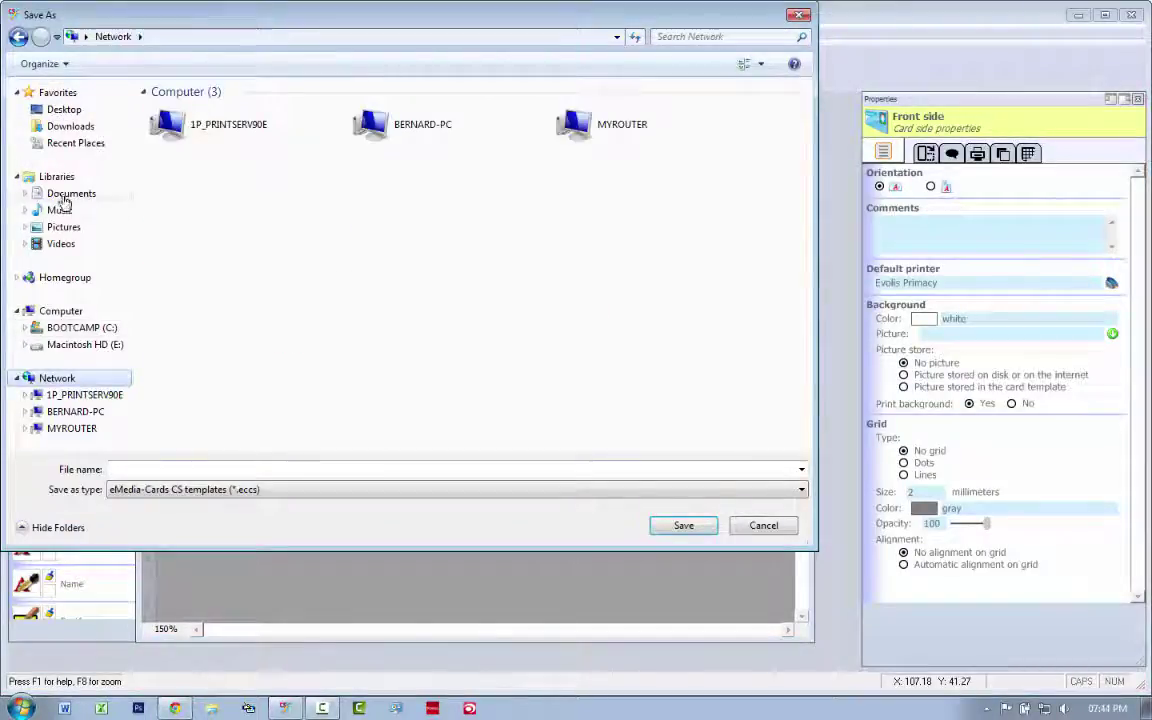
pyautogui.click(64, 112)
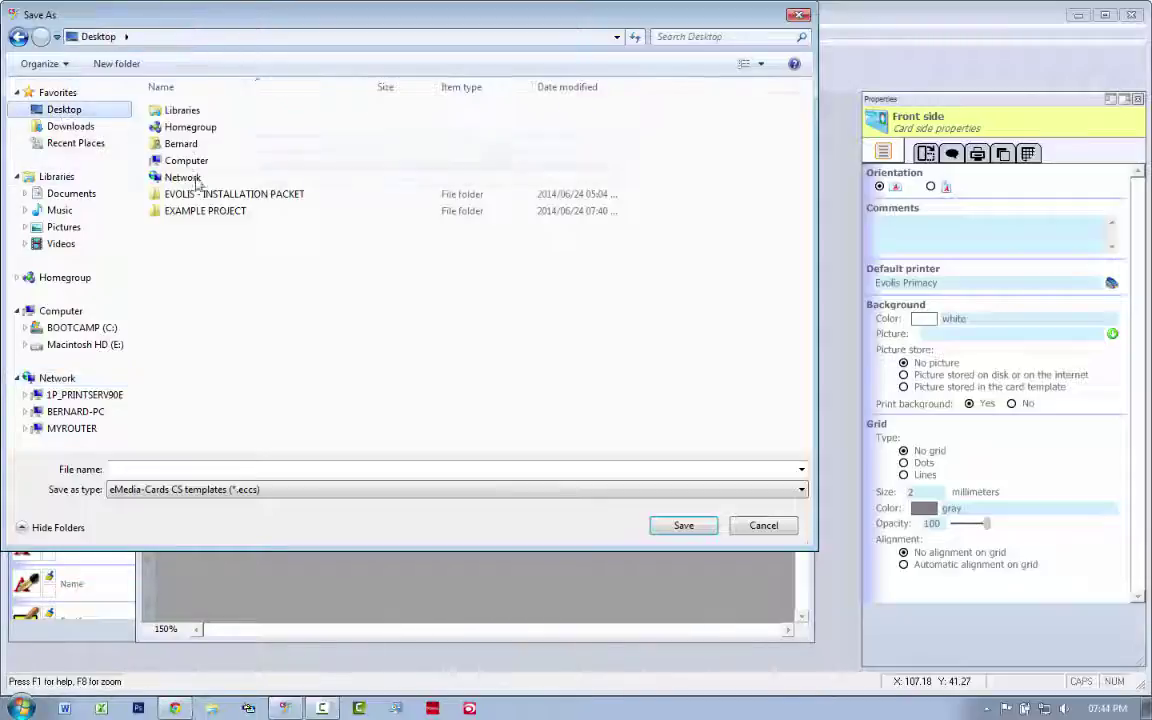
pyautogui.doubleClick(205, 211)
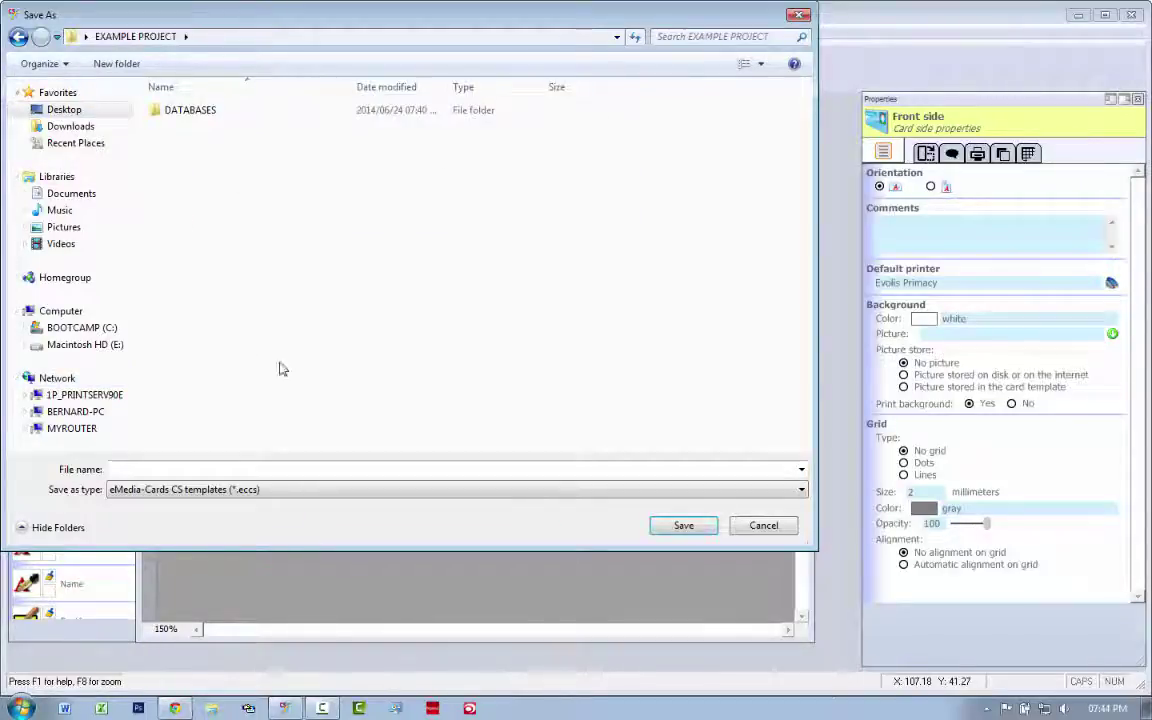
# Create a TEMPLATES folder there and save the template inside it as CompanyTemplate1.
pyautogui.rightClick(285, 259)
pyautogui.moveTo(337, 423)
pyautogui.click(480, 424)
pyautogui.write('TEMPLATES')
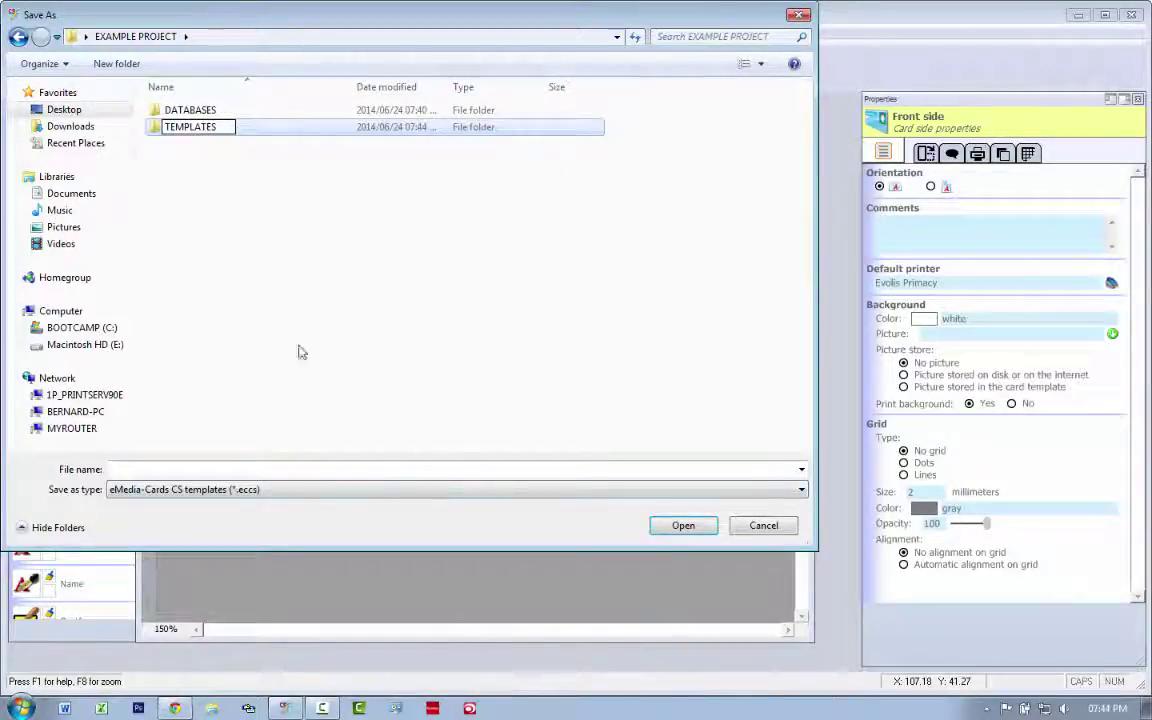
pyautogui.press('Return')
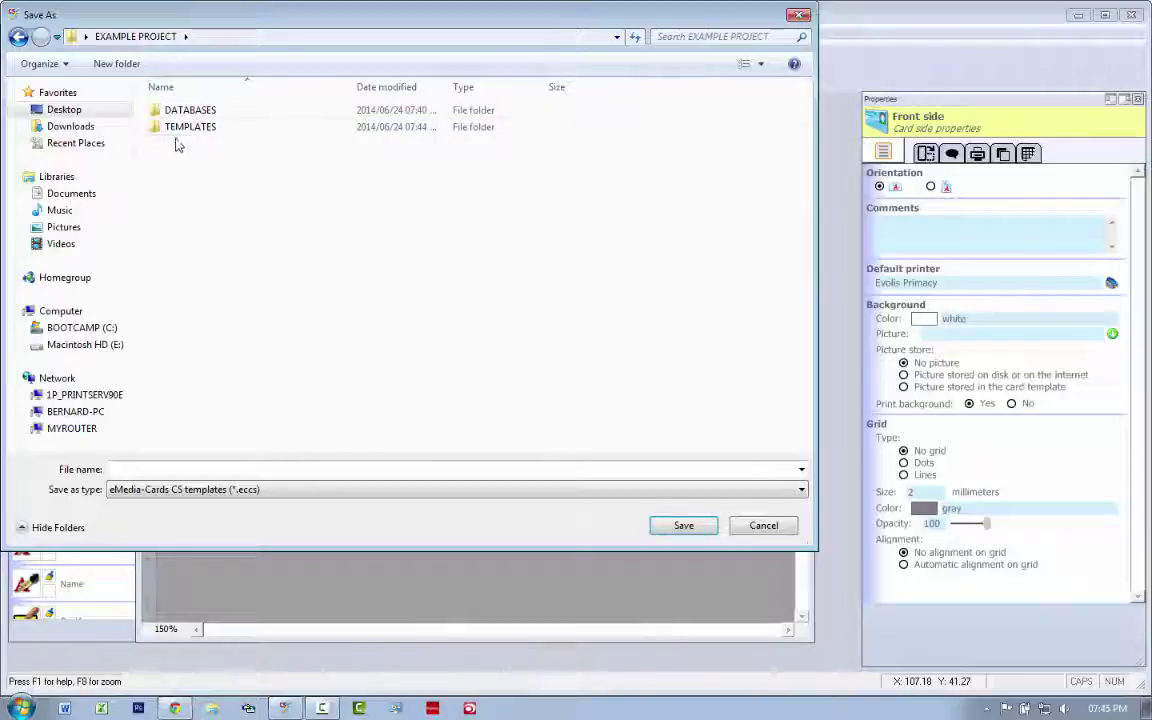
pyautogui.doubleClick(176, 132)
pyautogui.click(173, 468)
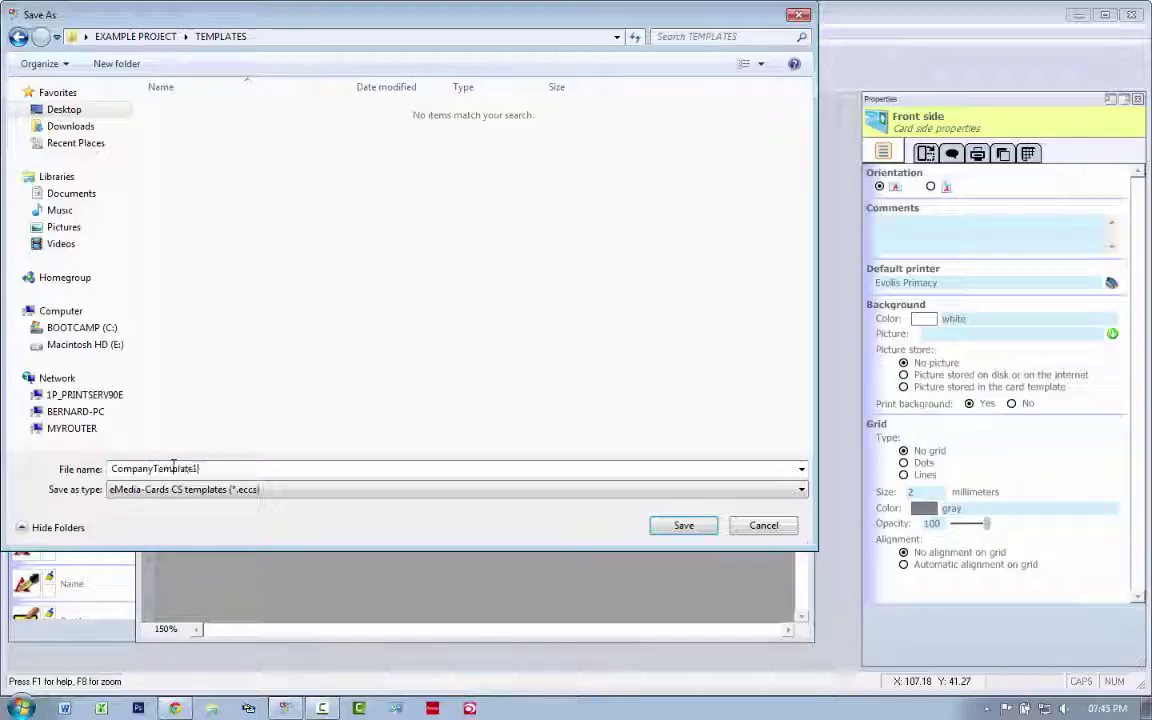
pyautogui.click(684, 522)
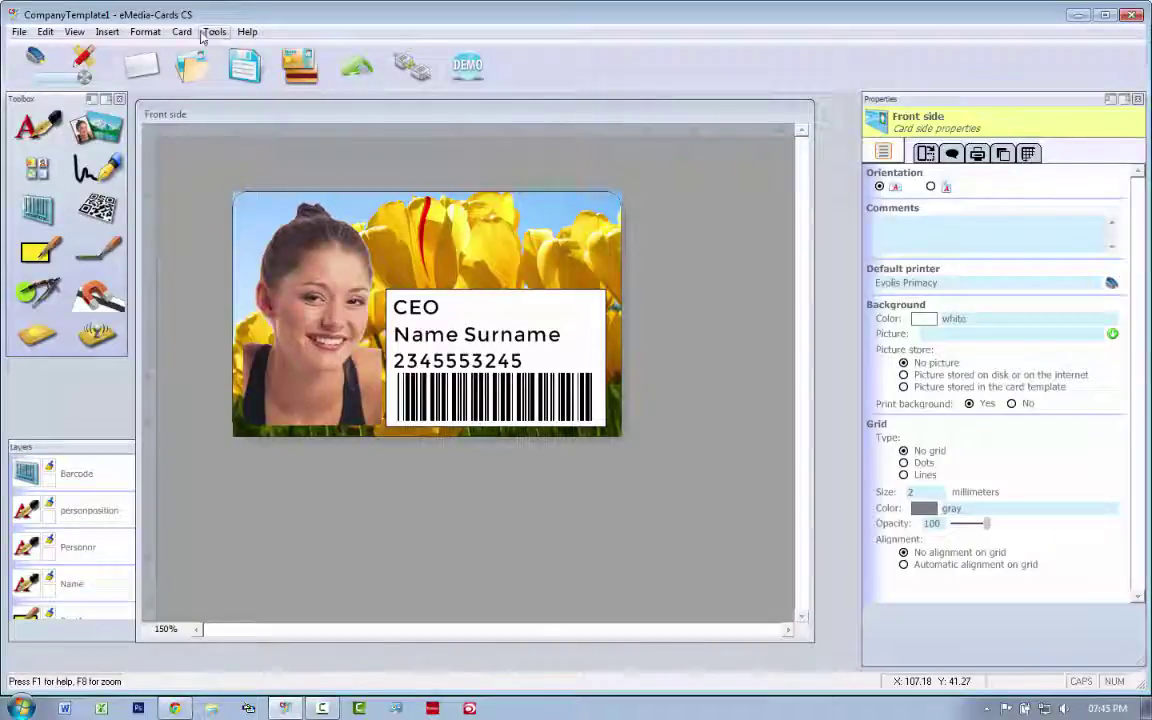
# Choose Tools > Connect to database... to open the Database connection dialog.
pyautogui.click(35, 60)
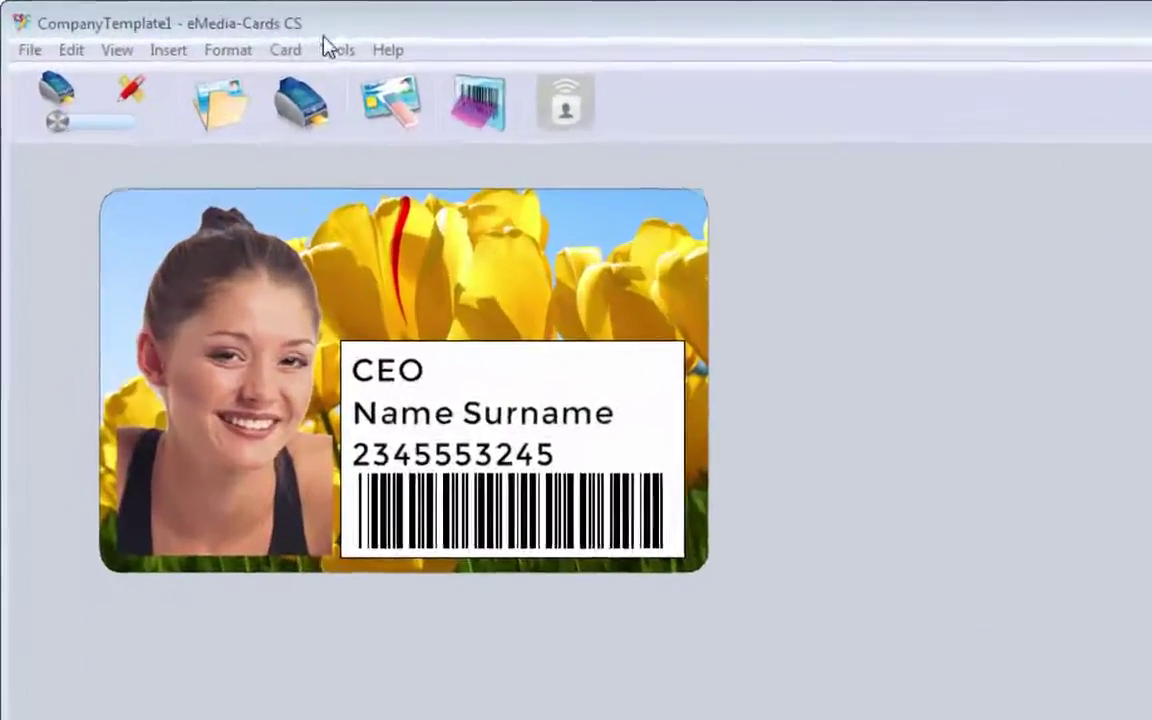
pyautogui.click(333, 48)
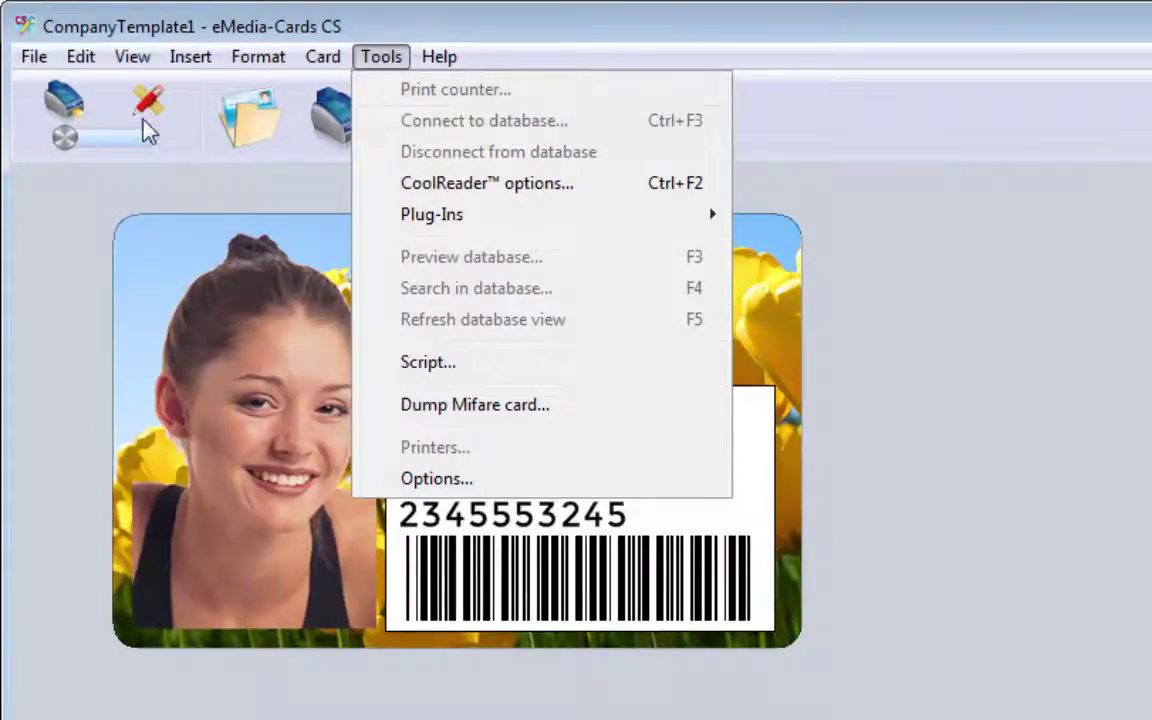
pyautogui.click(147, 112)
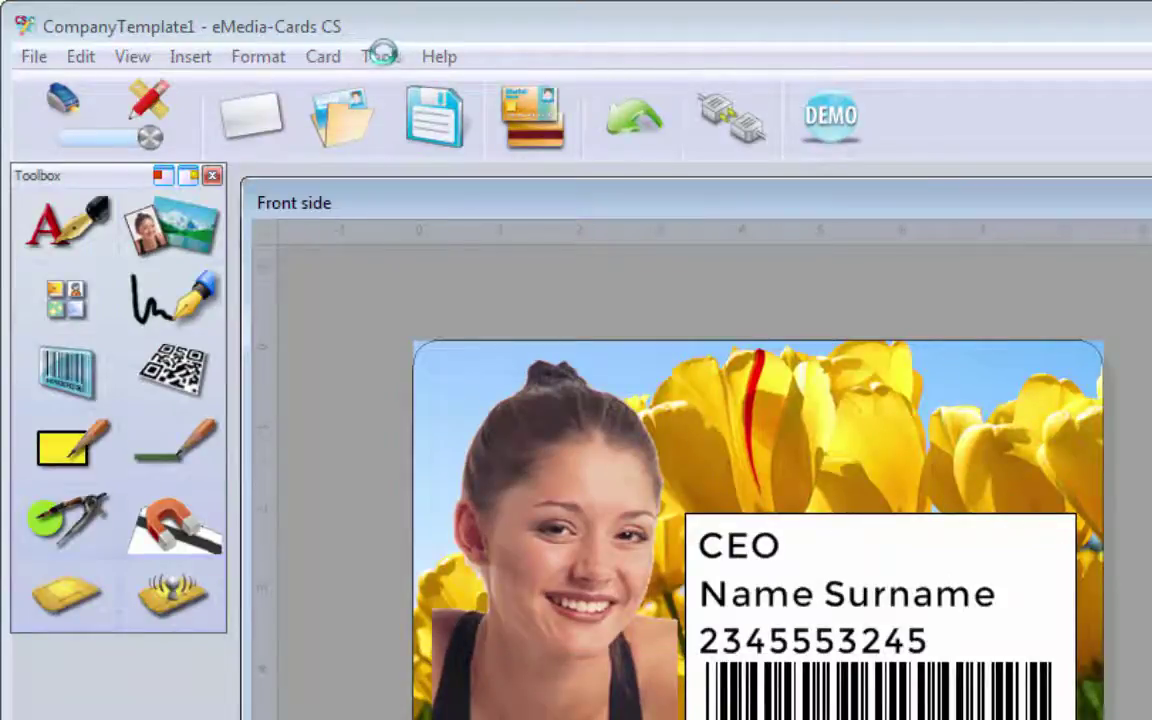
pyautogui.click(386, 62)
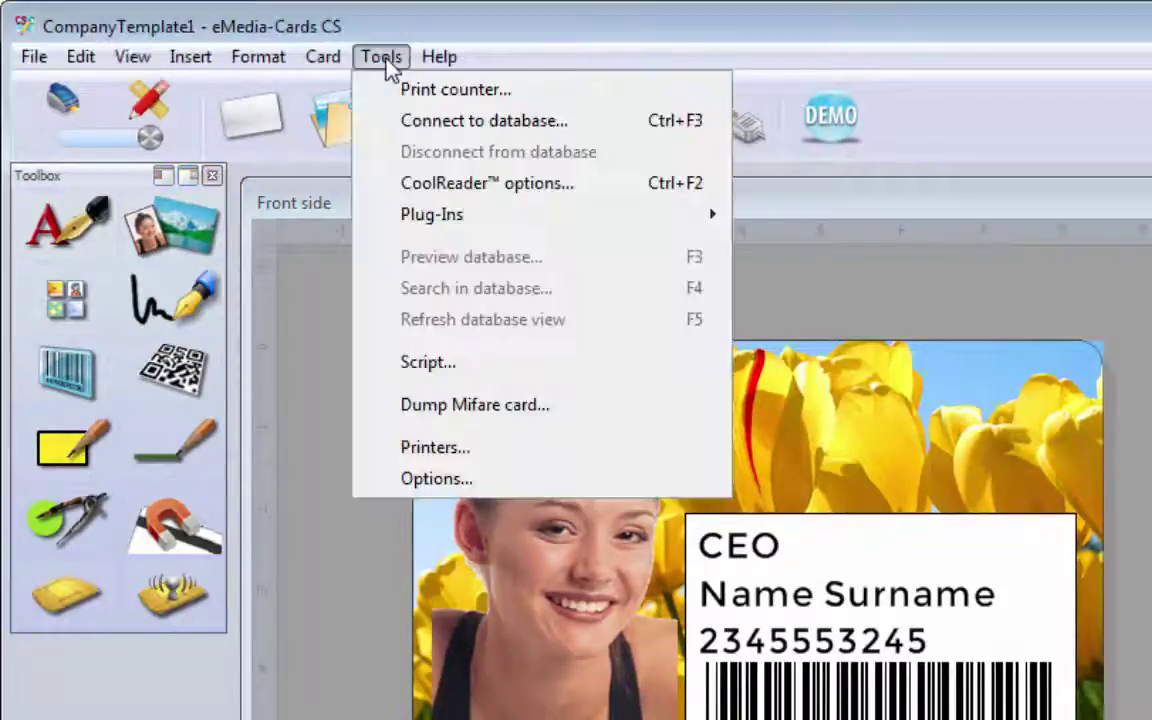
pyautogui.click(515, 138)
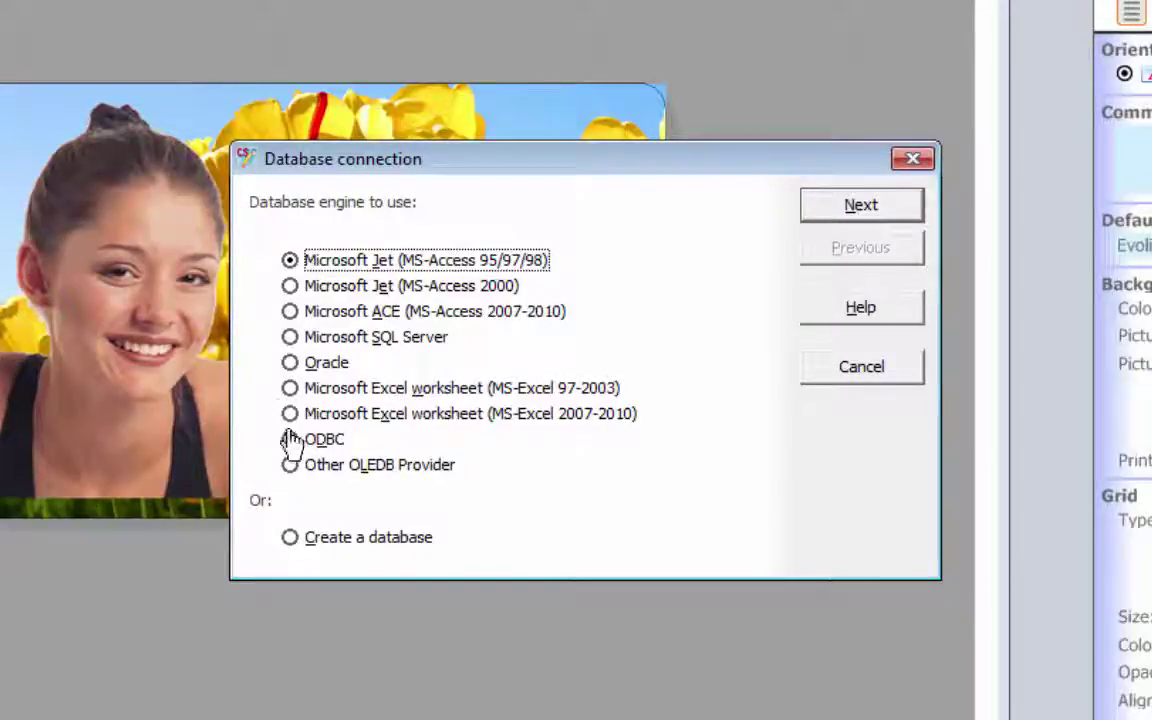
# Choose the Excel 2007-2010 engine and select EXAMPLE PROJECT\DATABASES\persondb1 as the database file.
pyautogui.click(385, 418)
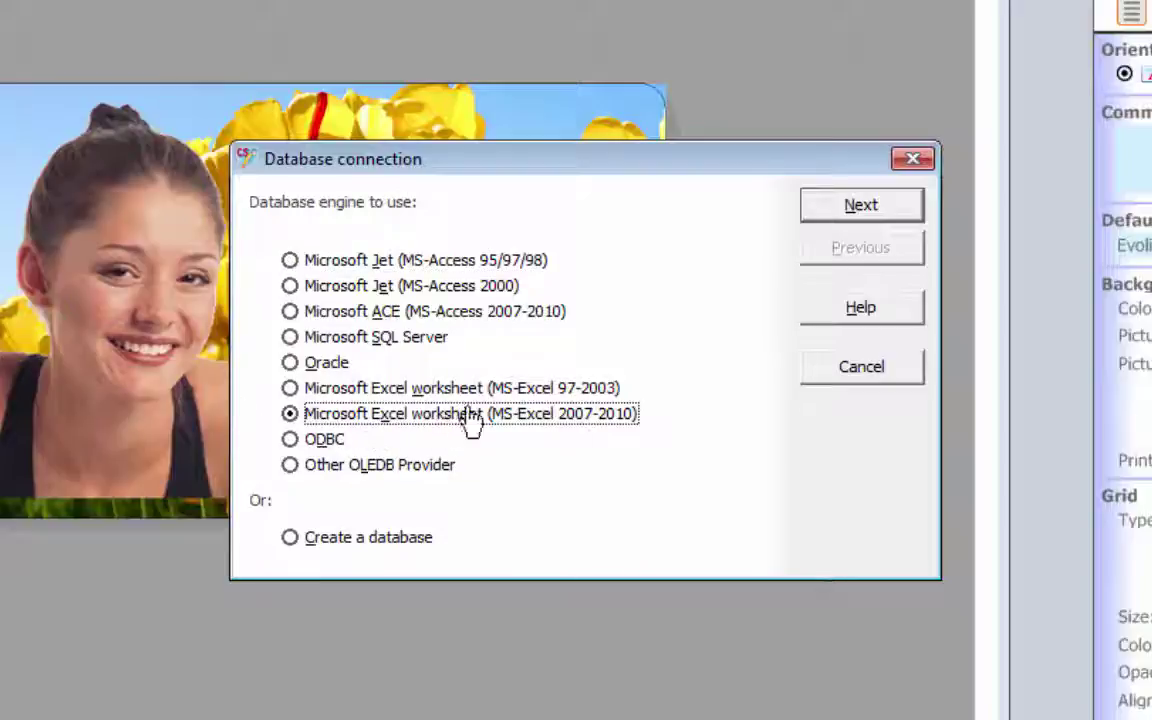
pyautogui.click(885, 207)
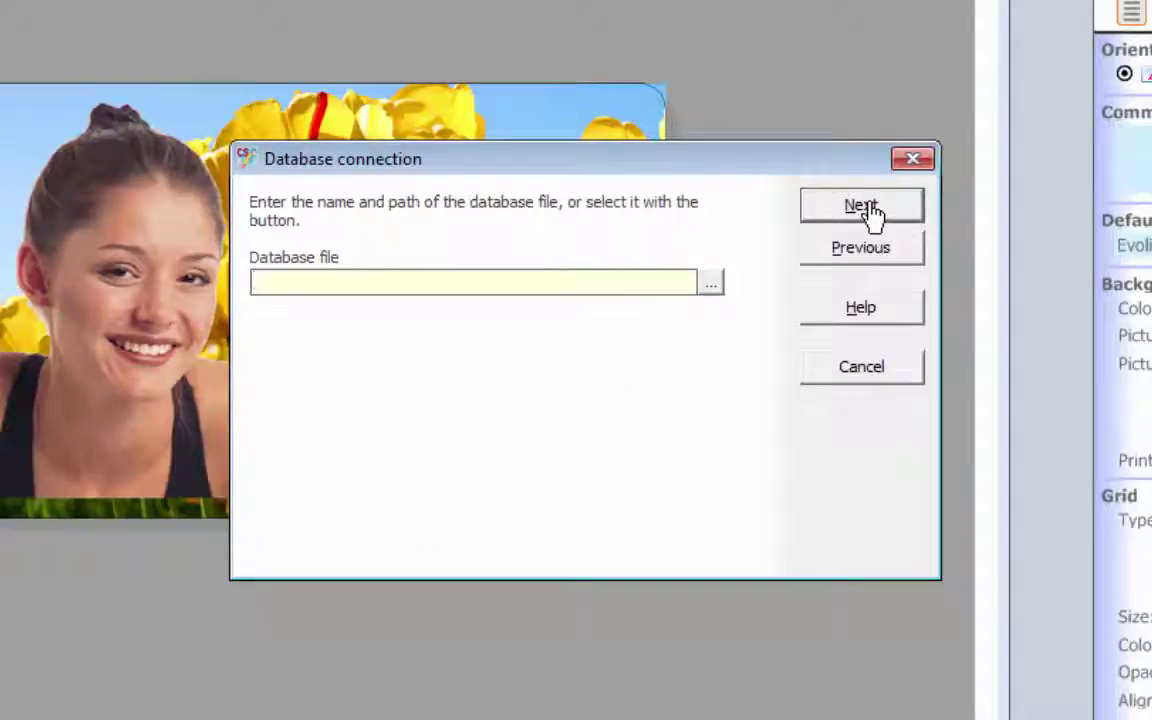
pyautogui.click(708, 287)
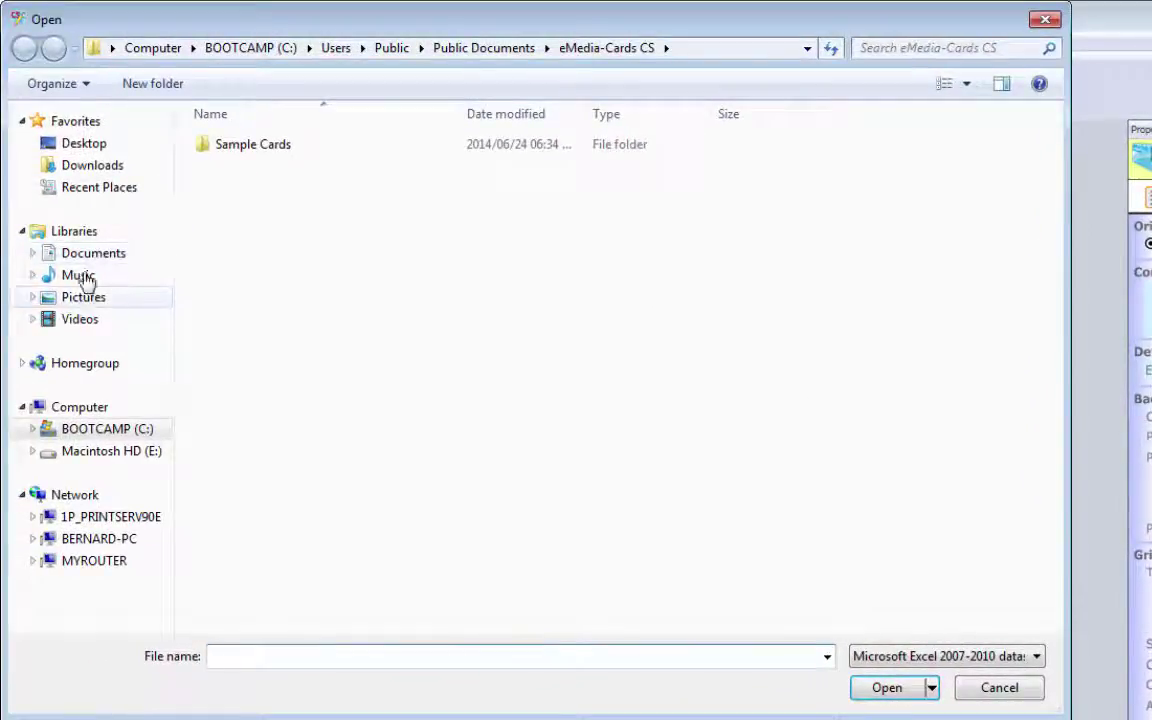
pyautogui.click(92, 142)
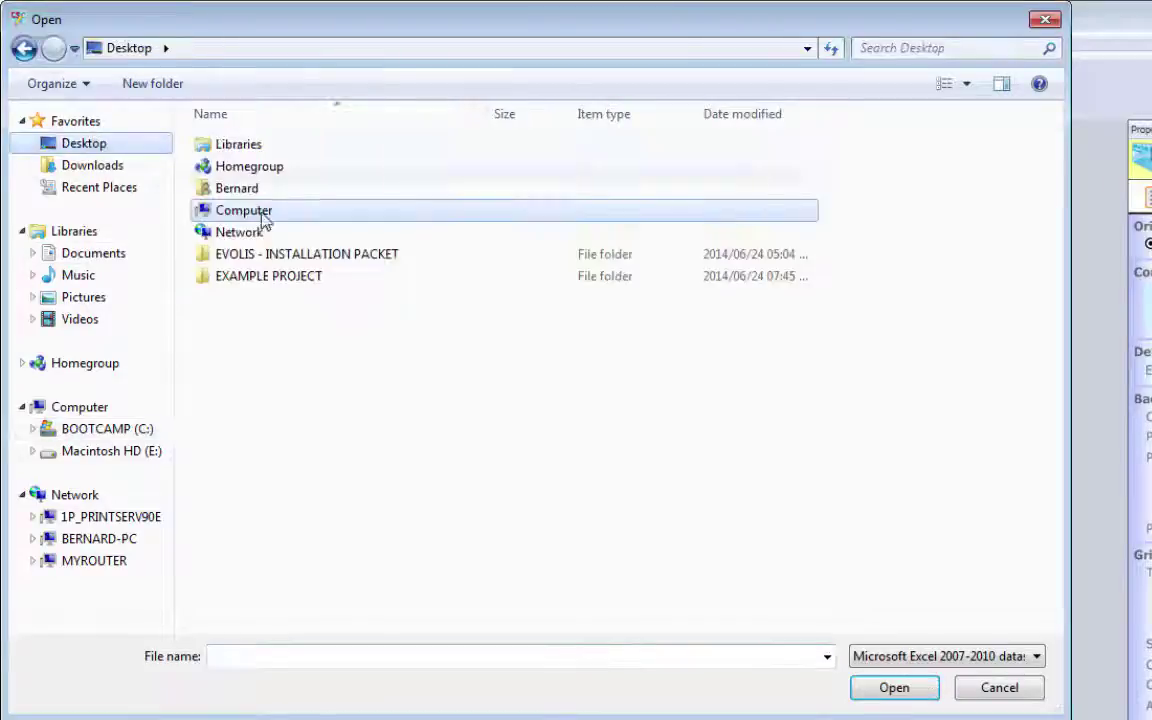
pyautogui.doubleClick(265, 275)
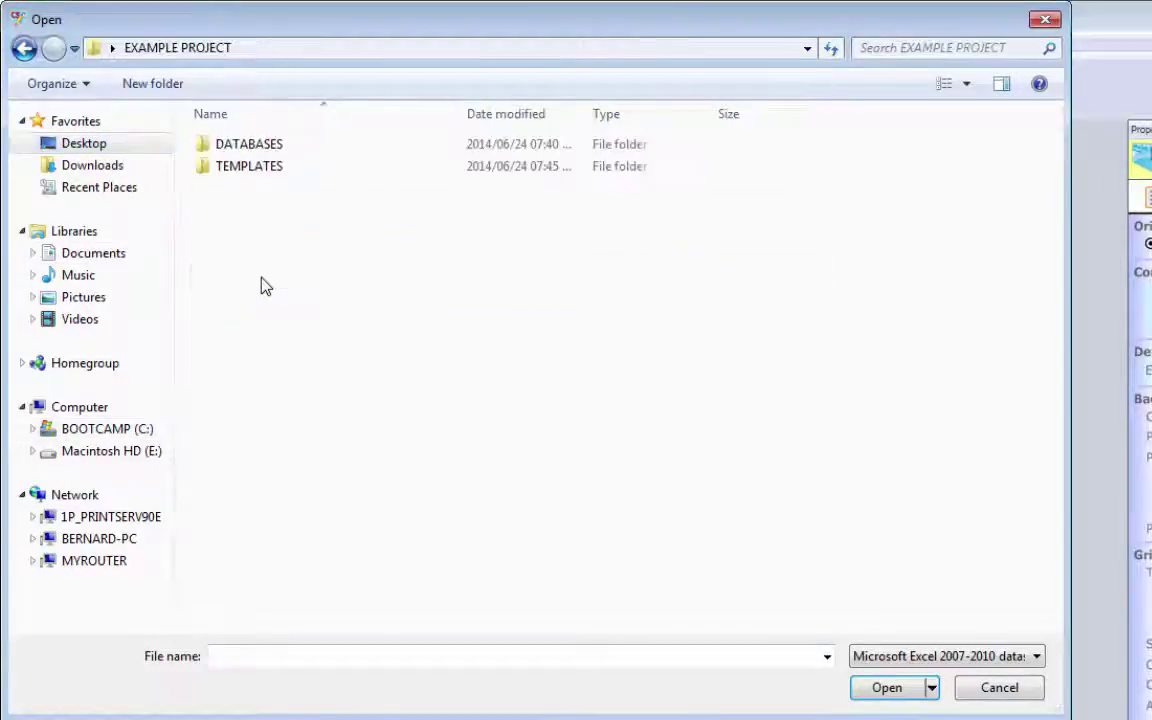
pyautogui.doubleClick(243, 145)
pyautogui.click(235, 148)
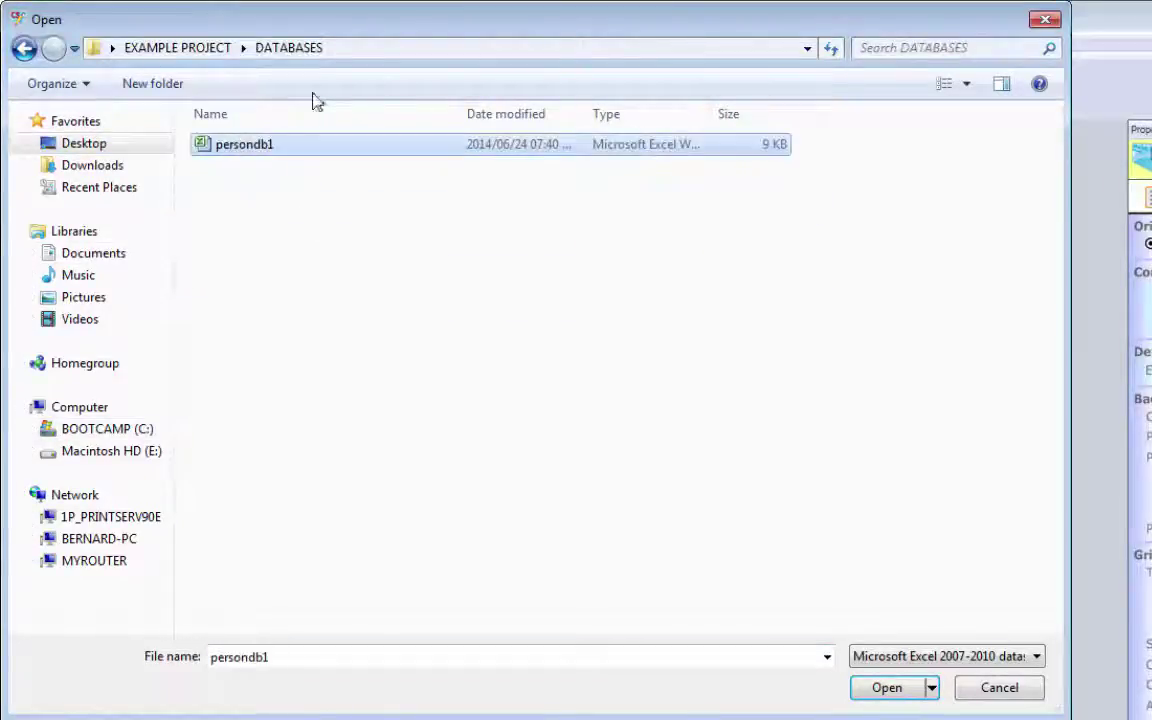
pyautogui.click(874, 687)
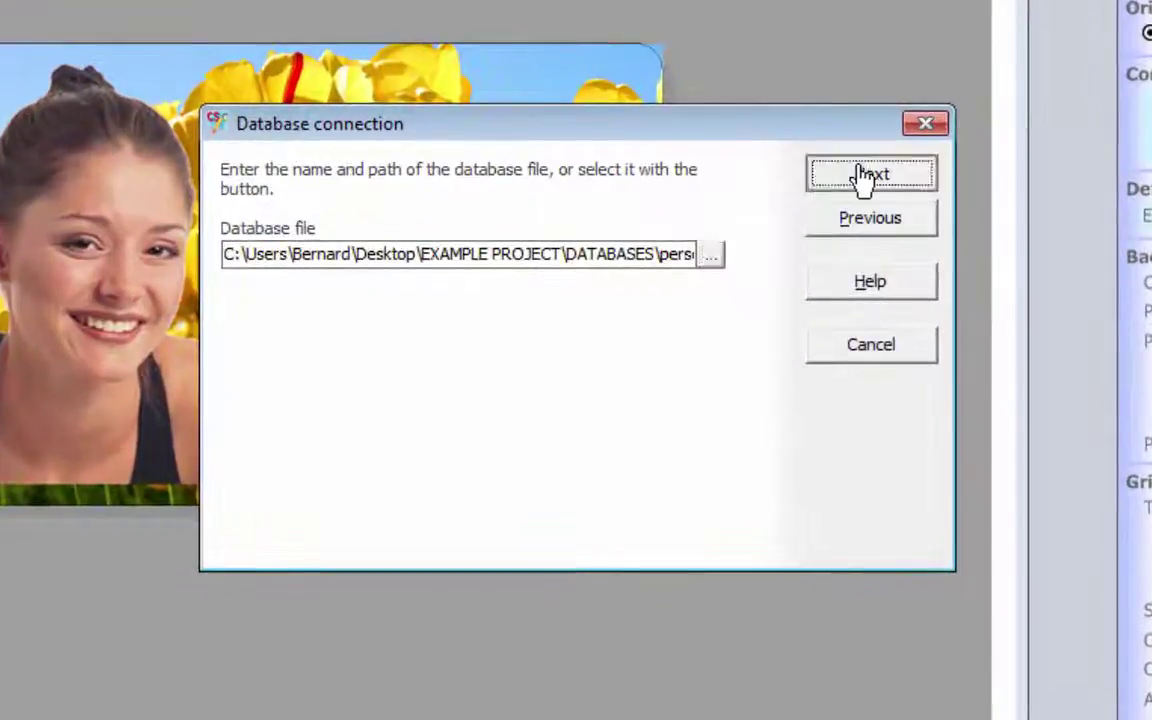
# Use Sheet1$ as the record set, allow modifying, adding and deleting records, and finish.
pyautogui.click(864, 177)
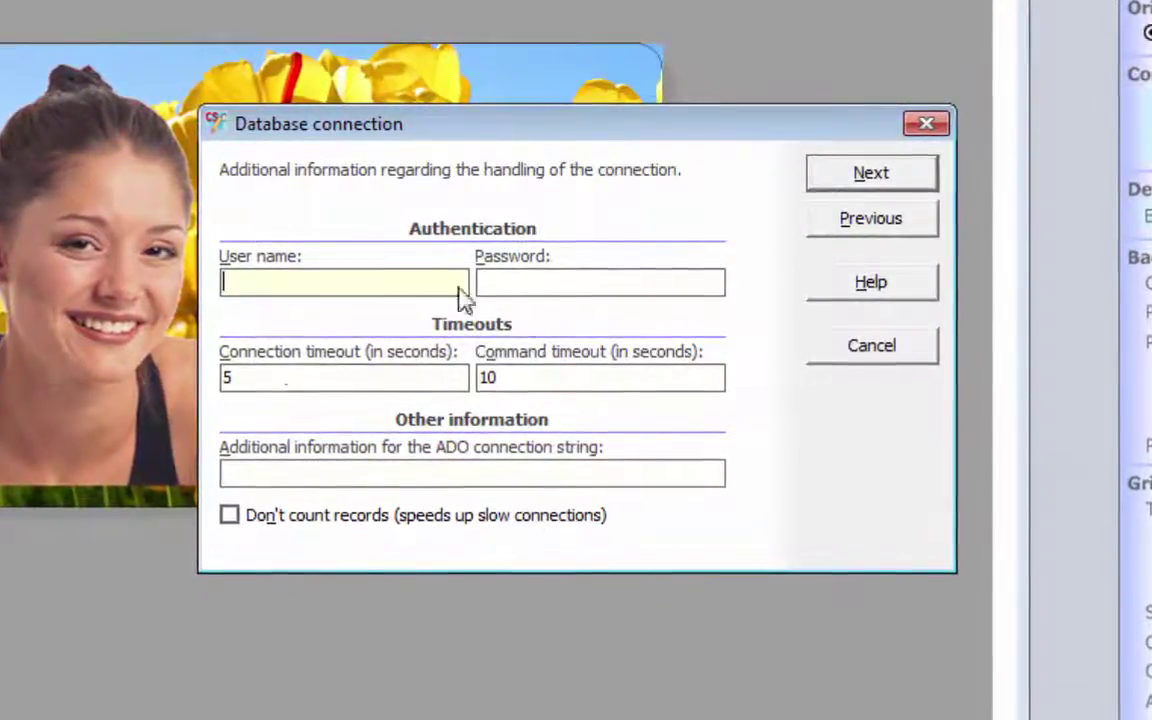
pyautogui.click(874, 180)
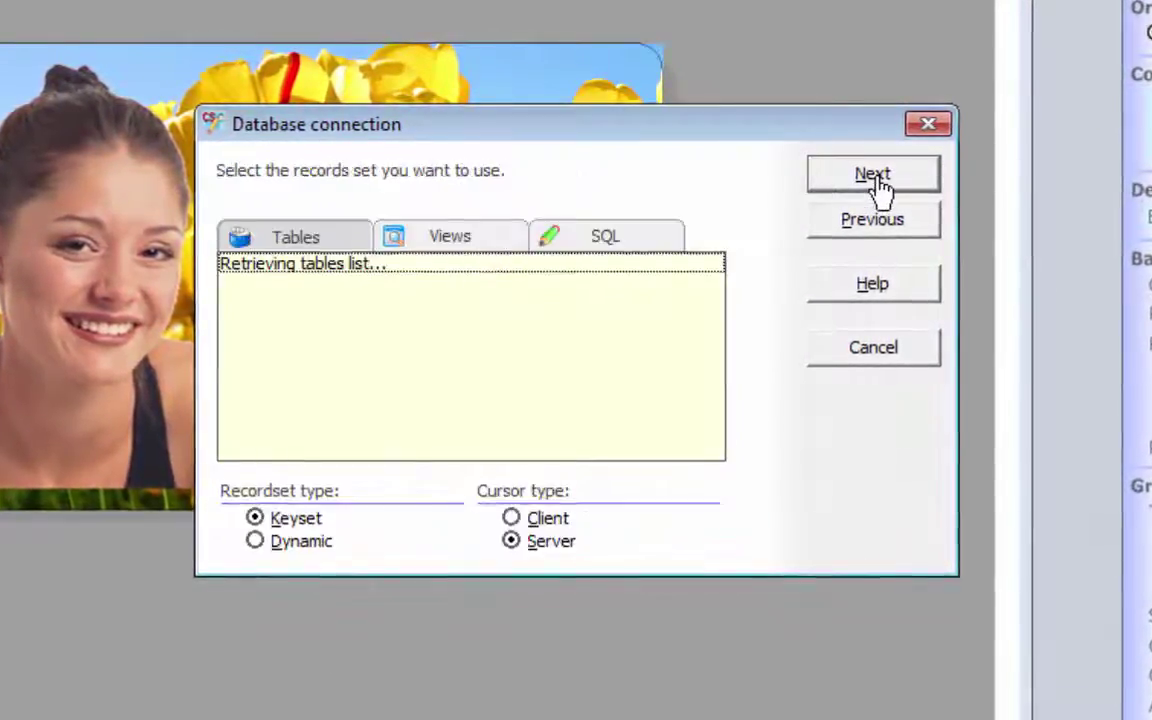
pyautogui.click(262, 266)
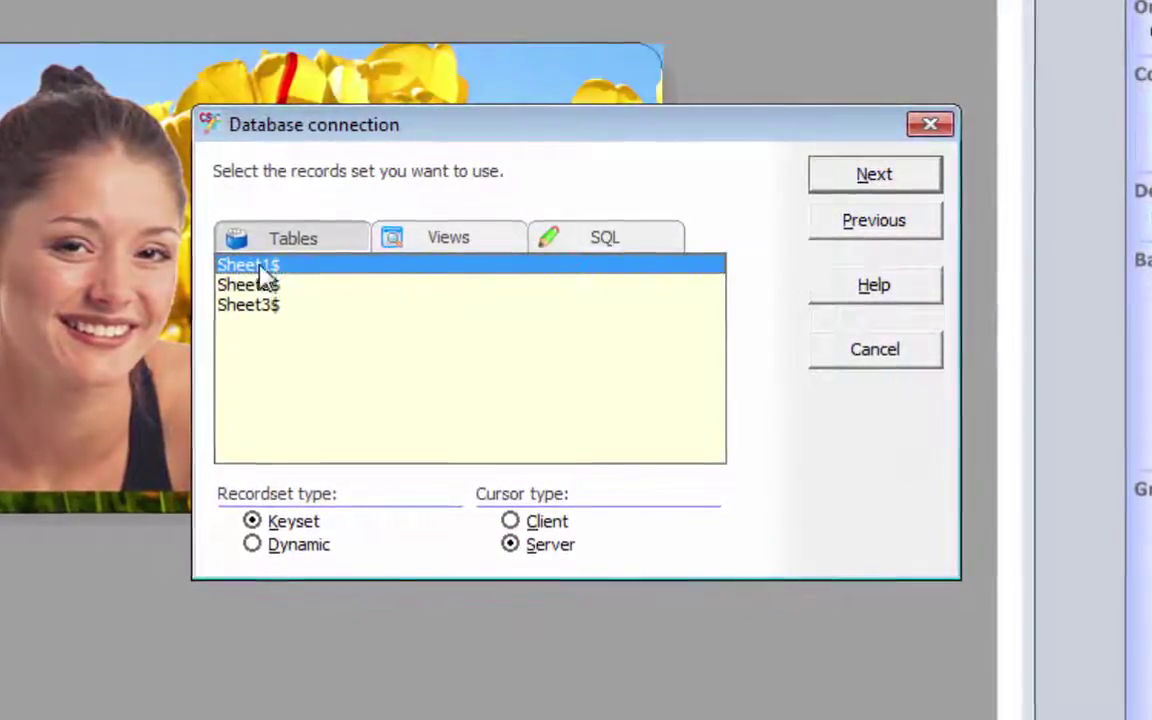
pyautogui.click(856, 180)
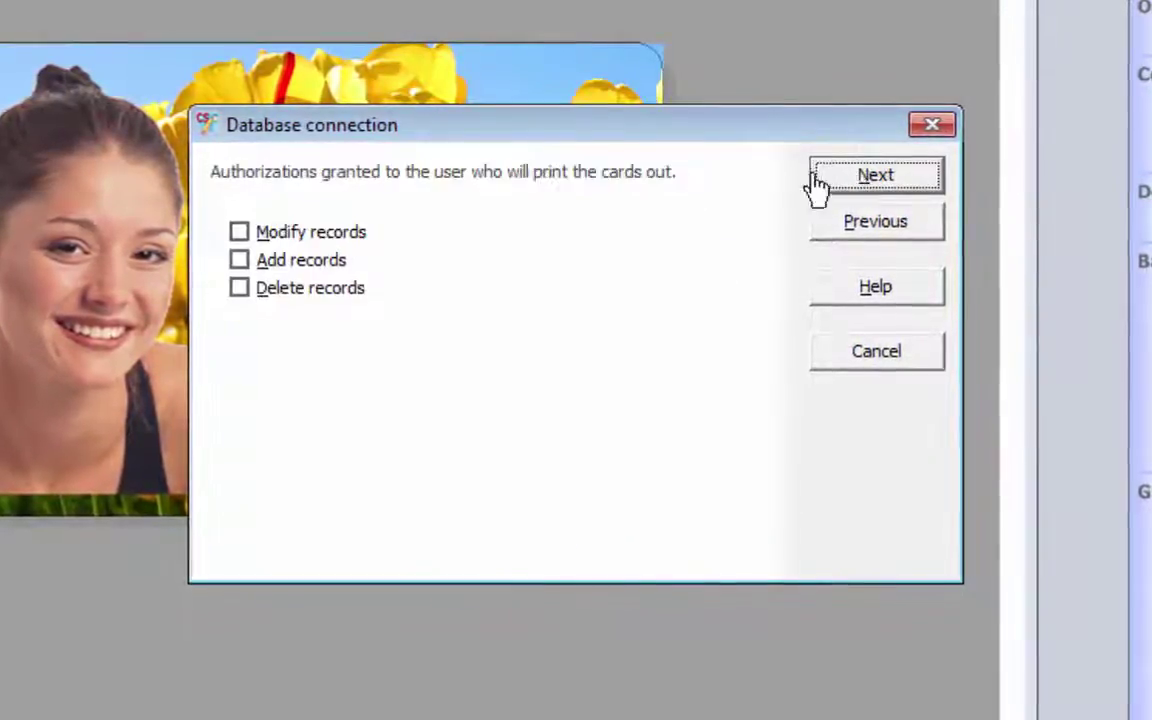
pyautogui.click(237, 233)
pyautogui.click(237, 261)
pyautogui.click(237, 289)
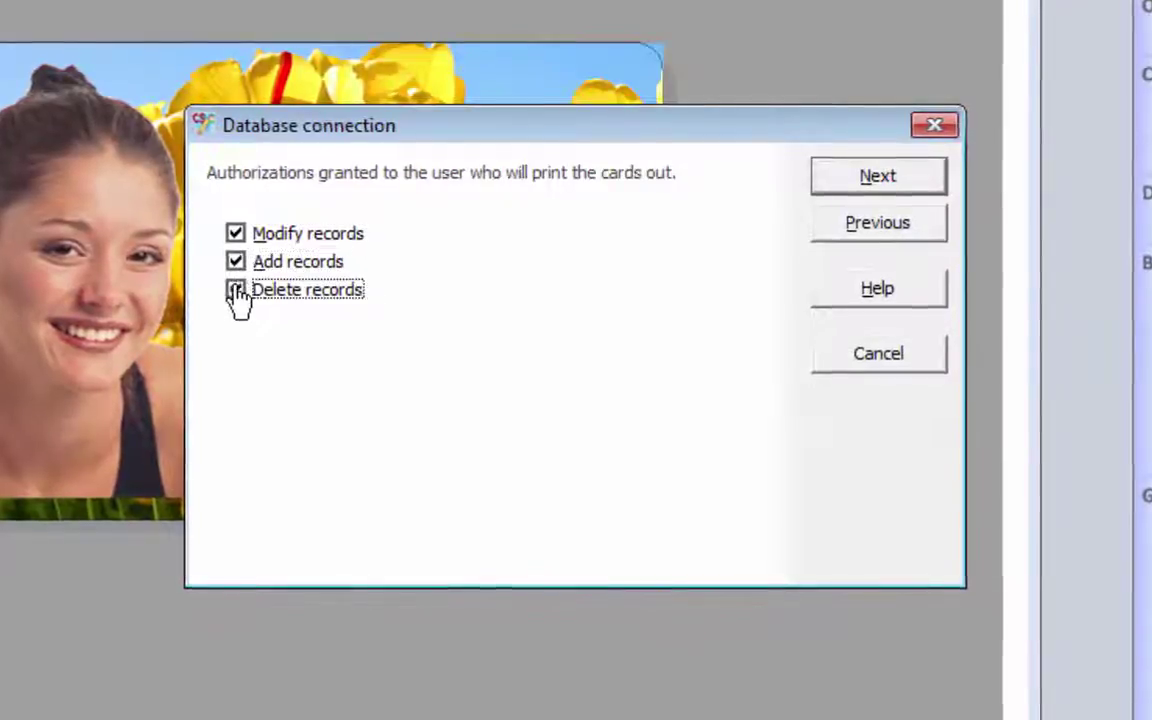
pyautogui.click(886, 186)
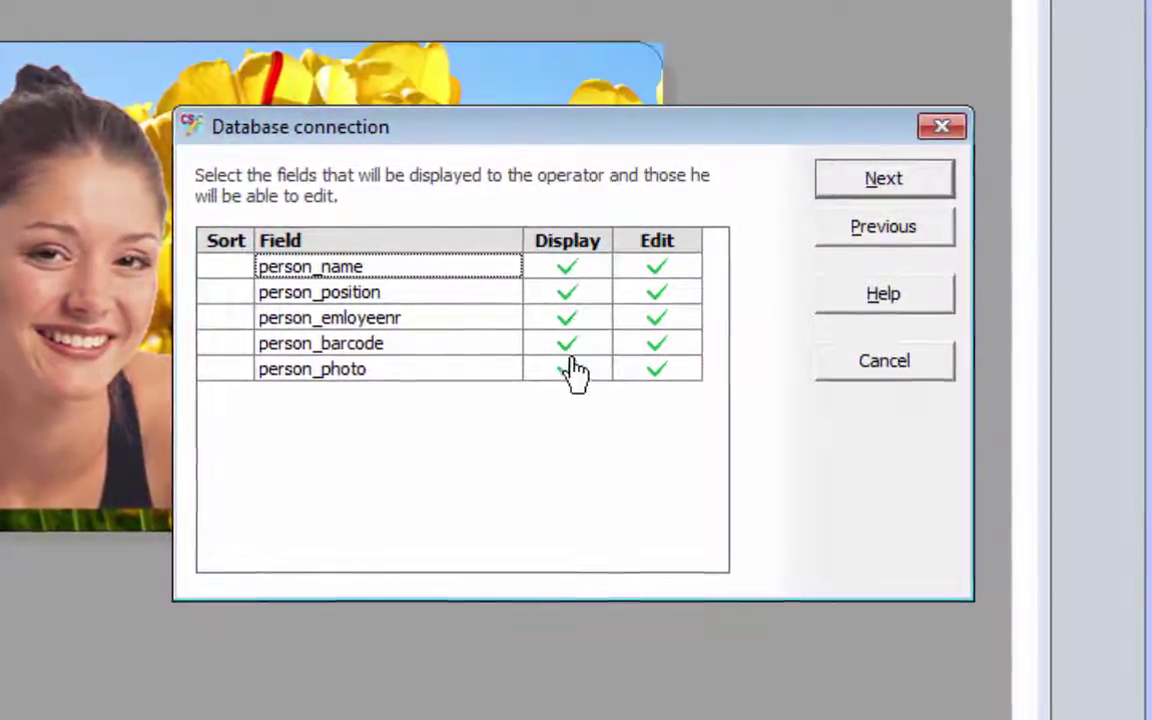
pyautogui.click(908, 180)
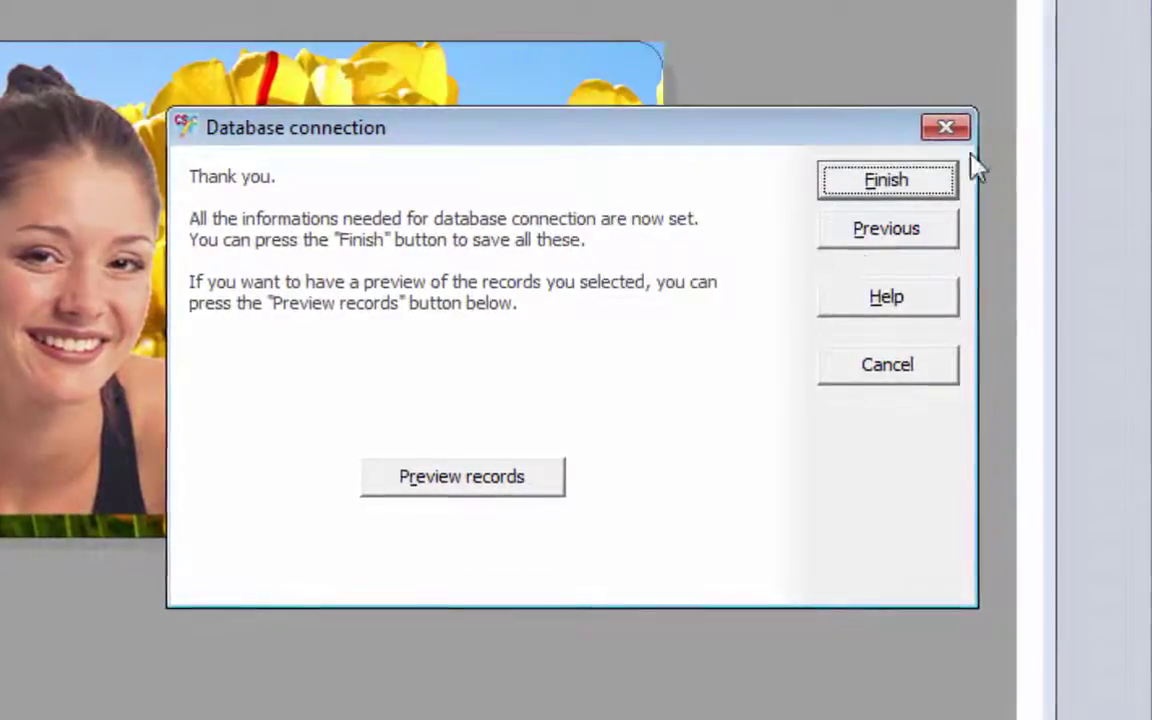
pyautogui.click(890, 184)
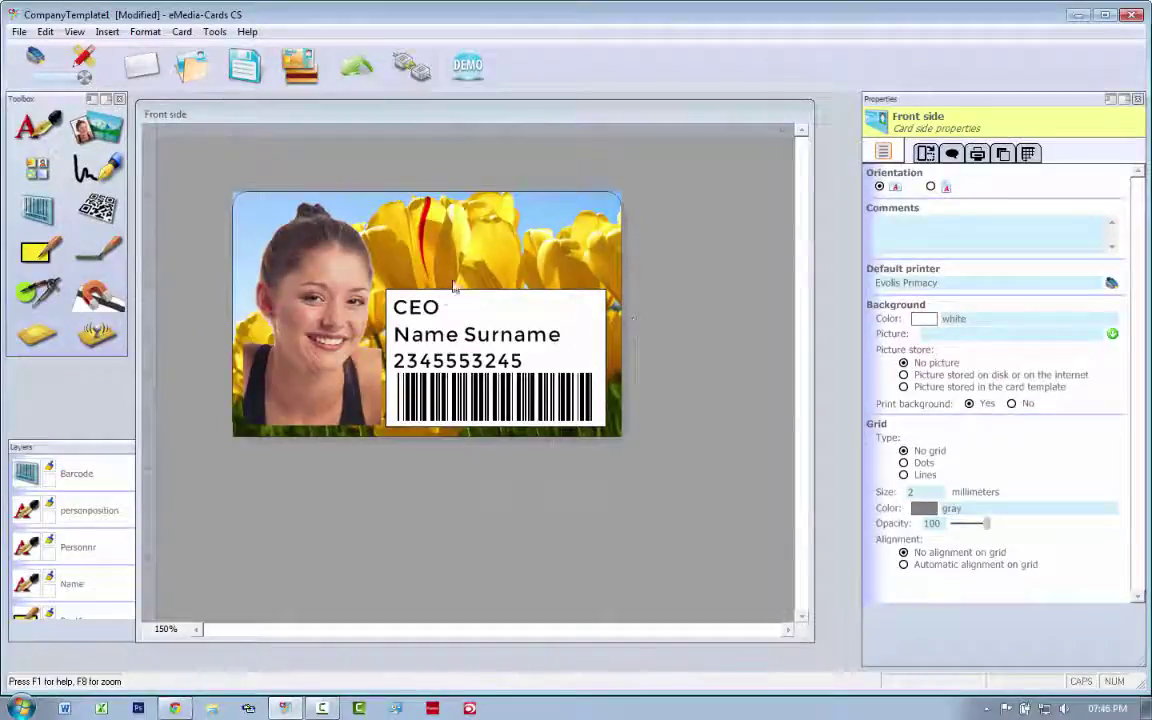
# Stretch the tulip background picture with Adjust to card.
pyautogui.click(399, 265)
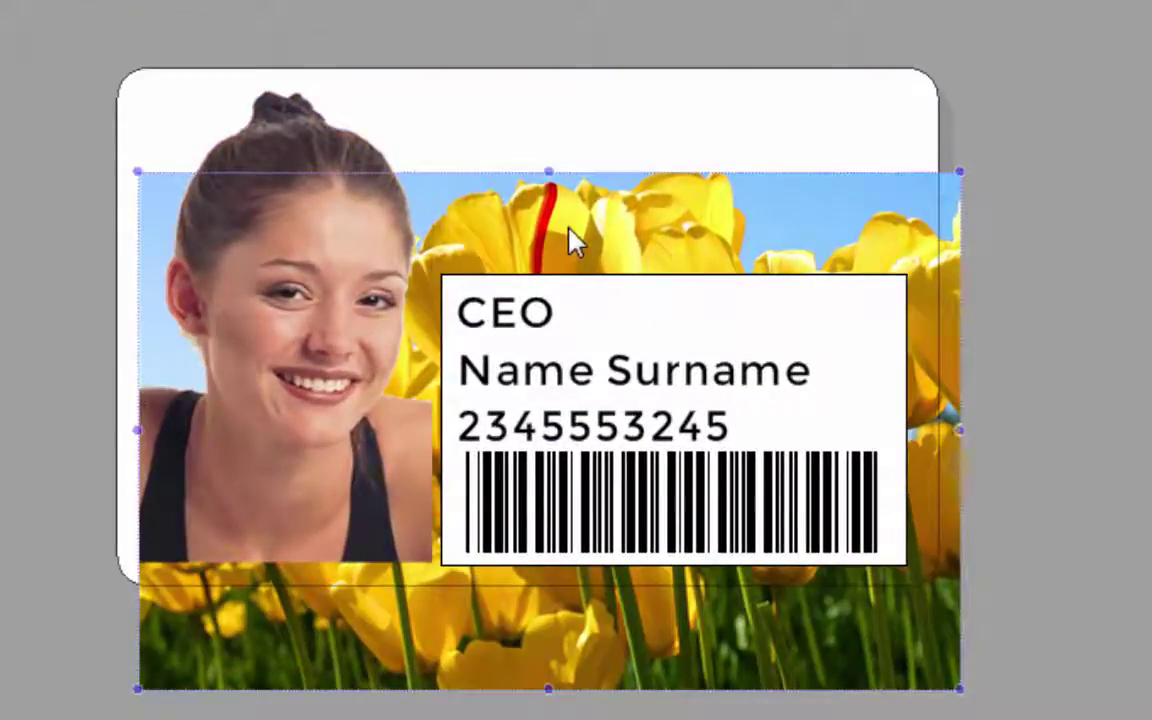
pyautogui.rightClick(570, 230)
pyautogui.click(694, 664)
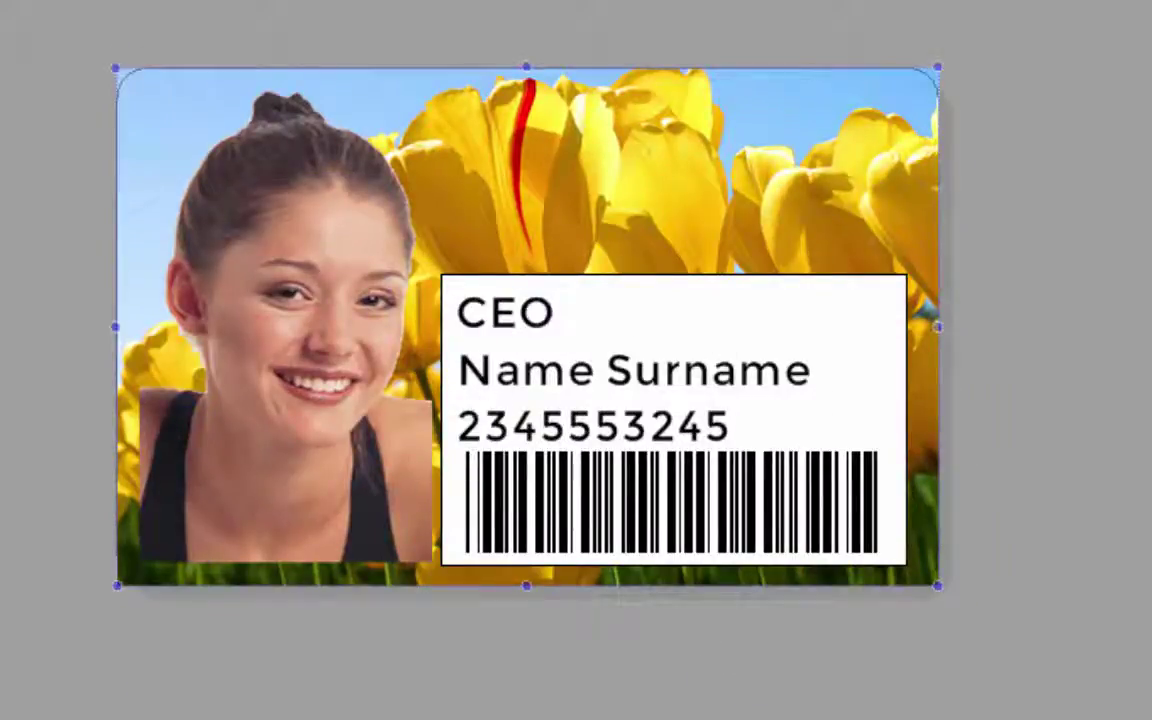
pyautogui.click(1127, 403)
# Drag the Name Surname text up slightly, leaving the CEO line selected.
pyautogui.click(531, 316)
pyautogui.click(535, 390)
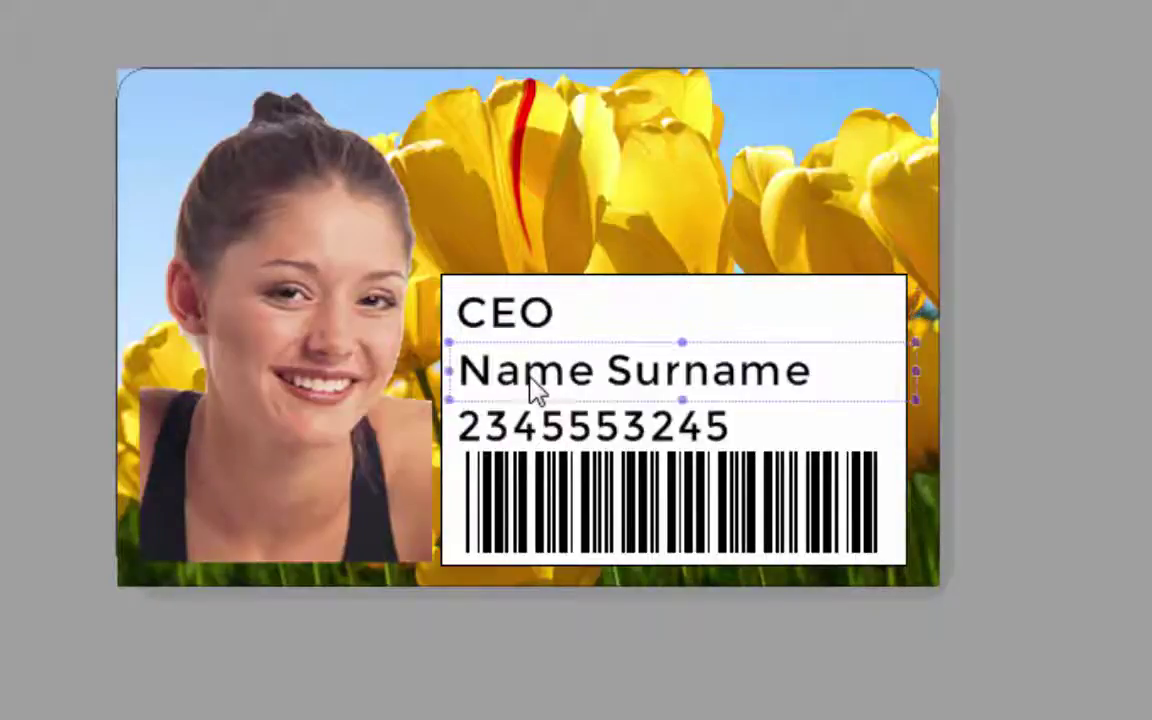
pyautogui.click(590, 440)
pyautogui.click(645, 365)
pyautogui.click(495, 315)
pyautogui.moveTo(530, 395); pyautogui.dragTo(525, 418)
pyautogui.click(512, 322)
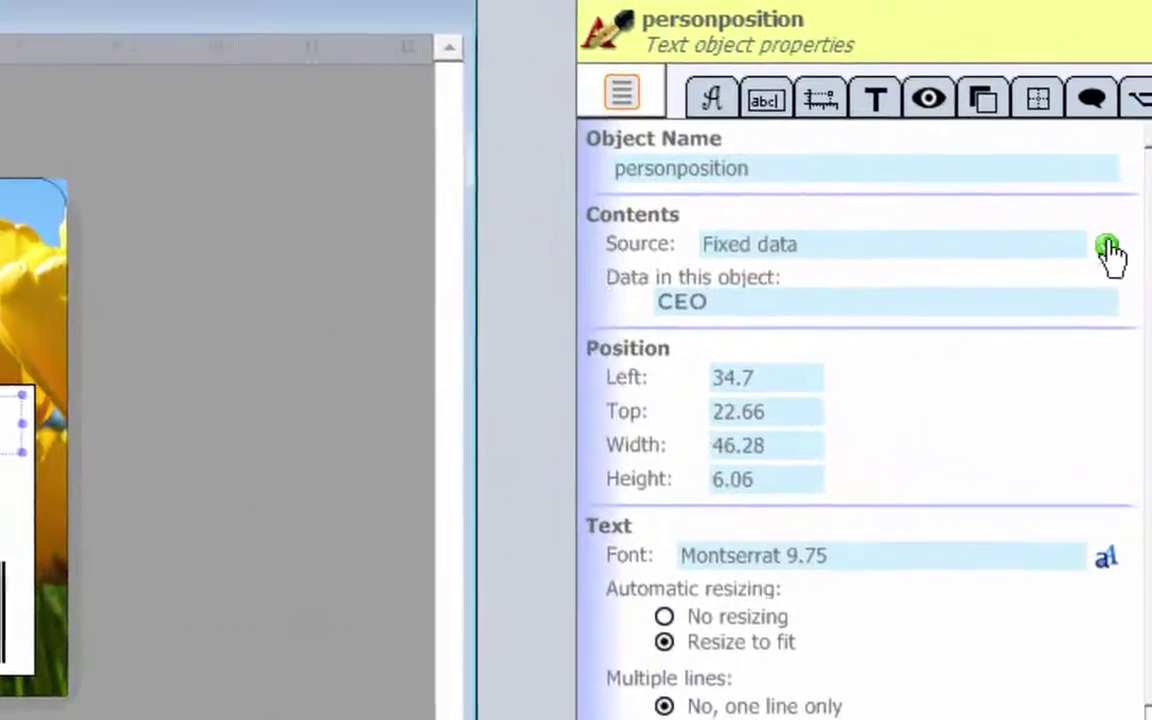
# Bind the CEO line to person_position and the Name Surname line to person_name.
pyautogui.click(1111, 249)
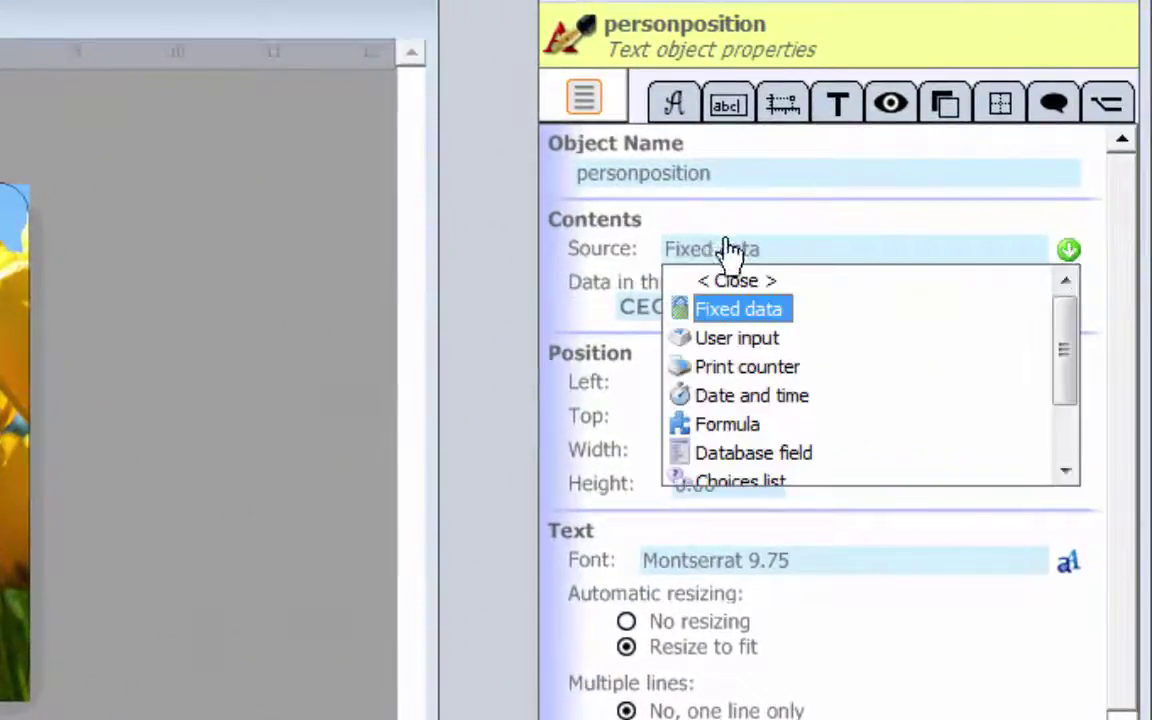
pyautogui.click(752, 457)
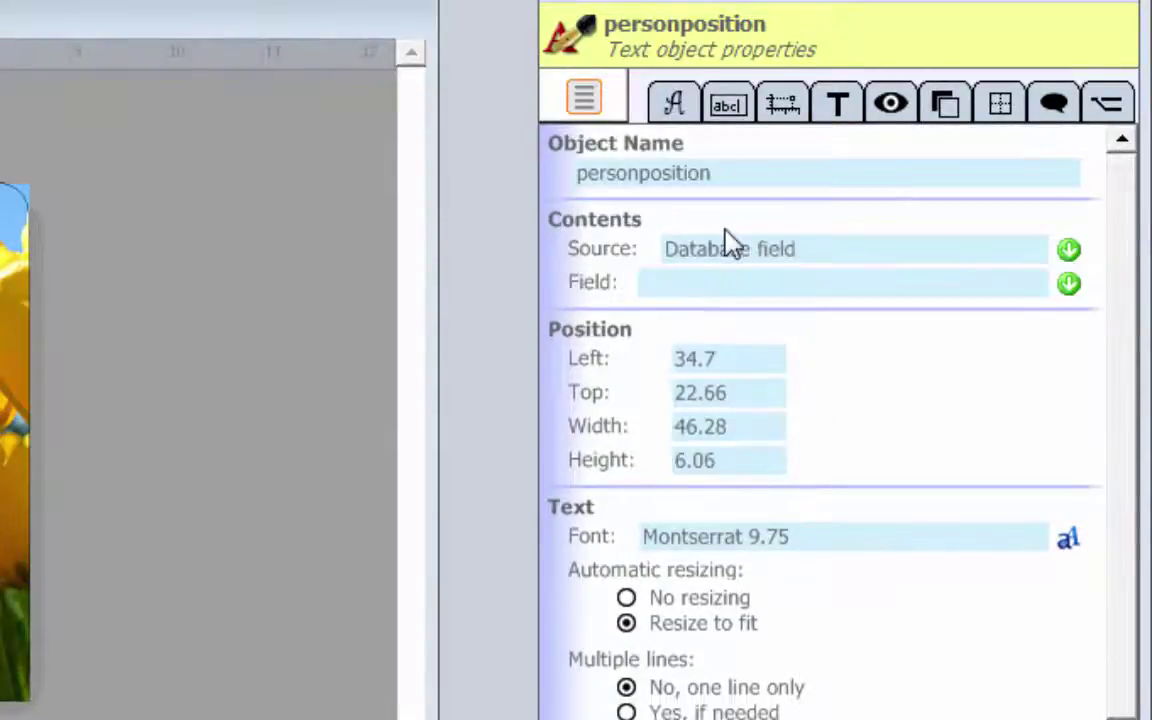
pyautogui.click(1066, 289)
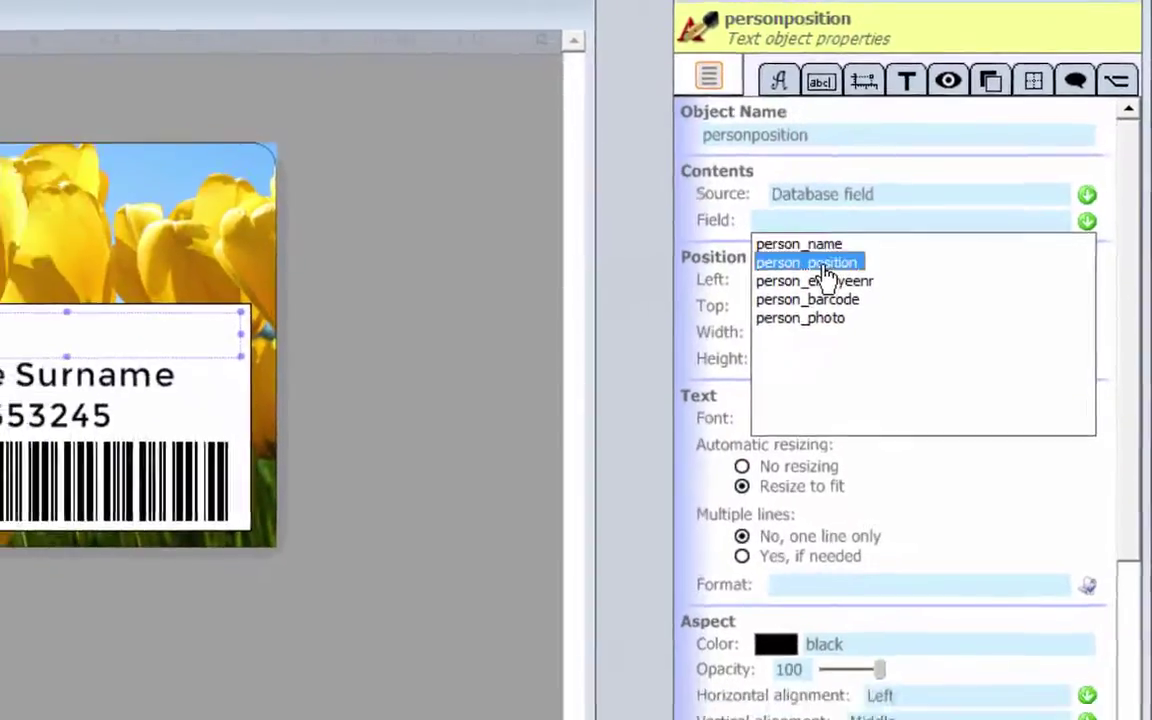
pyautogui.click(822, 268)
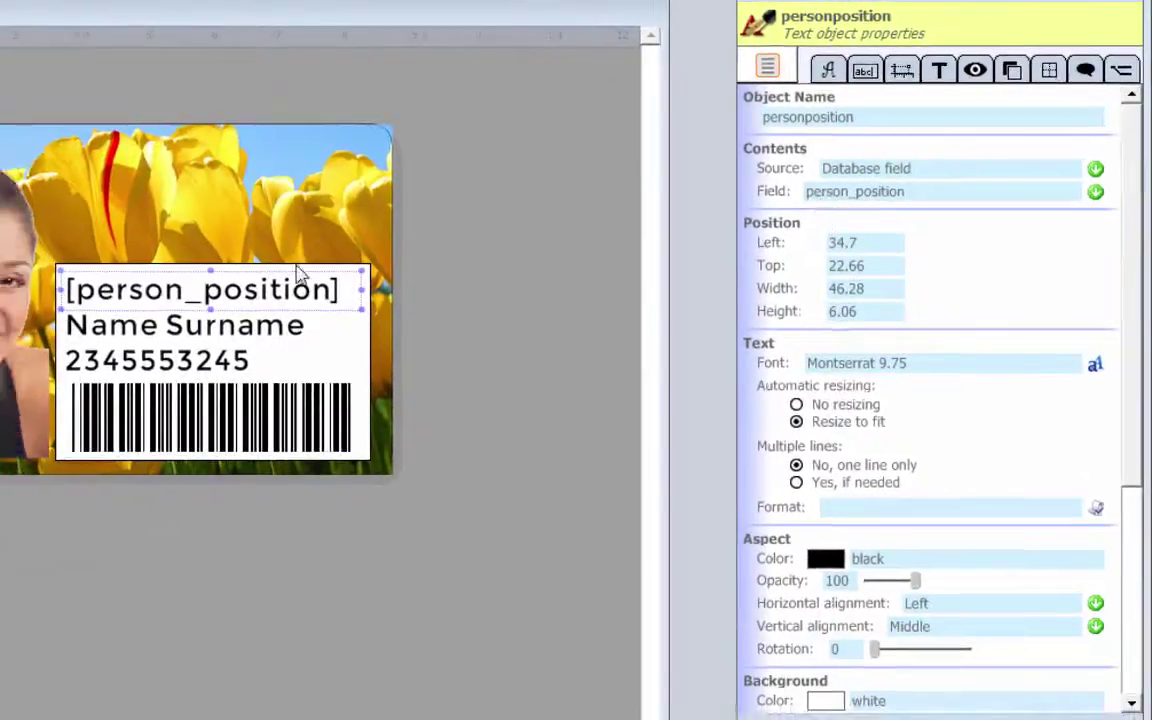
pyautogui.click(200, 328)
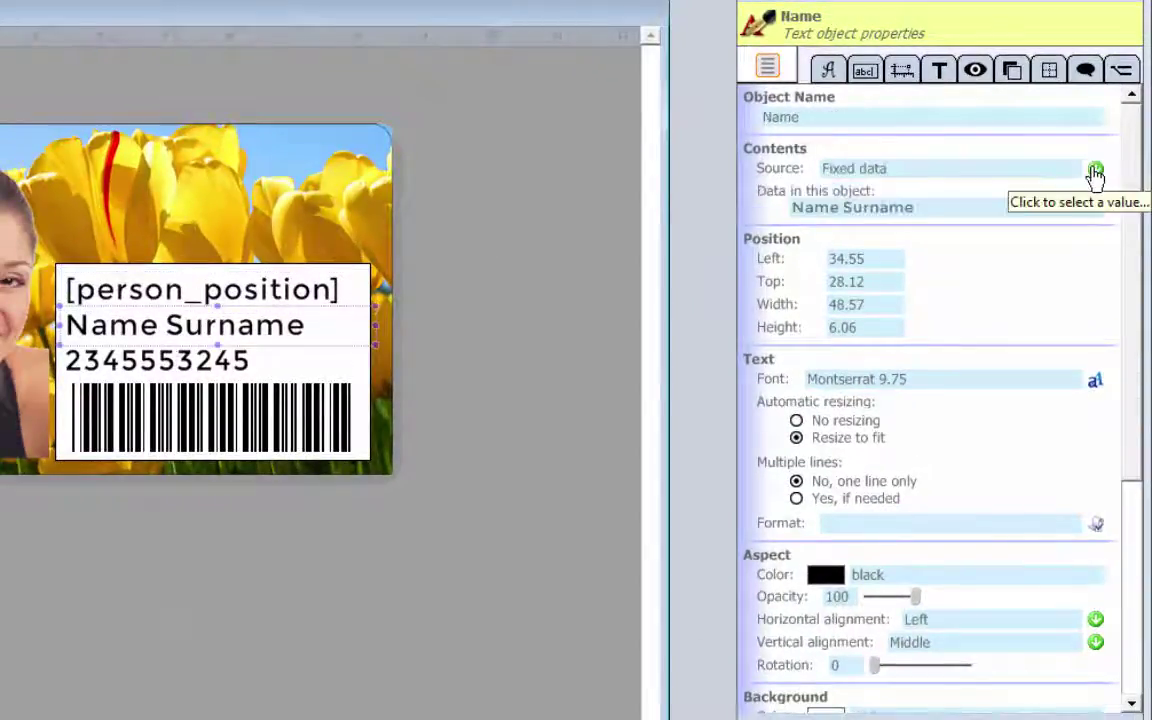
pyautogui.click(1096, 170)
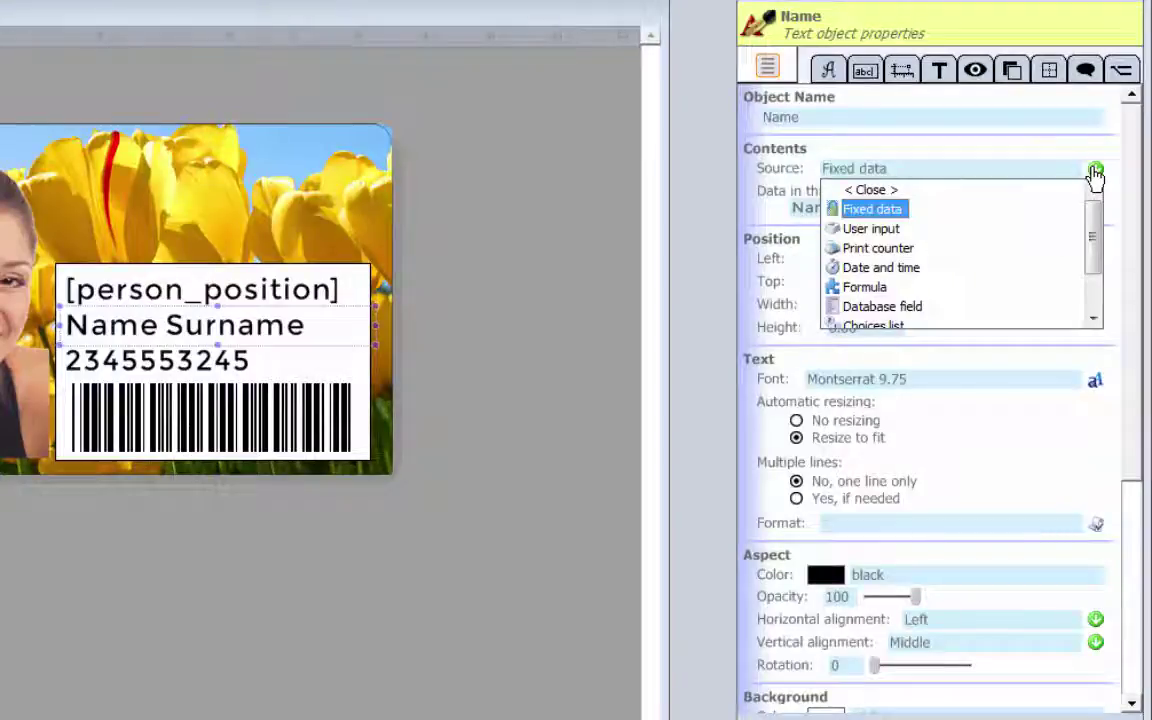
pyautogui.click(898, 304)
pyautogui.click(966, 192)
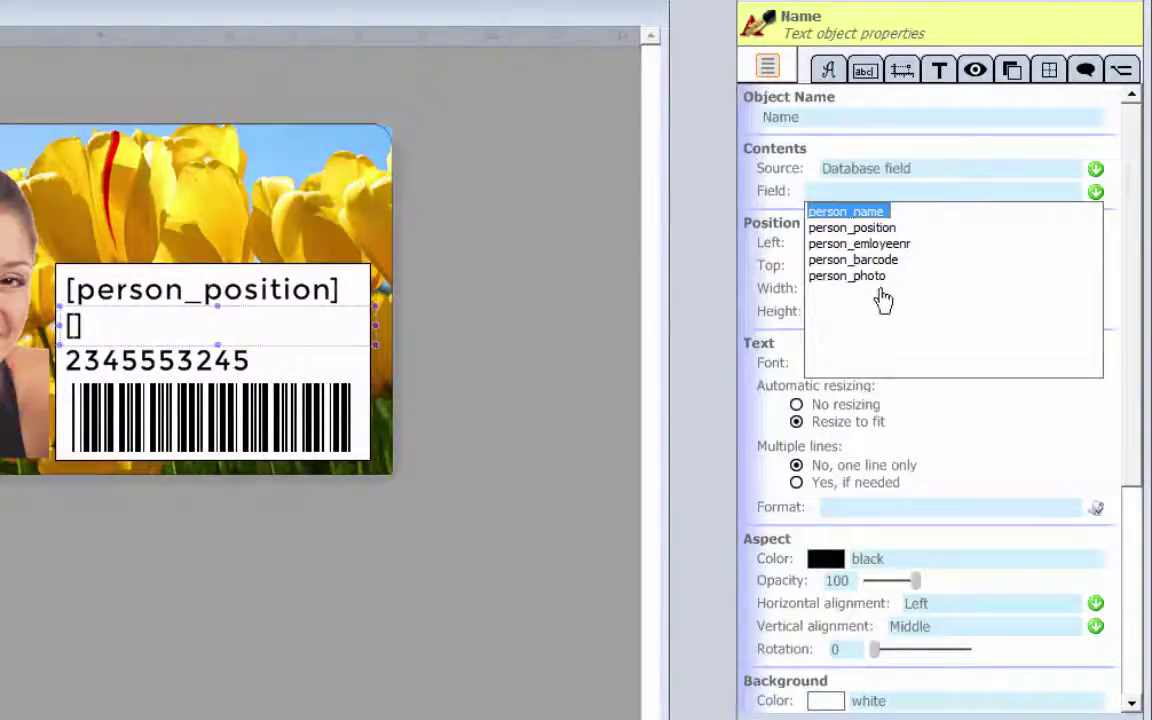
pyautogui.click(866, 214)
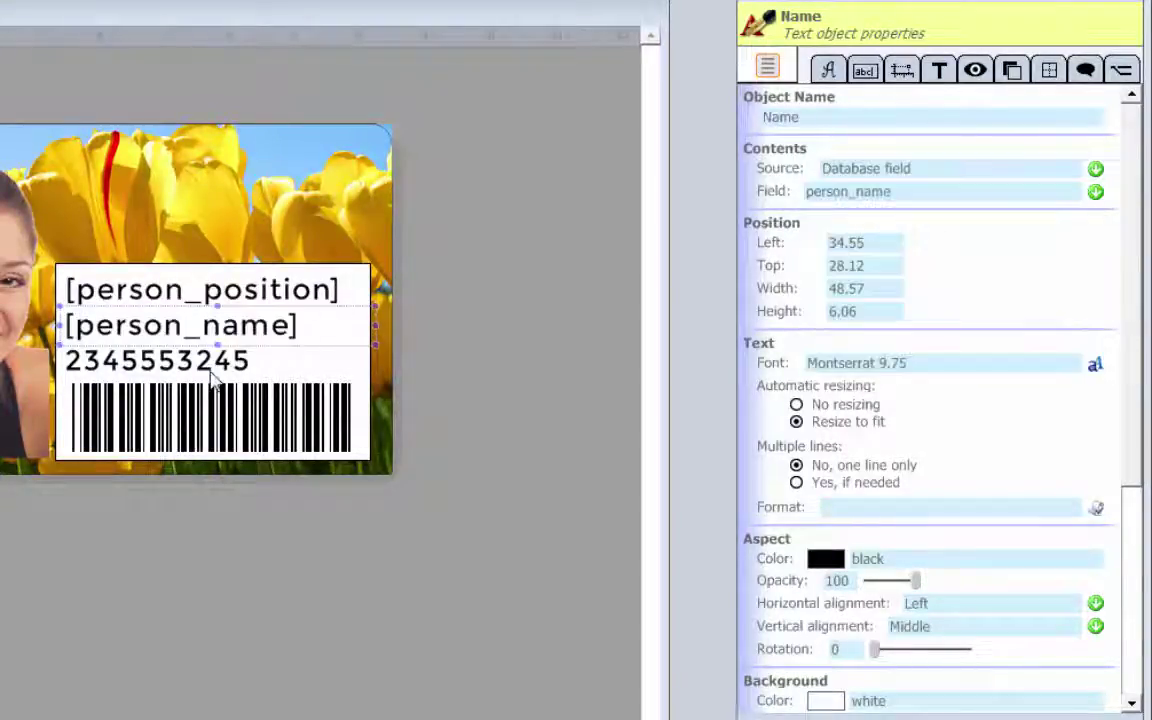
# Bind the number line to person_emloyeenr and the barcode to person_barcode.
pyautogui.click(1095, 169)
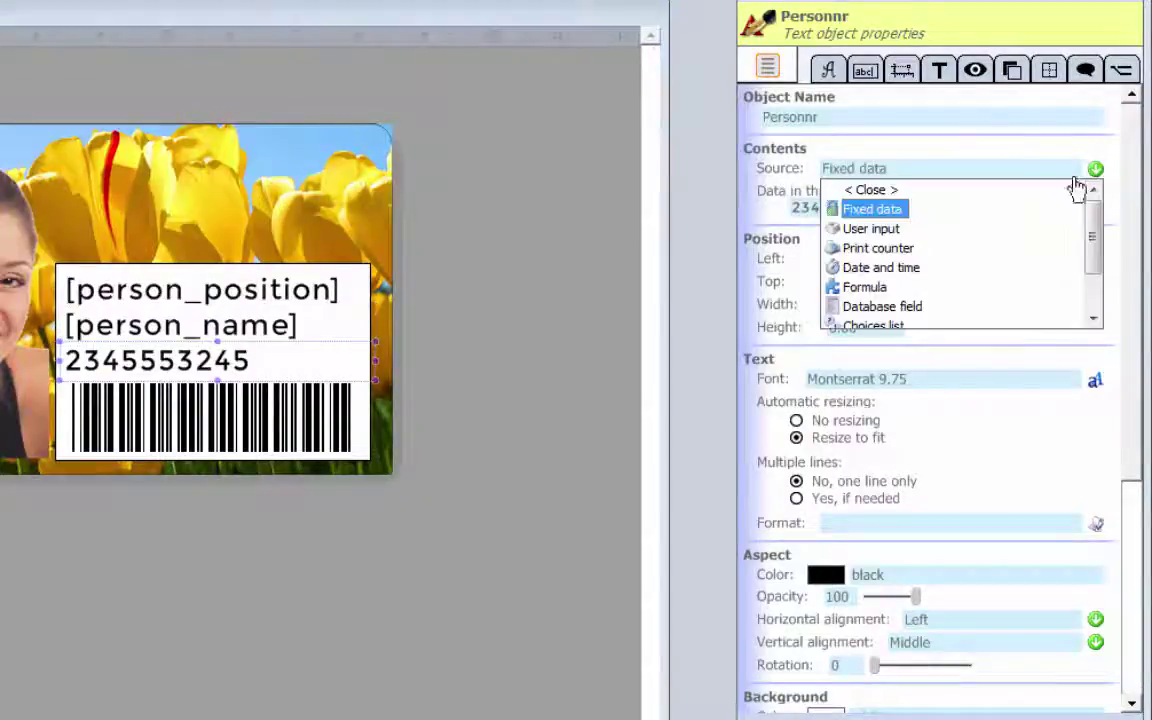
pyautogui.click(882, 310)
pyautogui.click(1095, 191)
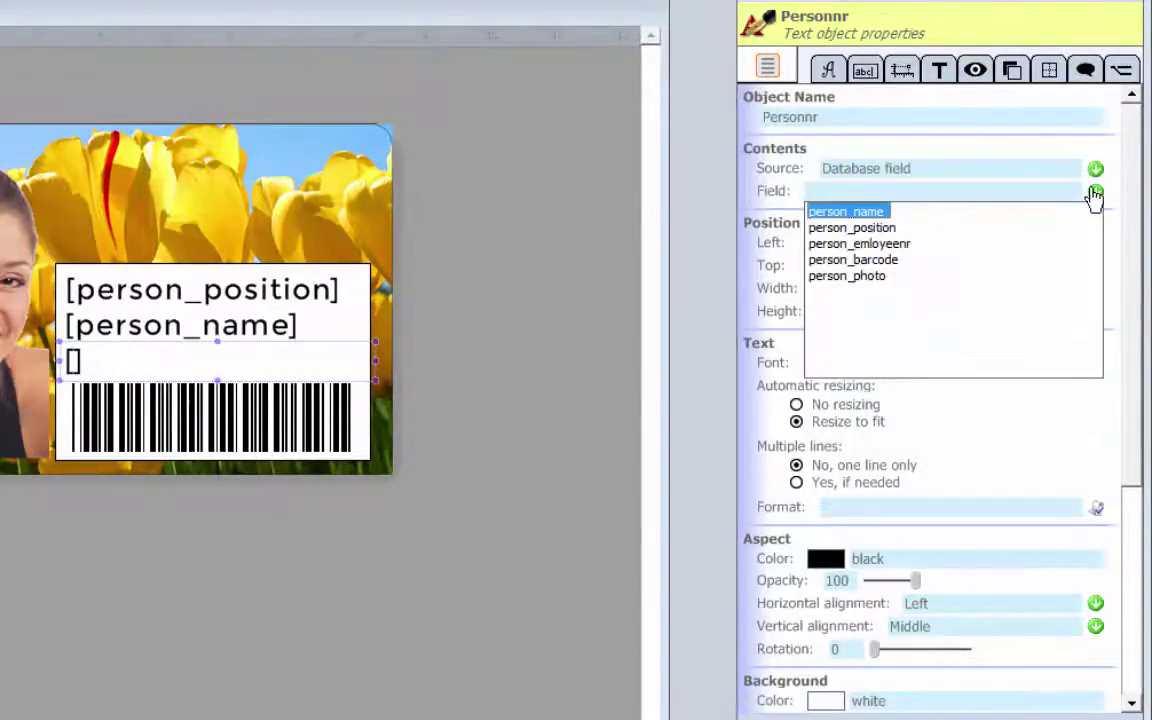
pyautogui.click(860, 243)
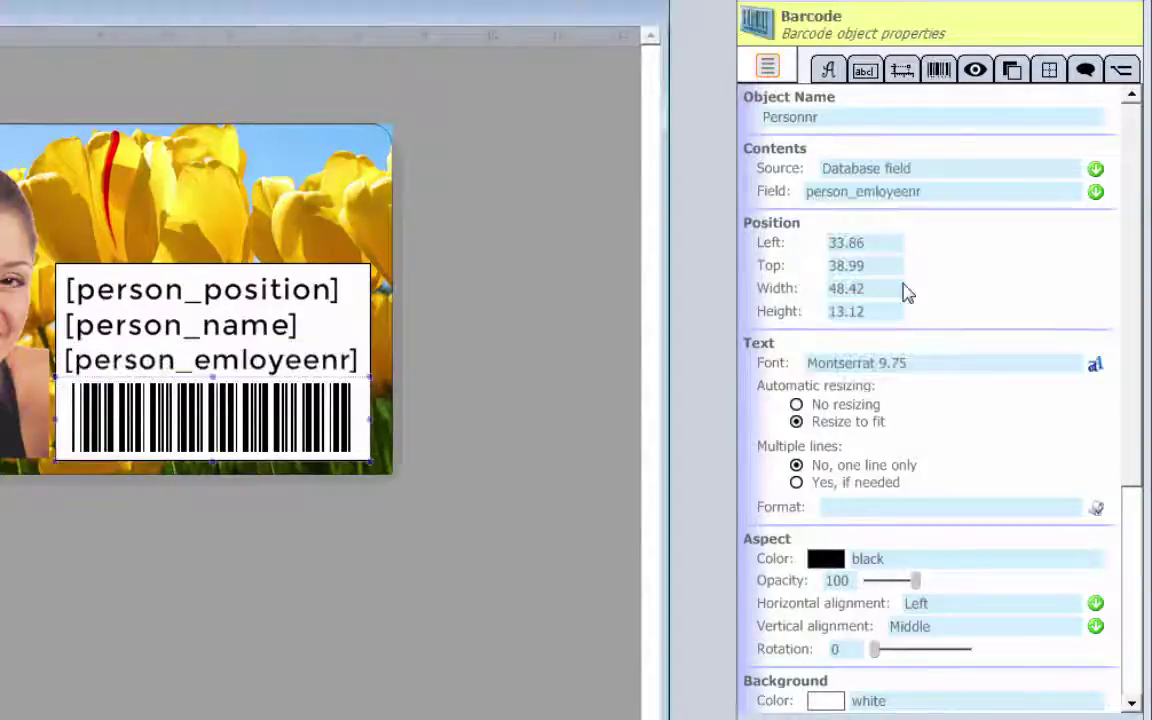
pyautogui.click(1095, 170)
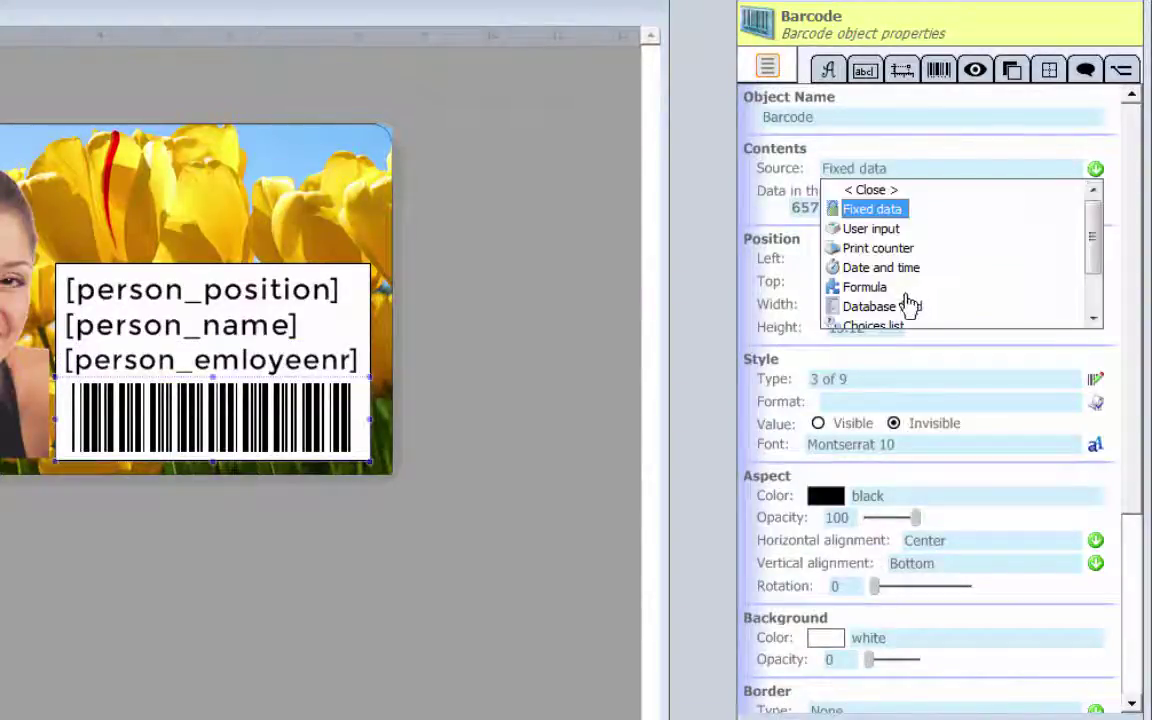
pyautogui.click(905, 304)
pyautogui.click(1095, 191)
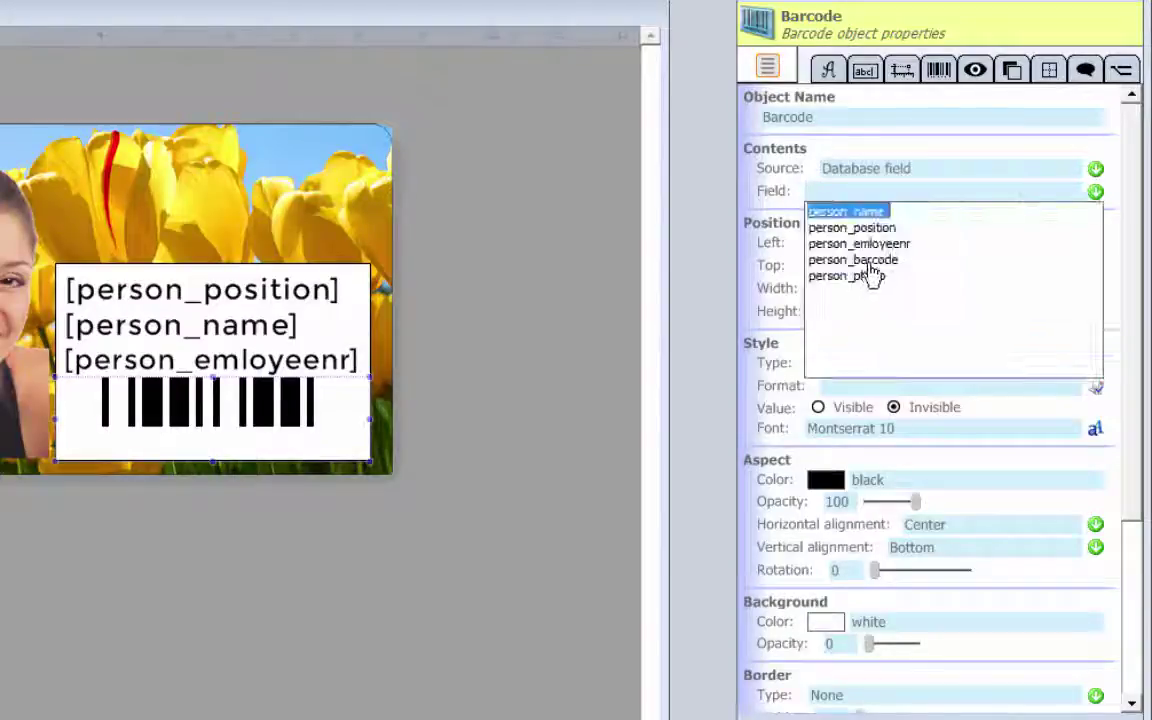
pyautogui.click(860, 260)
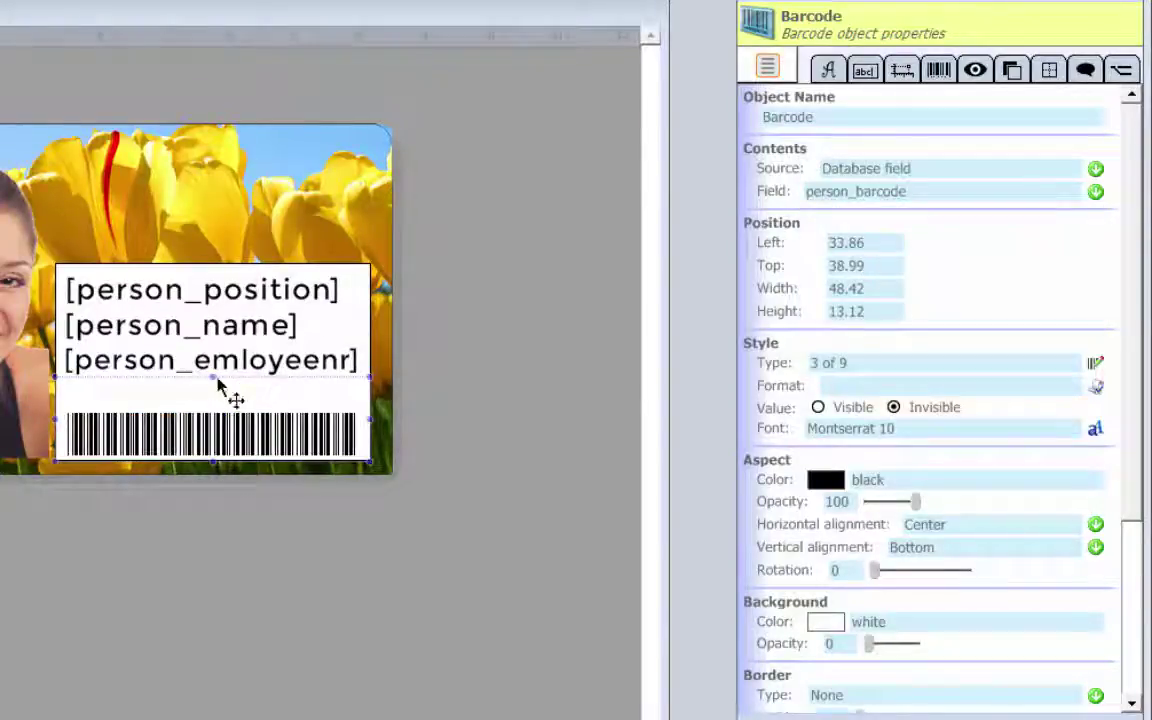
# Set the photo's Picture store to 'DB field as a path to a file' using person_photo.
pyautogui.click(20, 300)
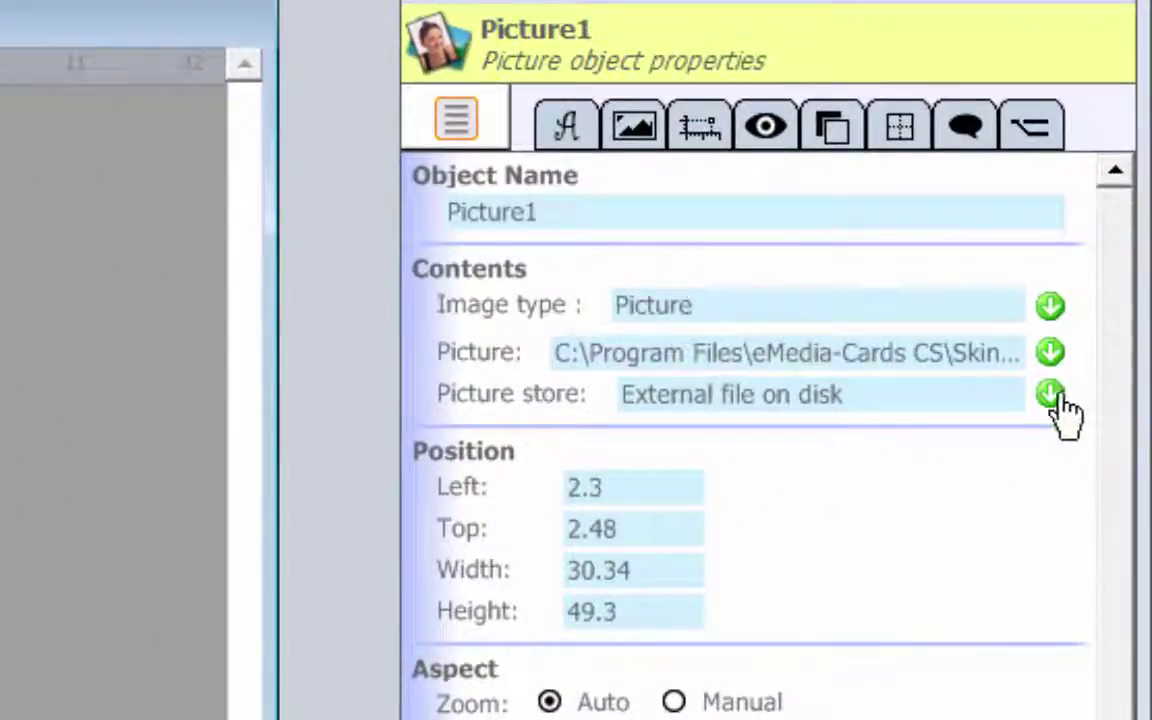
pyautogui.click(1050, 395)
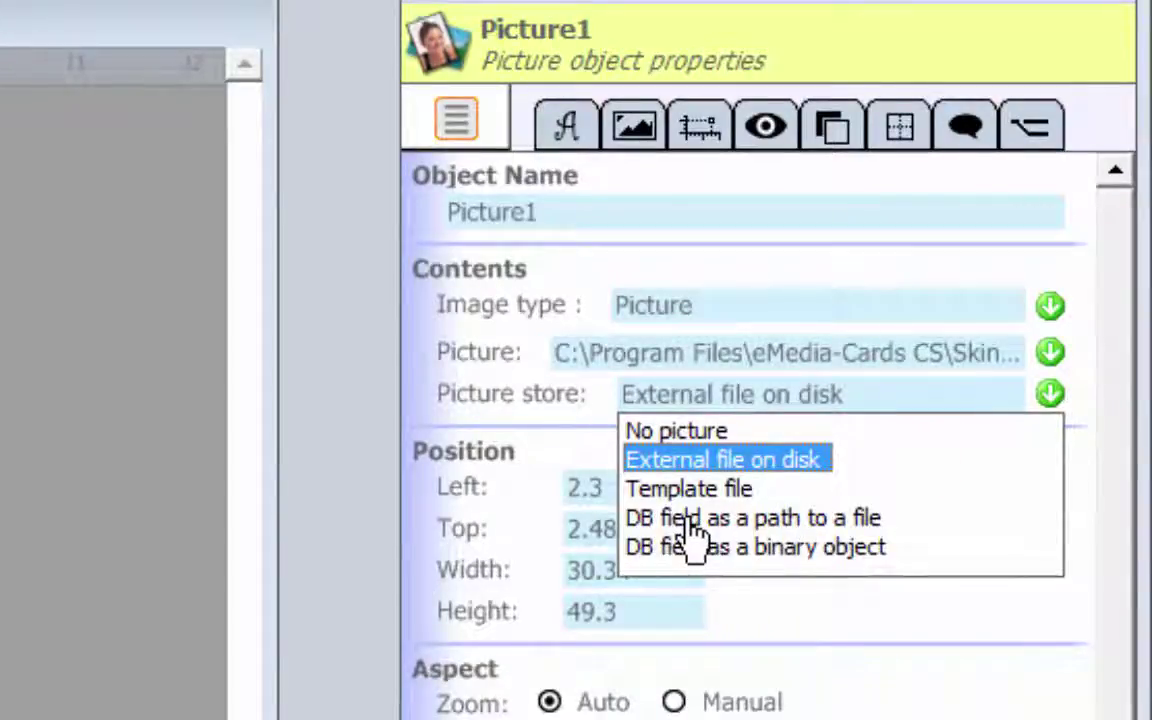
pyautogui.click(727, 520)
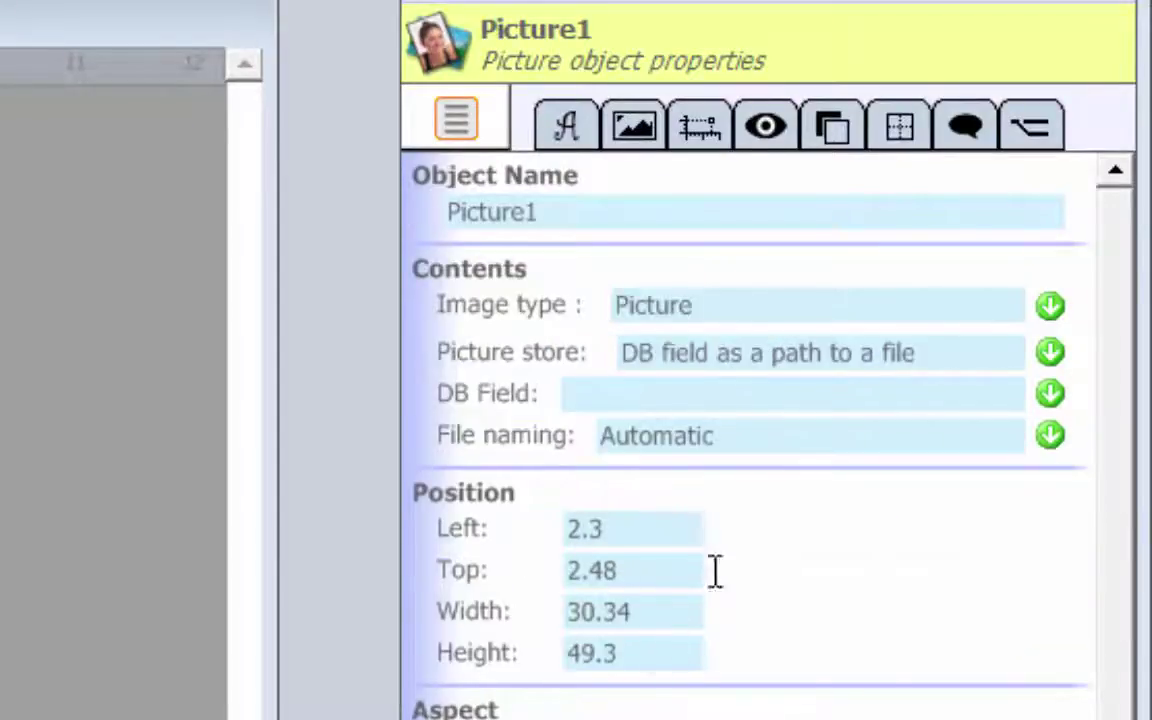
pyautogui.click(1050, 393)
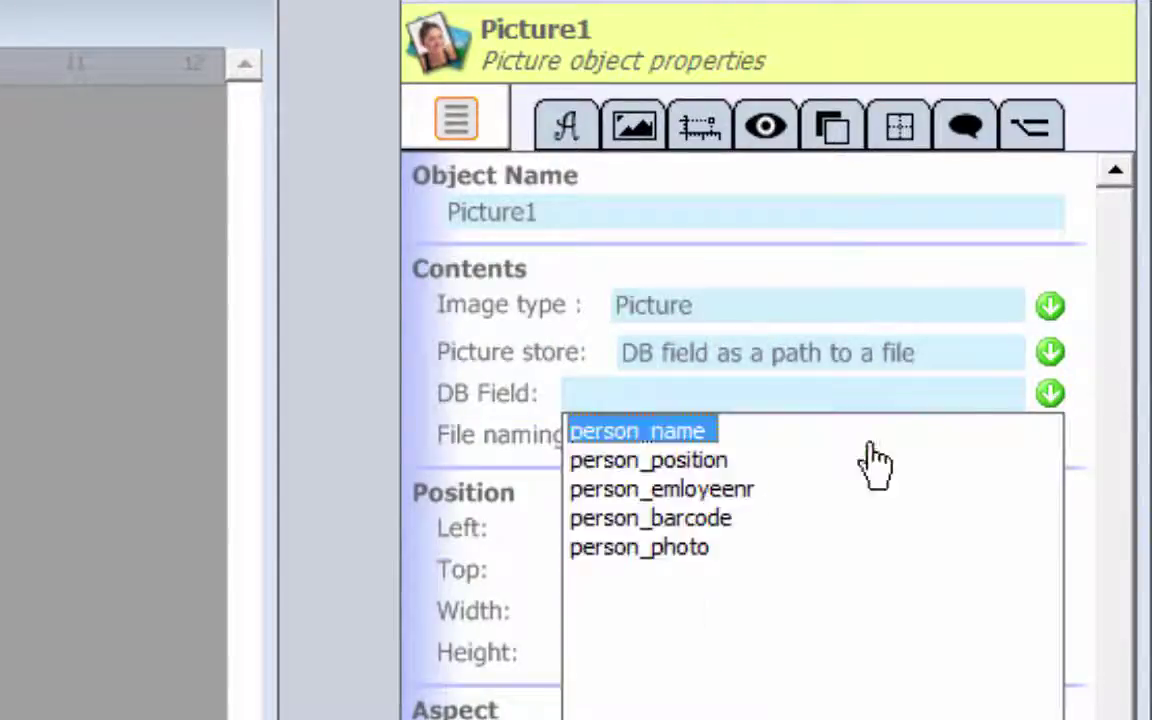
pyautogui.click(655, 548)
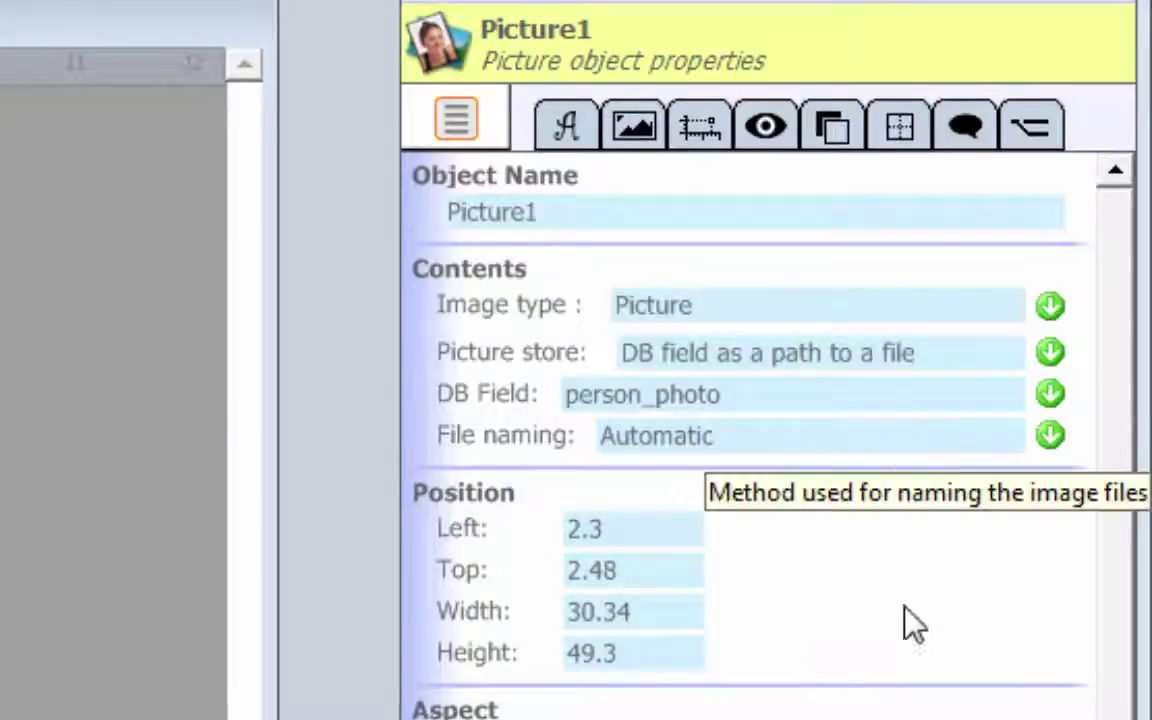
# Rename the photo object to personphoto.
pyautogui.doubleClick(570, 213)
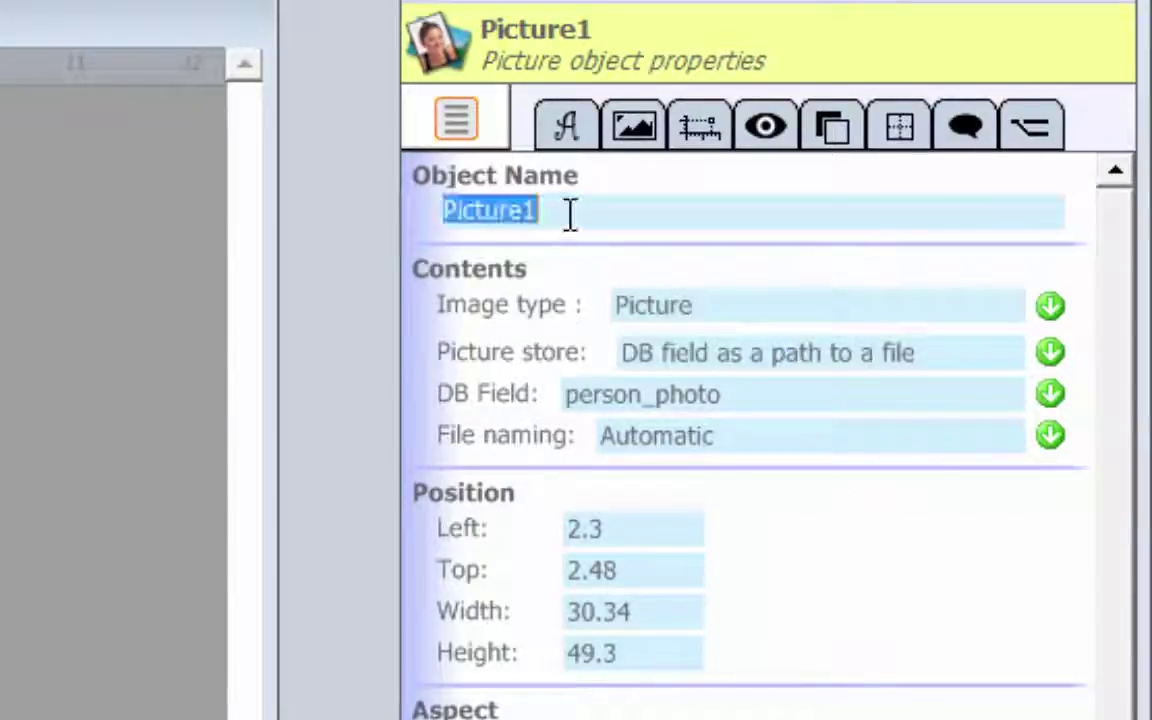
pyautogui.write('personphoto')
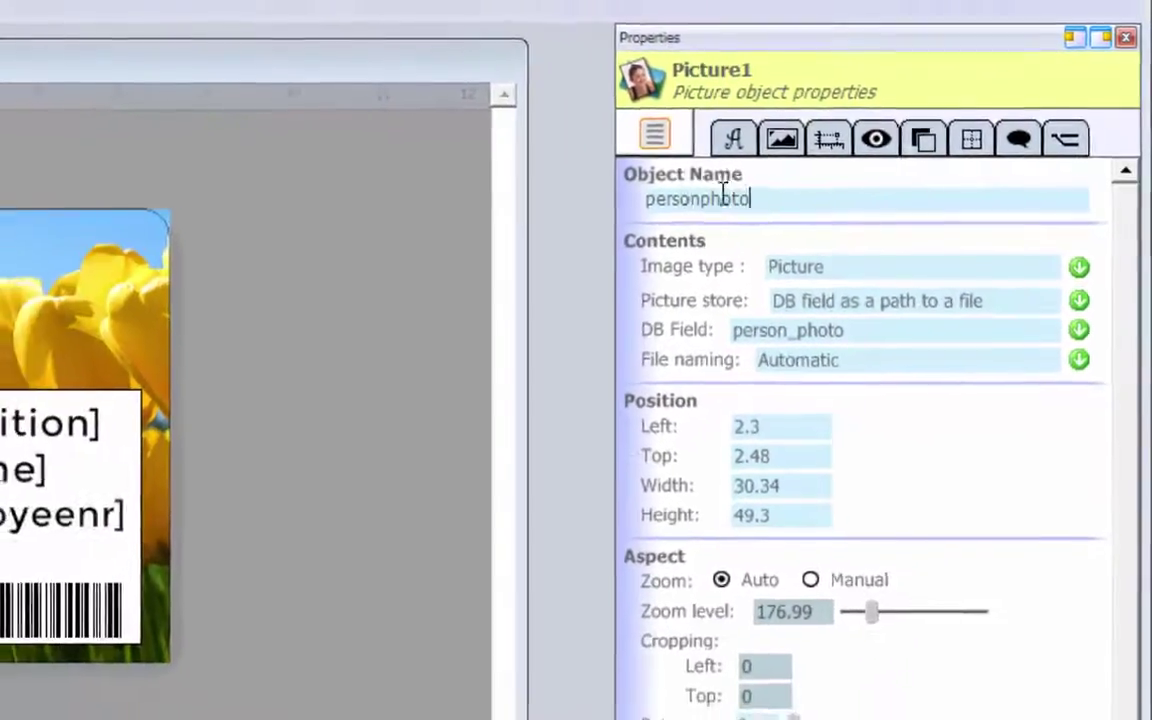
pyautogui.press('Return')
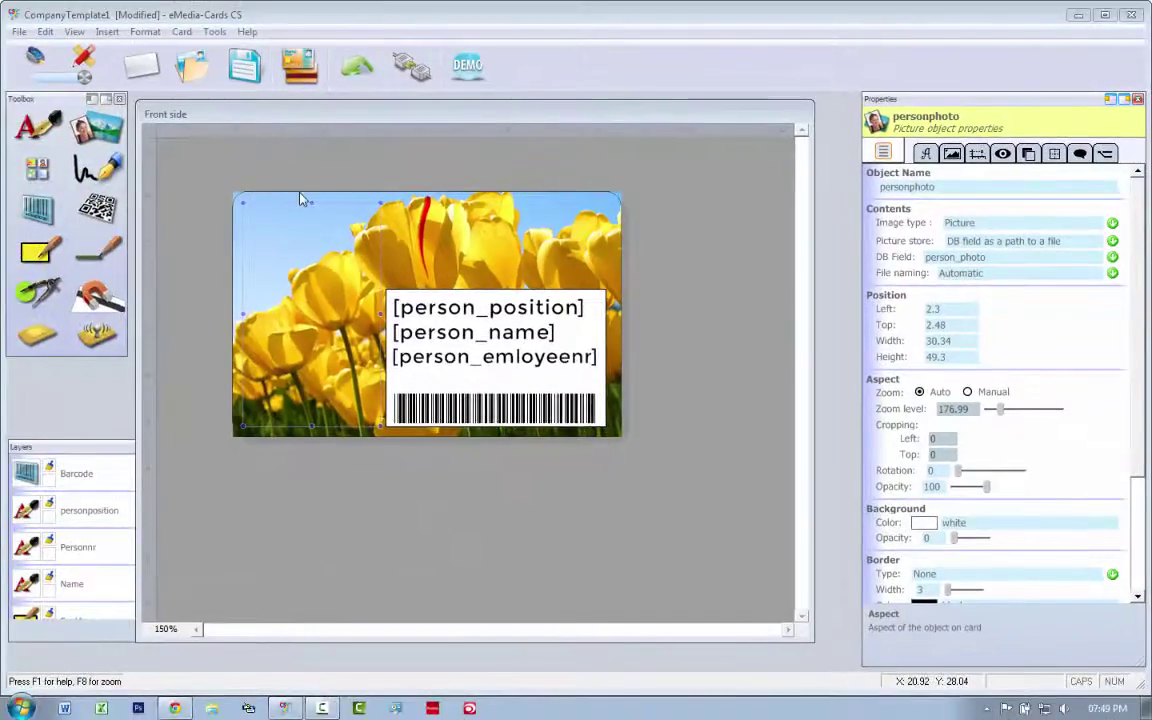
# Save the card template via File > Save and switch to data-entry mode.
pyautogui.click(20, 31)
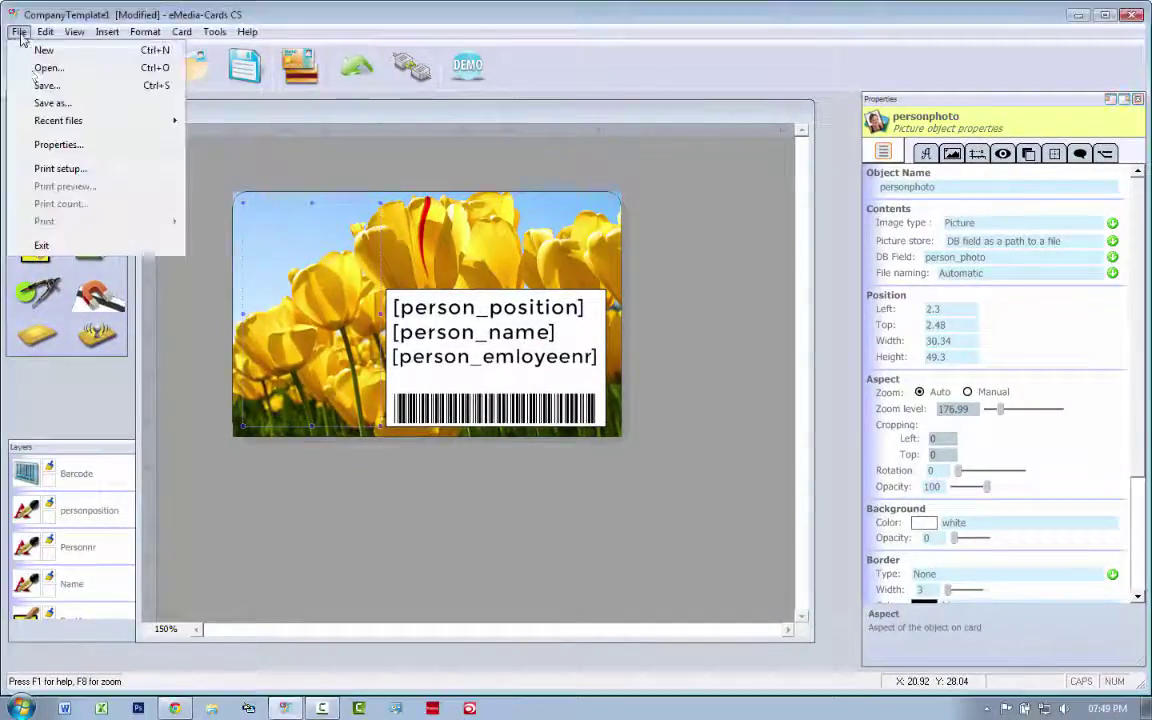
pyautogui.click(39, 85)
pyautogui.click(35, 62)
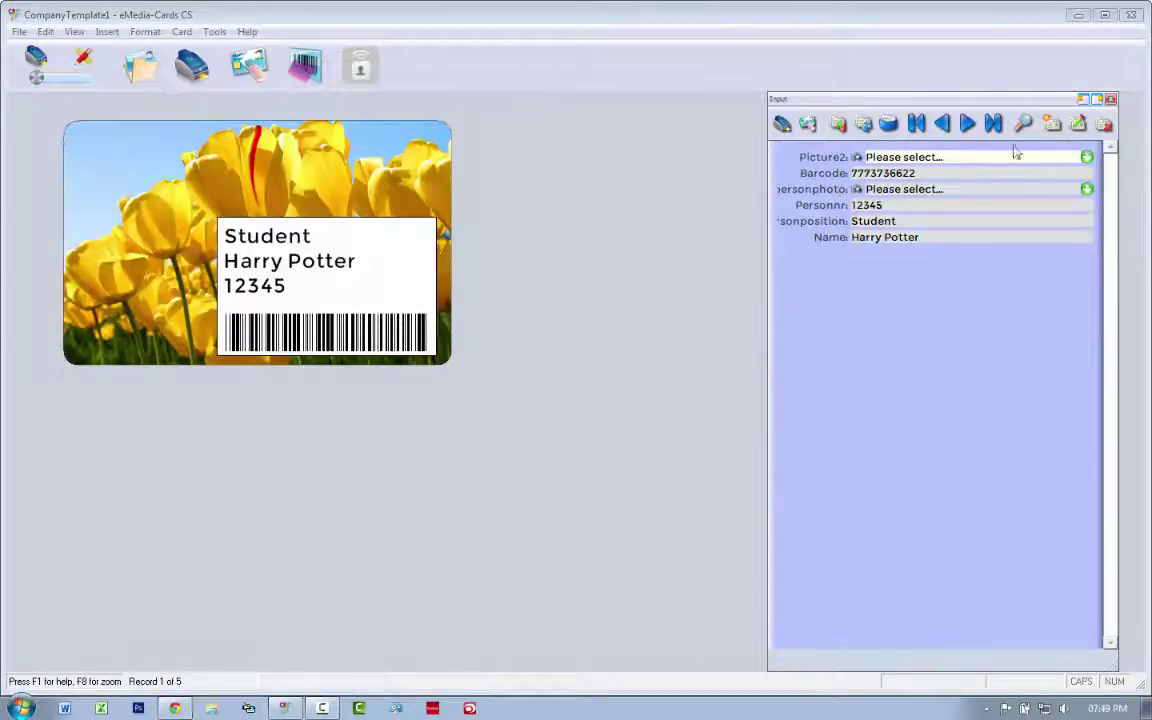
# Step through all five records, return to record 1, then advance one record.
pyautogui.click(967, 124)
pyautogui.click(967, 124)
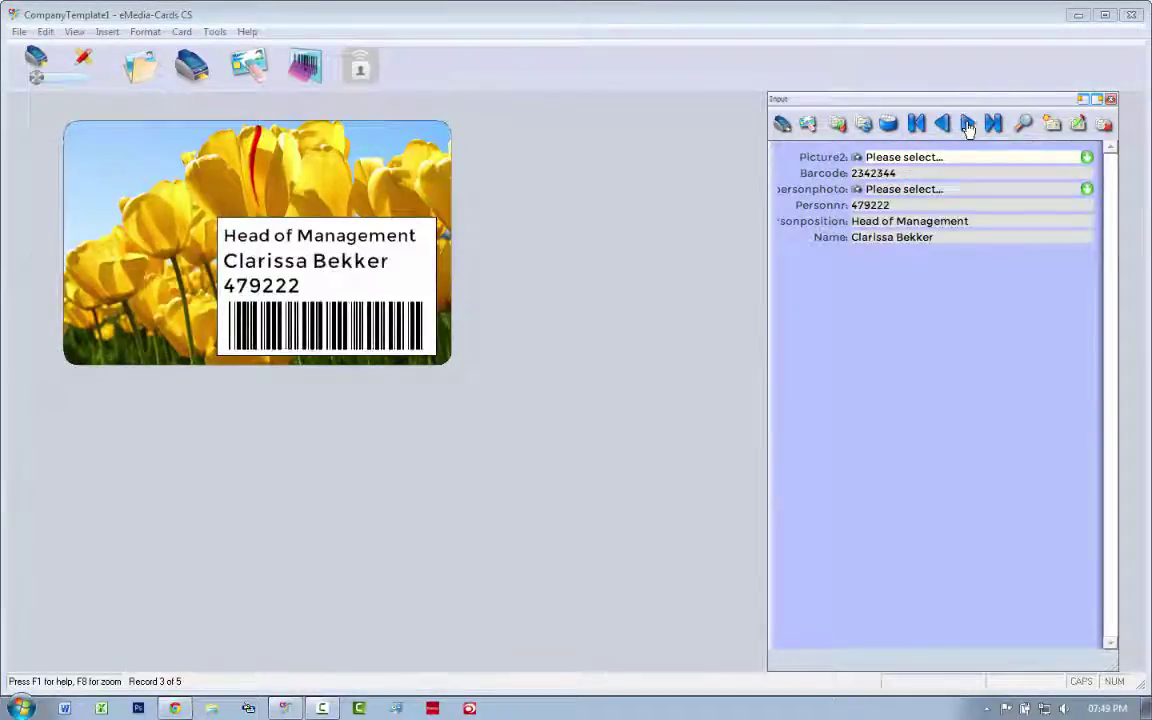
pyautogui.click(967, 124)
pyautogui.click(967, 124)
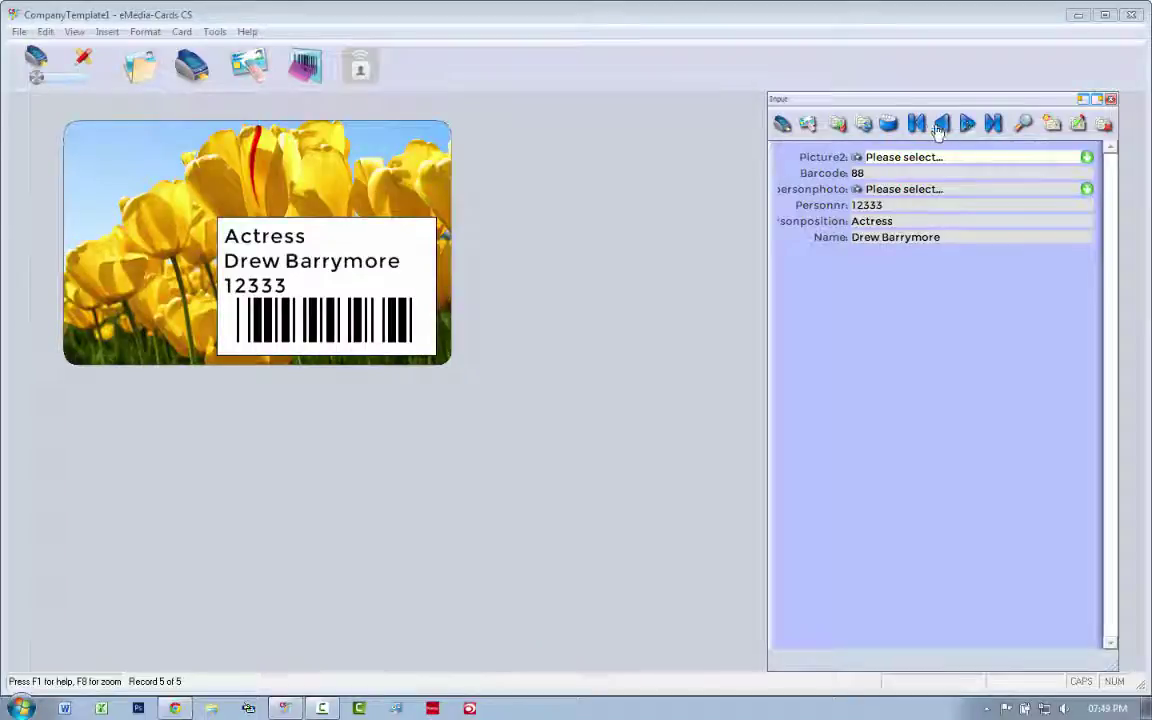
pyautogui.click(916, 124)
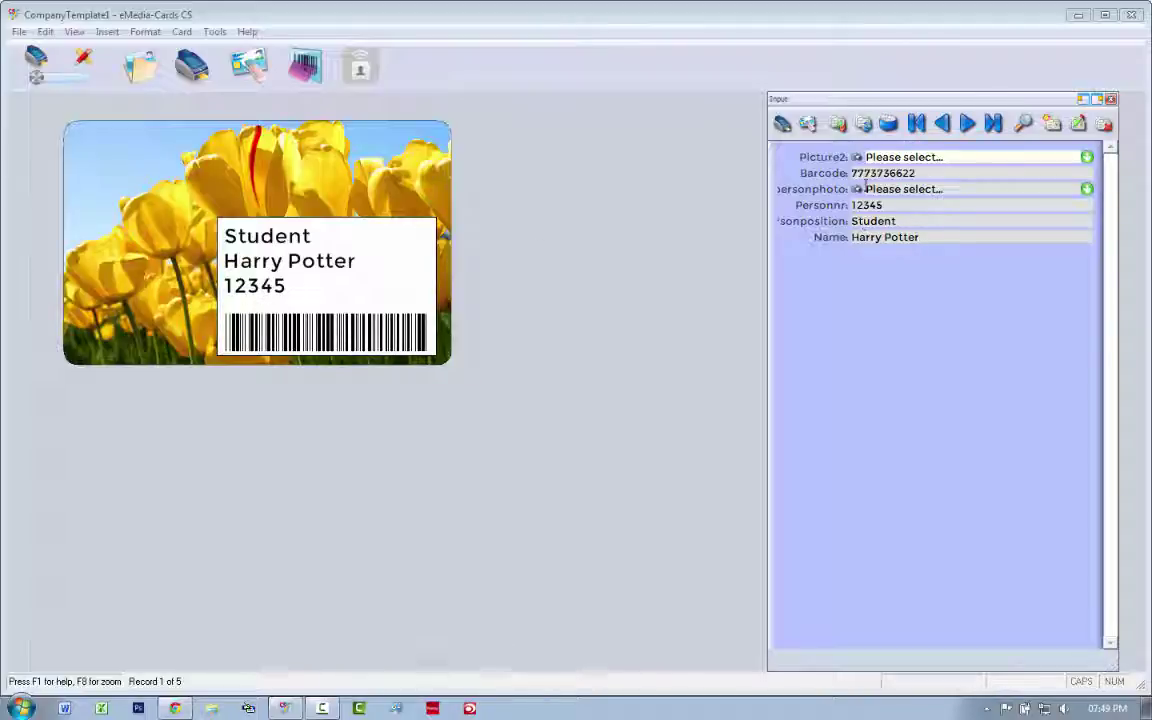
pyautogui.click(970, 130)
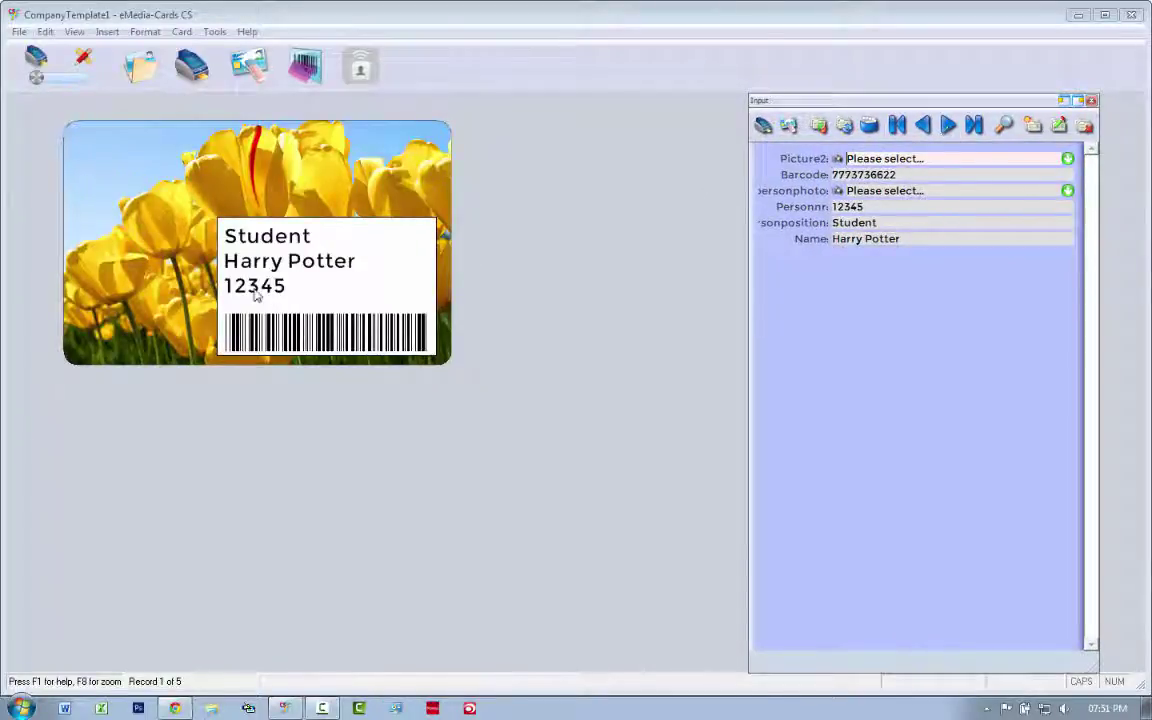
# Take a webcam picture for the Student record's personphoto field and save the record.
pyautogui.click(1056, 127)
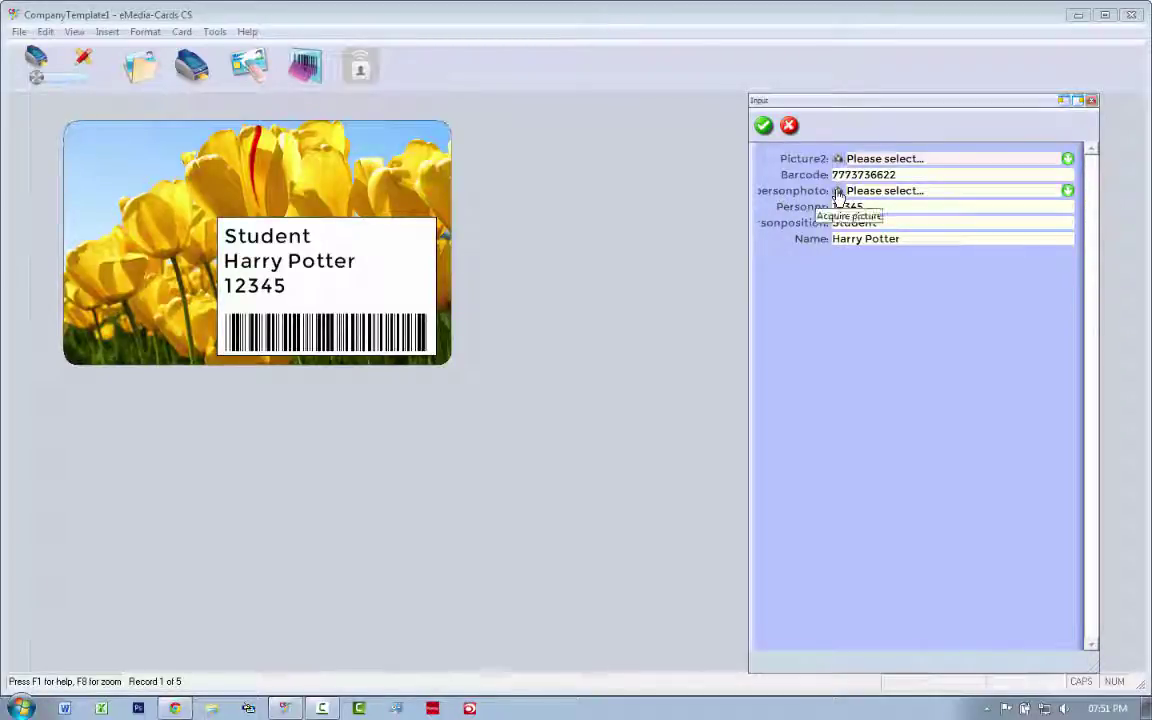
pyautogui.click(838, 192)
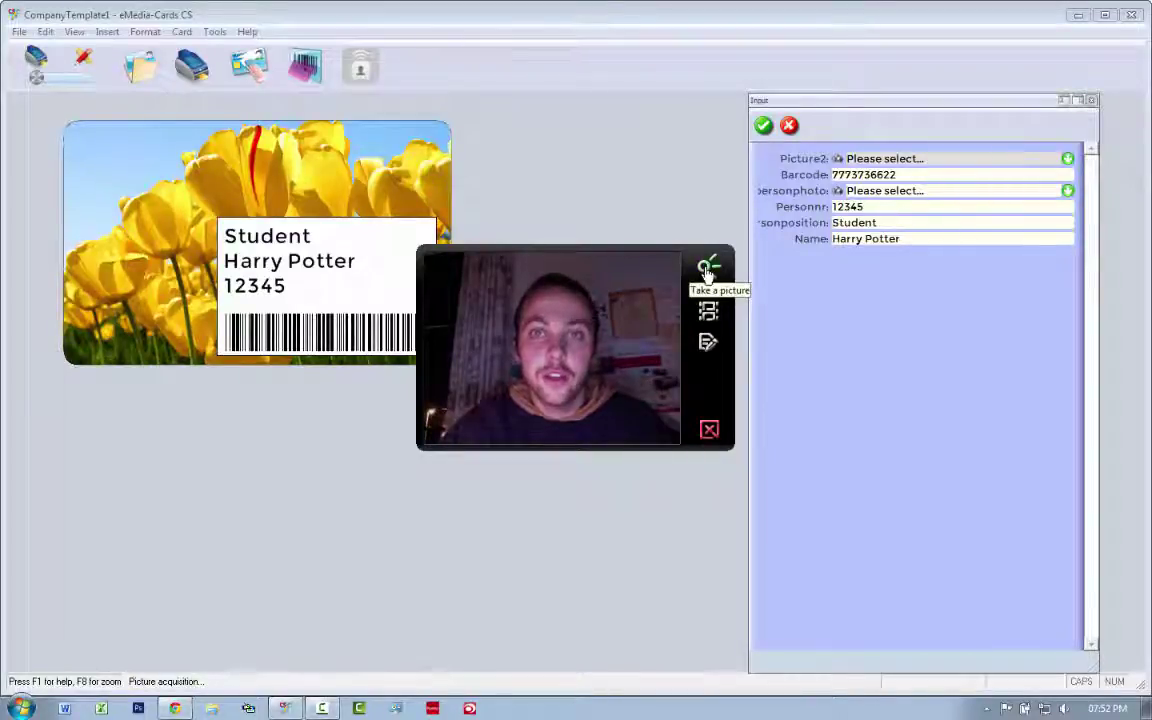
pyautogui.click(706, 270)
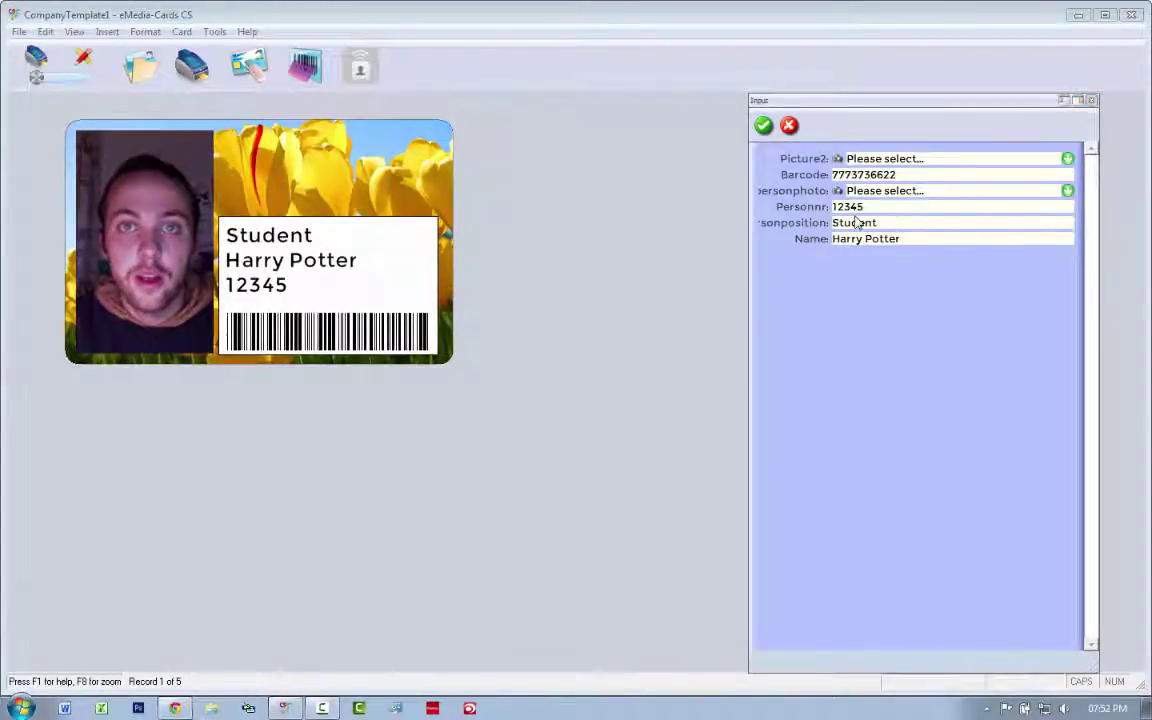
pyautogui.click(764, 127)
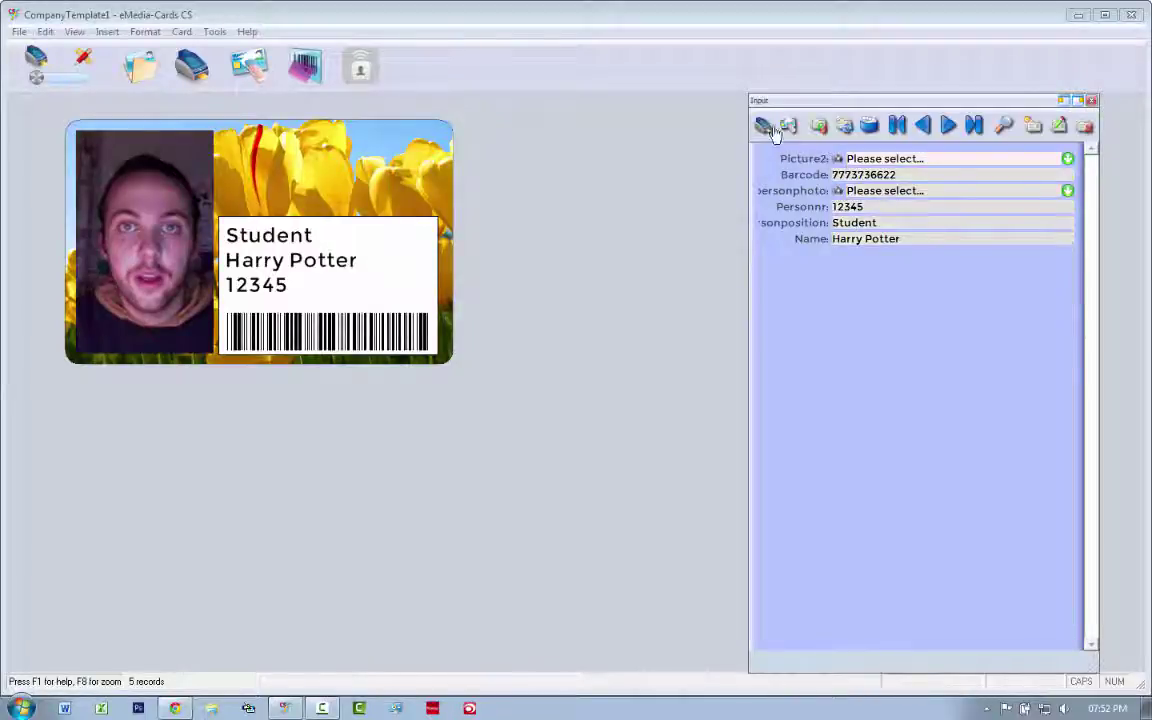
# Browse forward and back through the records to the CEO card.
pyautogui.click(948, 127)
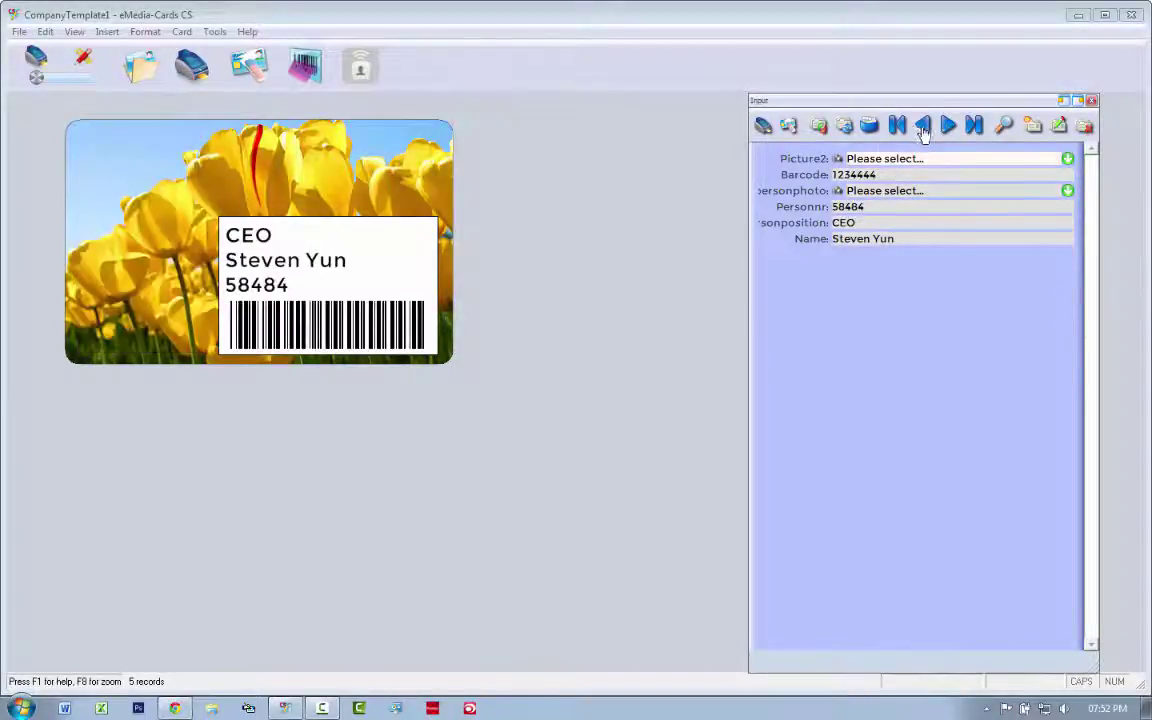
pyautogui.click(923, 127)
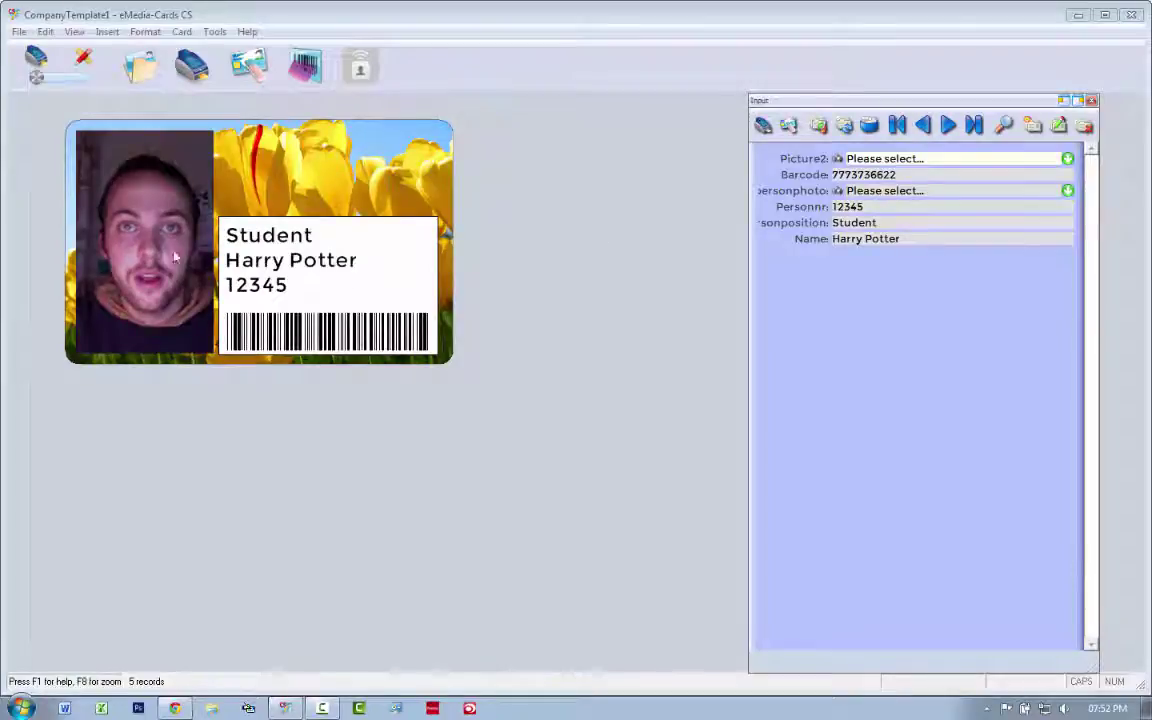
pyautogui.click(948, 125)
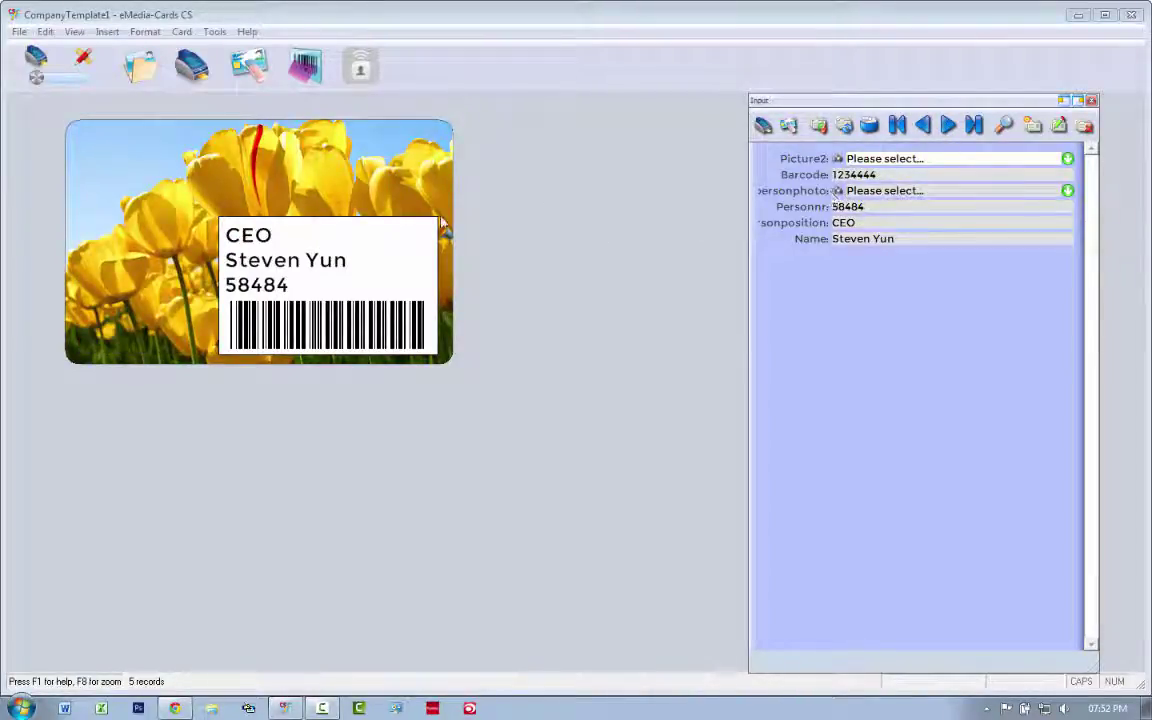
# In Tools > Options, try the folder supervision and TWain acquisition methods.
pyautogui.click(214, 32)
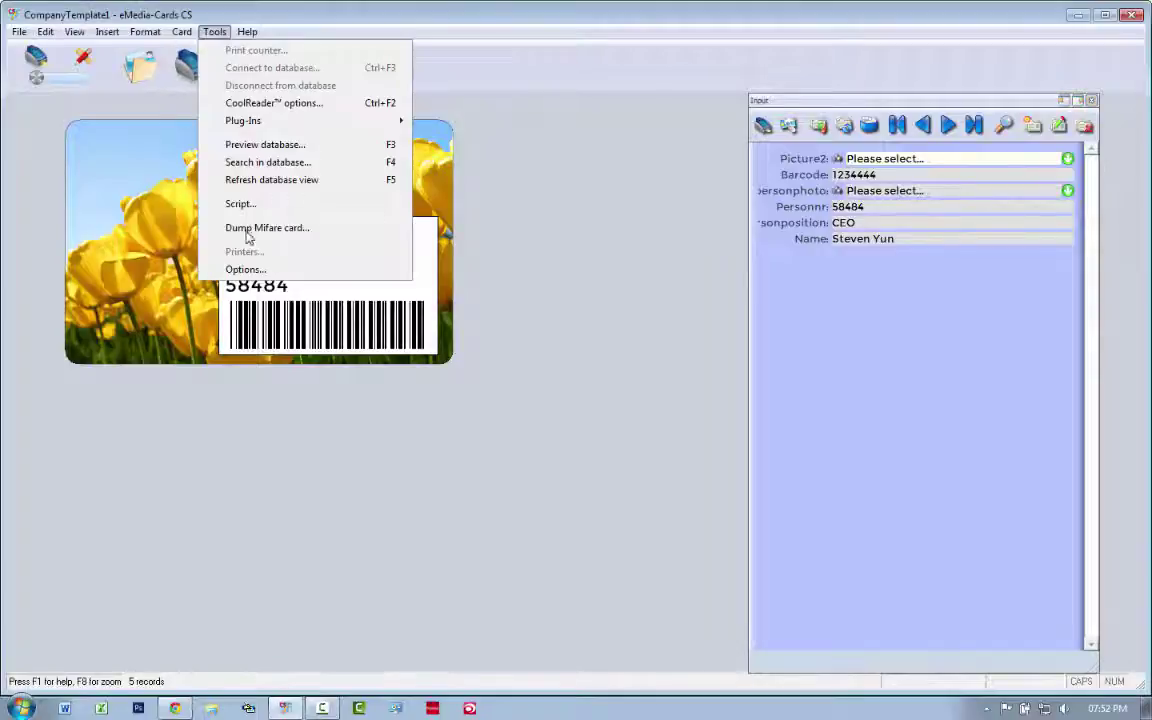
pyautogui.click(240, 269)
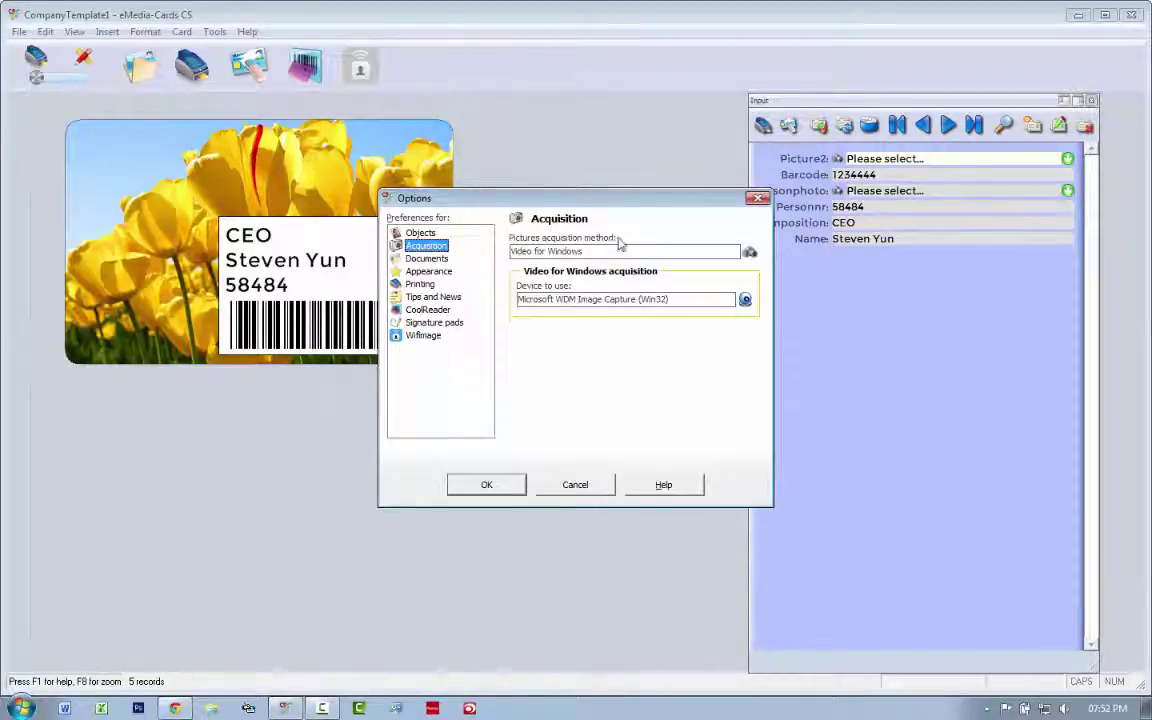
pyautogui.click(749, 252)
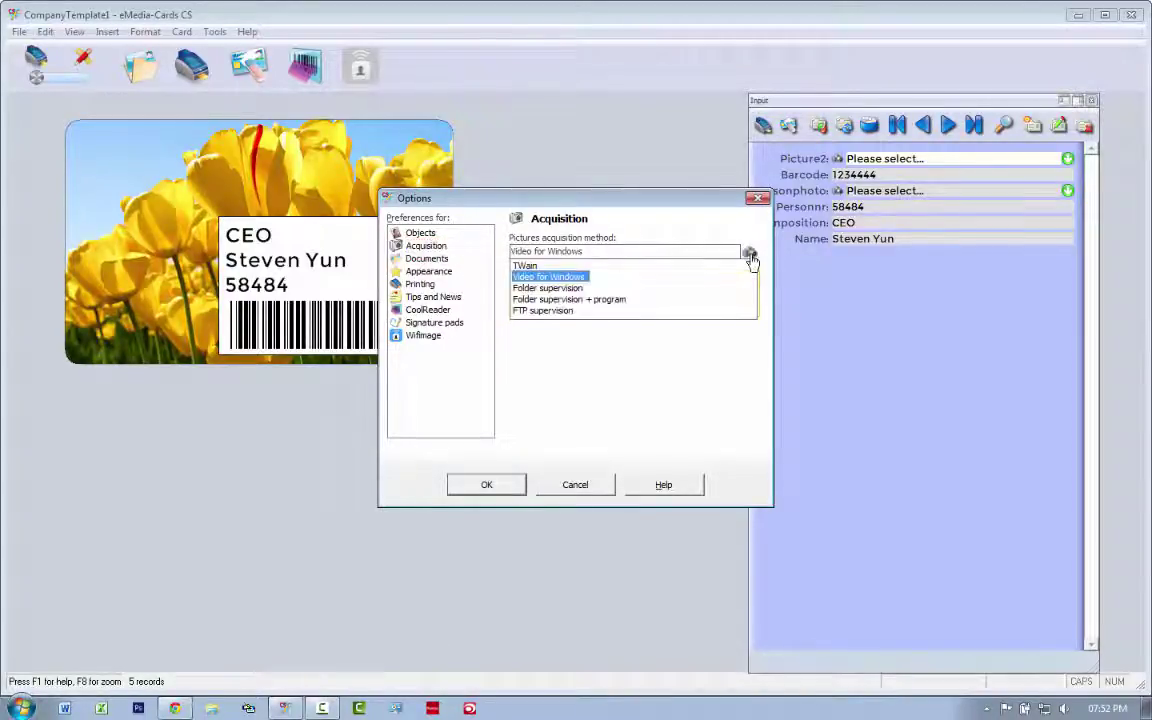
pyautogui.click(545, 290)
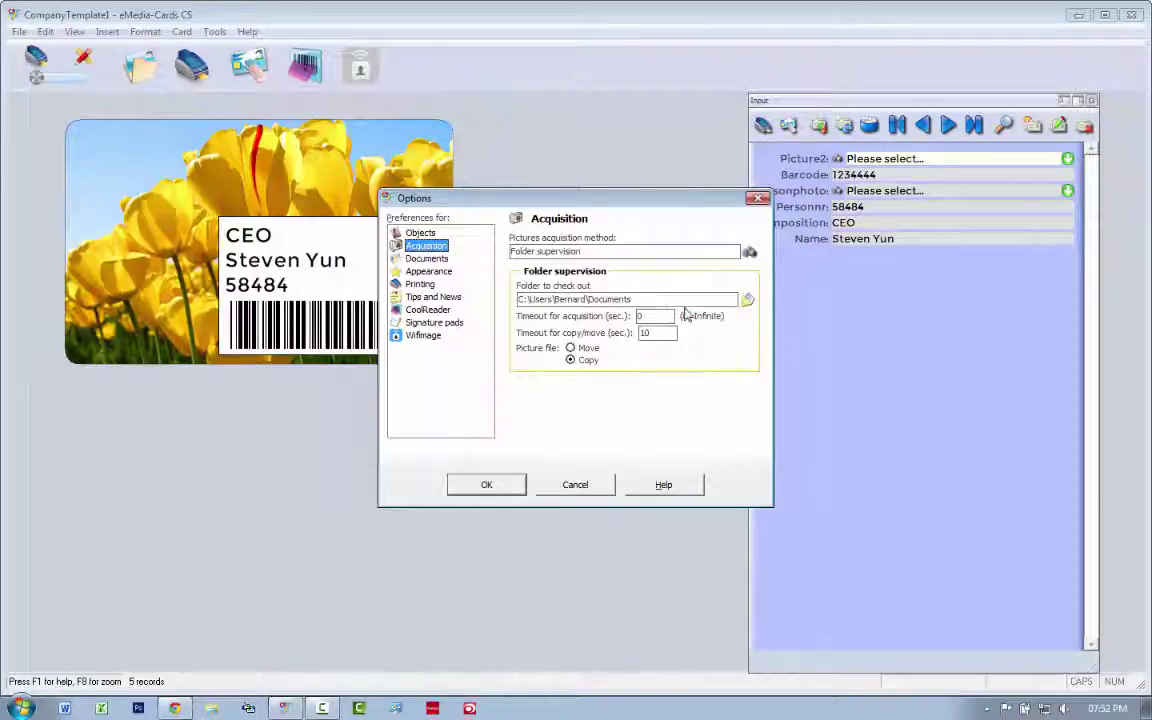
pyautogui.click(676, 250)
pyautogui.click(520, 261)
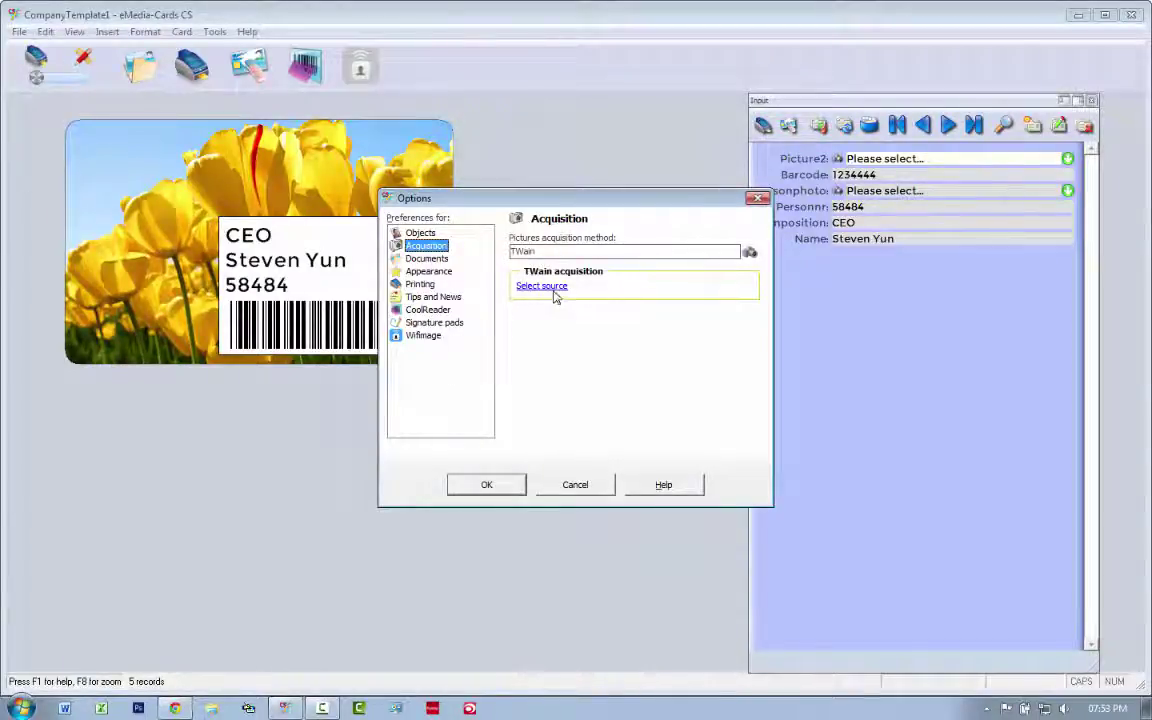
pyautogui.click(552, 289)
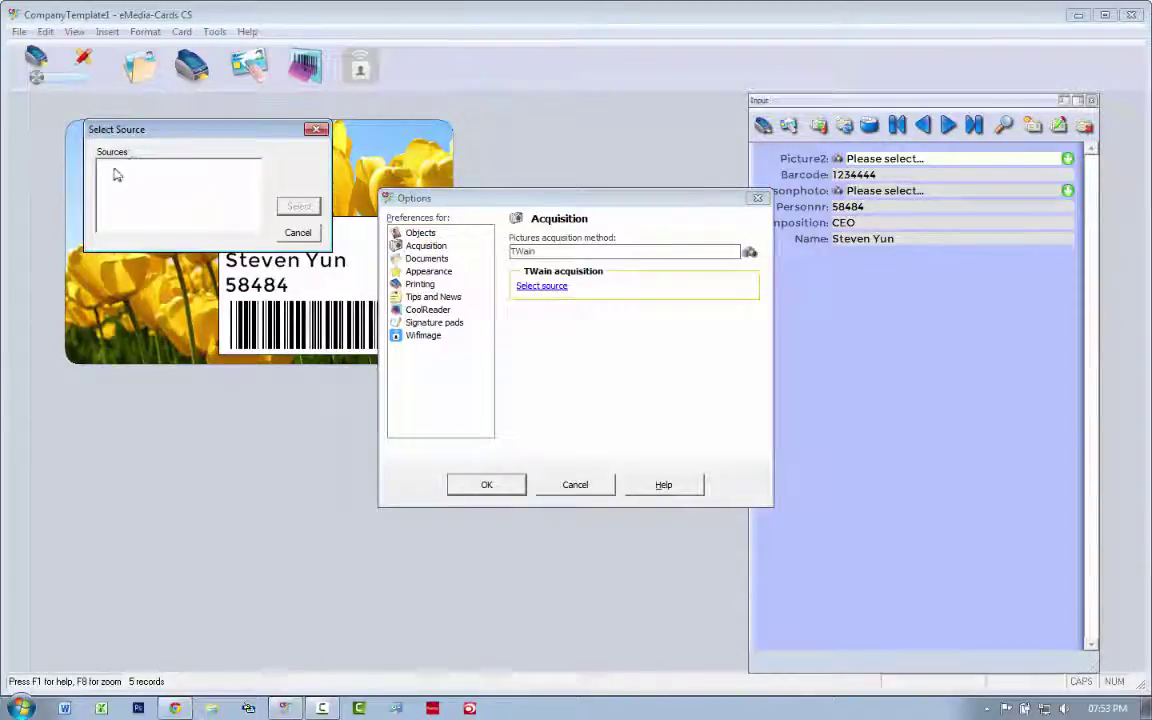
pyautogui.click(297, 232)
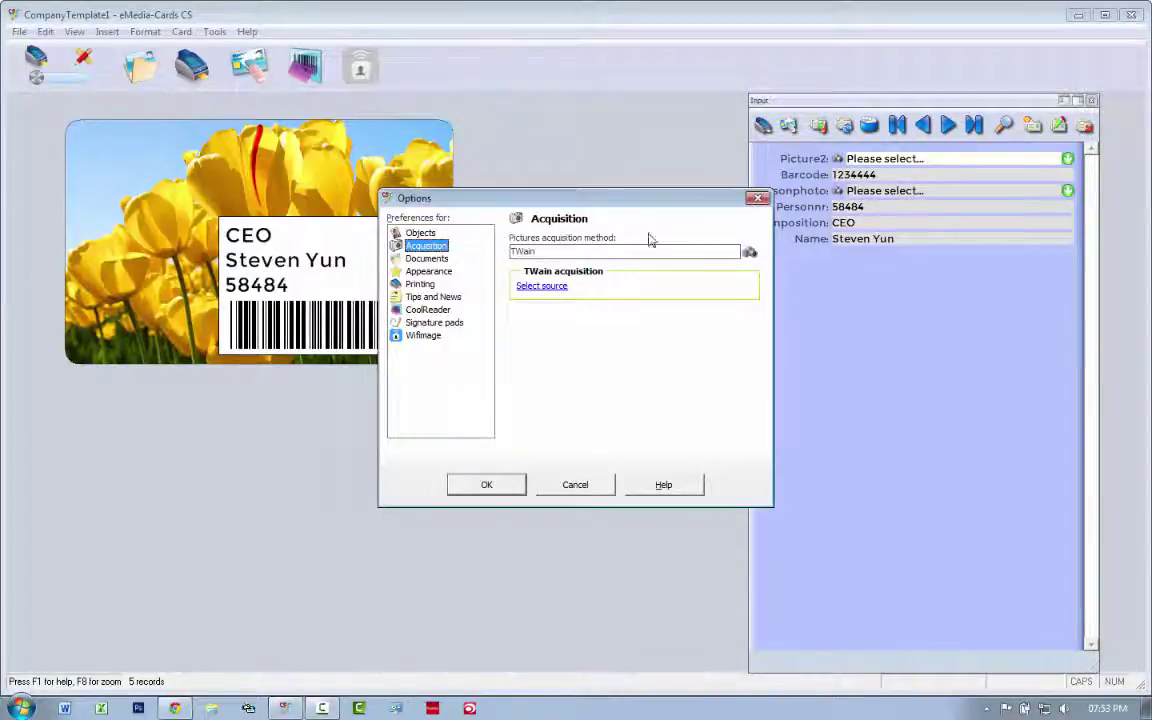
# Set acquisition to Video for Windows with Microsoft WDM Image Capture (Win32) and confirm.
pyautogui.click(749, 252)
pyautogui.click(549, 277)
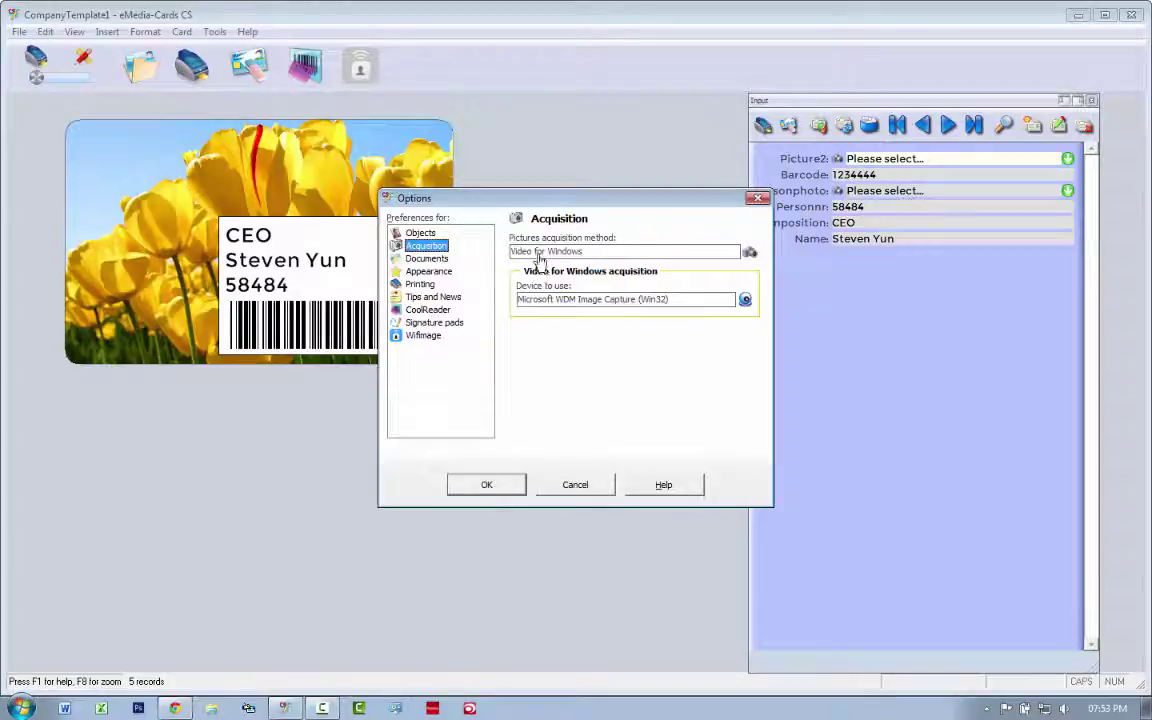
pyautogui.click(747, 299)
pyautogui.click(549, 314)
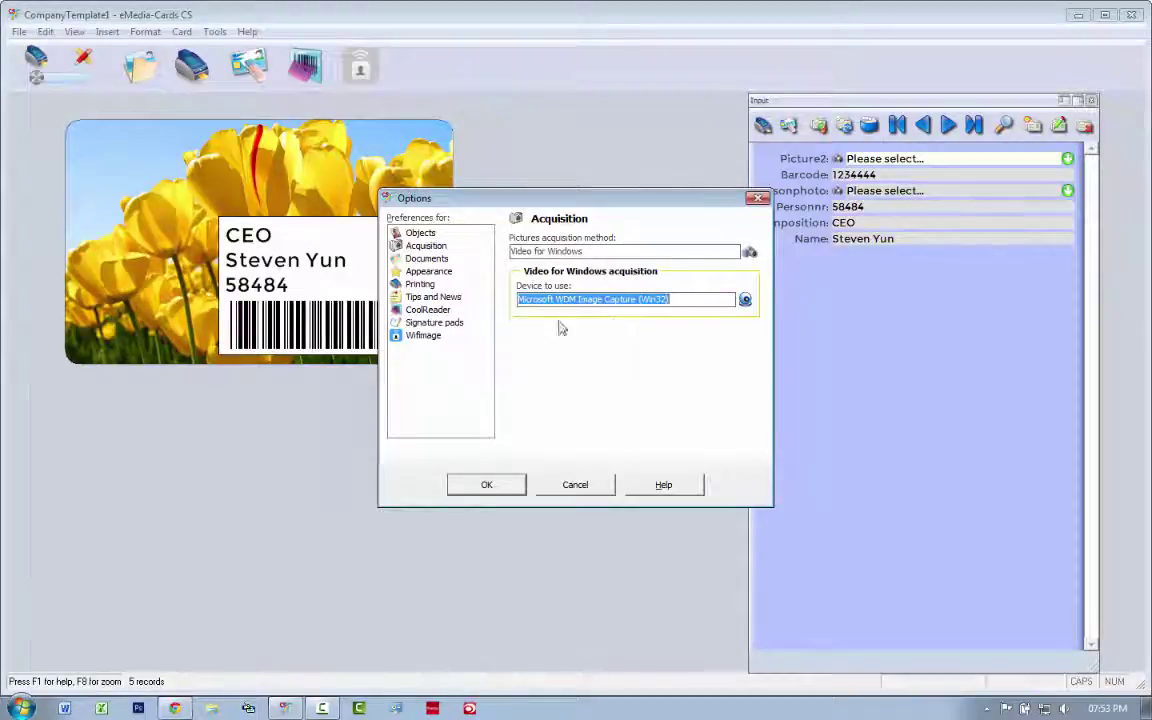
pyautogui.click(488, 485)
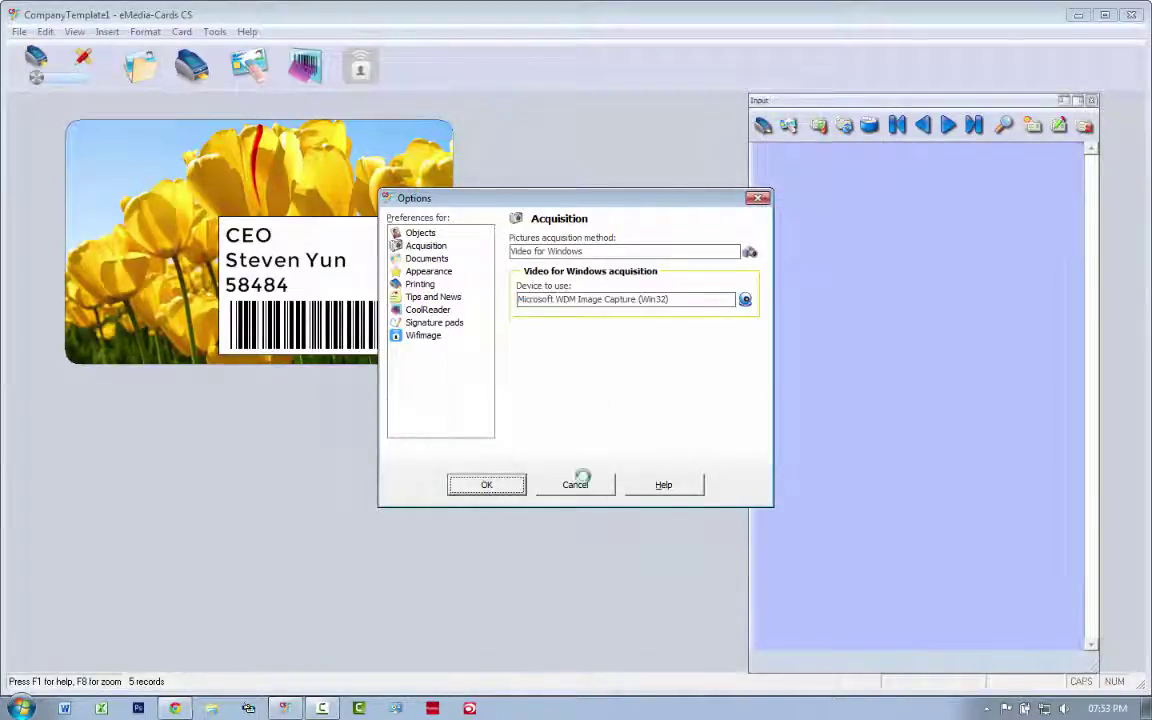
# Take a webcam photo for the CEO record and save it.
pyautogui.click(1059, 127)
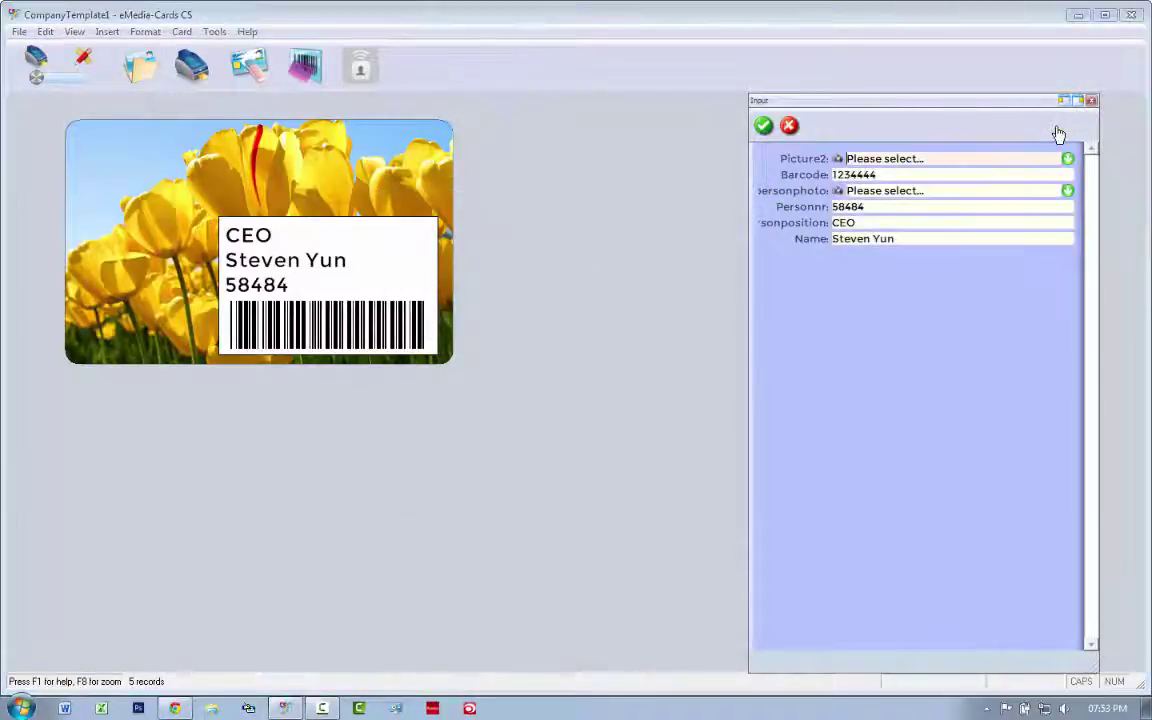
pyautogui.click(838, 191)
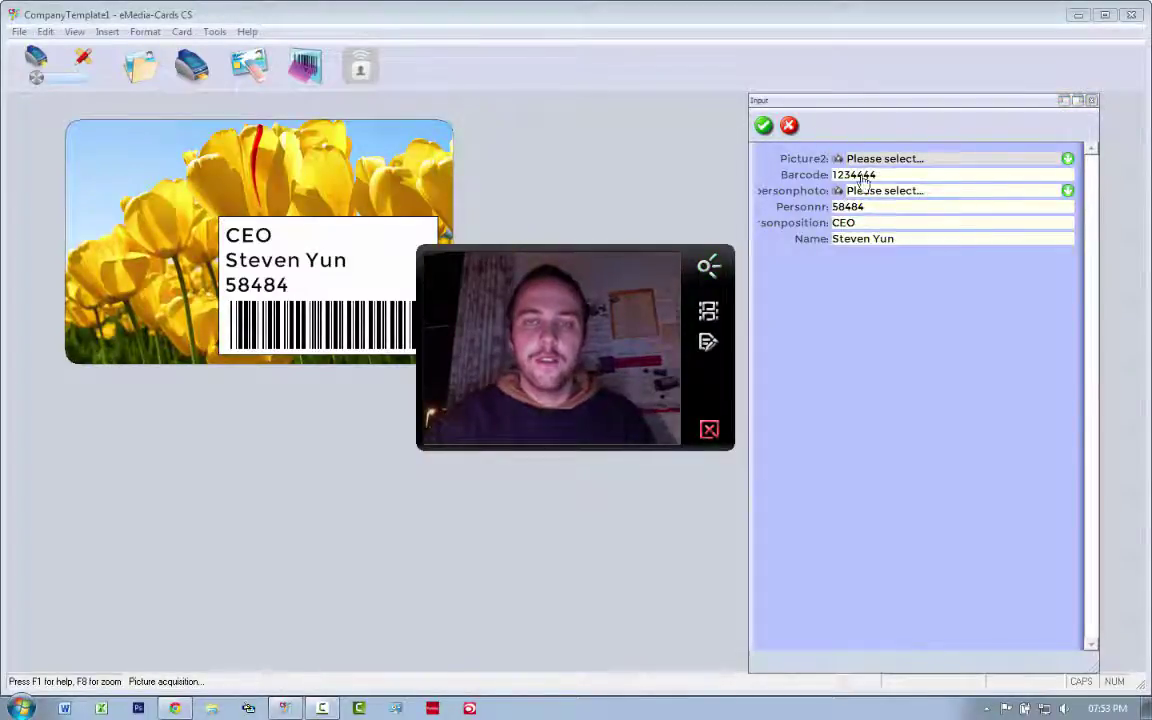
pyautogui.click(707, 272)
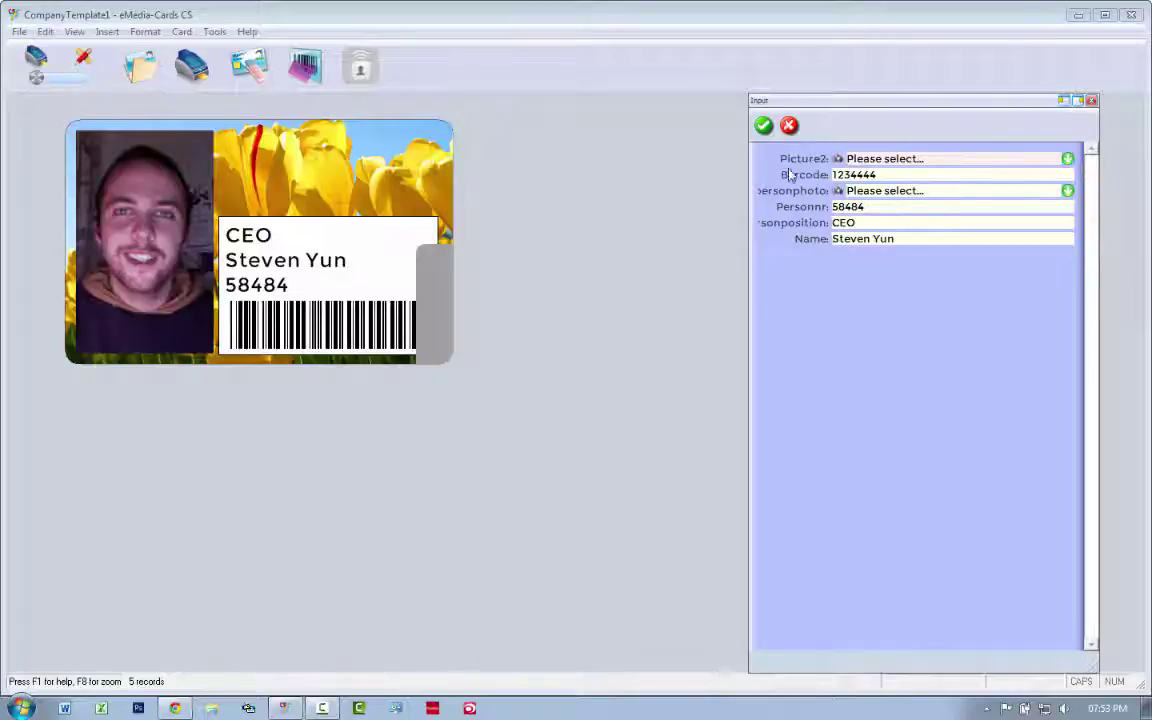
pyautogui.click(764, 128)
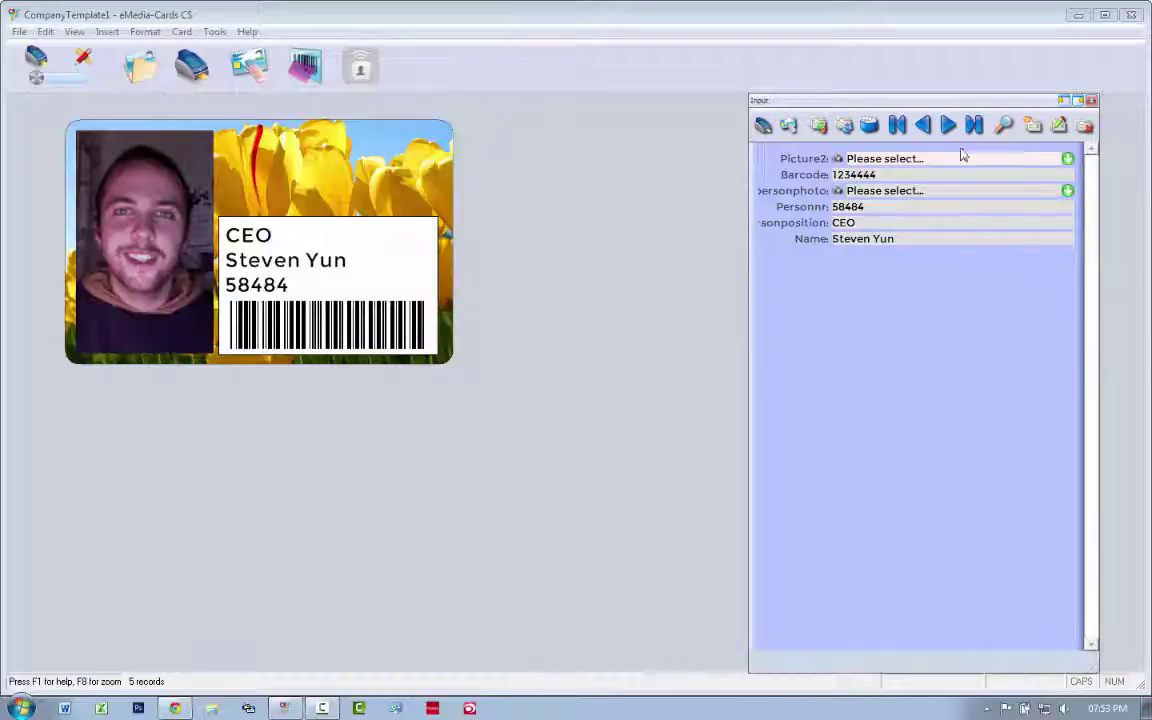
# Step through the records until the Actress card, record 2 of 5, shows.
pyautogui.click(947, 132)
pyautogui.click(924, 134)
pyautogui.click(922, 126)
pyautogui.click(949, 125)
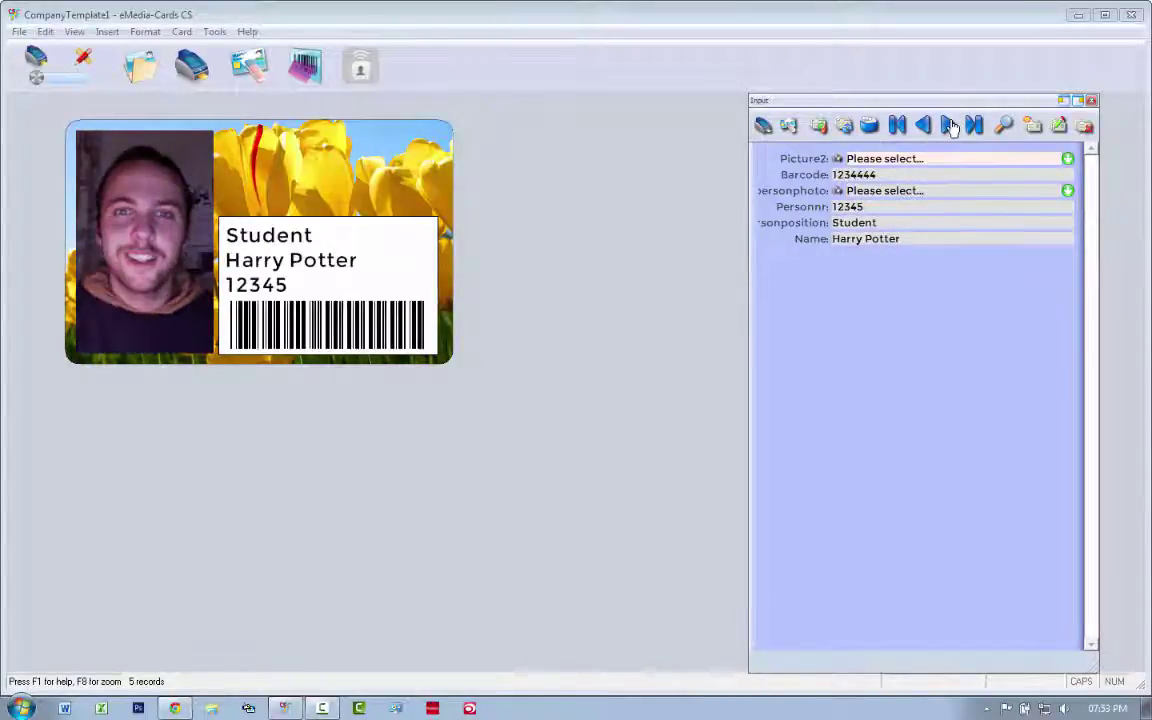
pyautogui.click(949, 125)
pyautogui.click(949, 125)
pyautogui.click(949, 126)
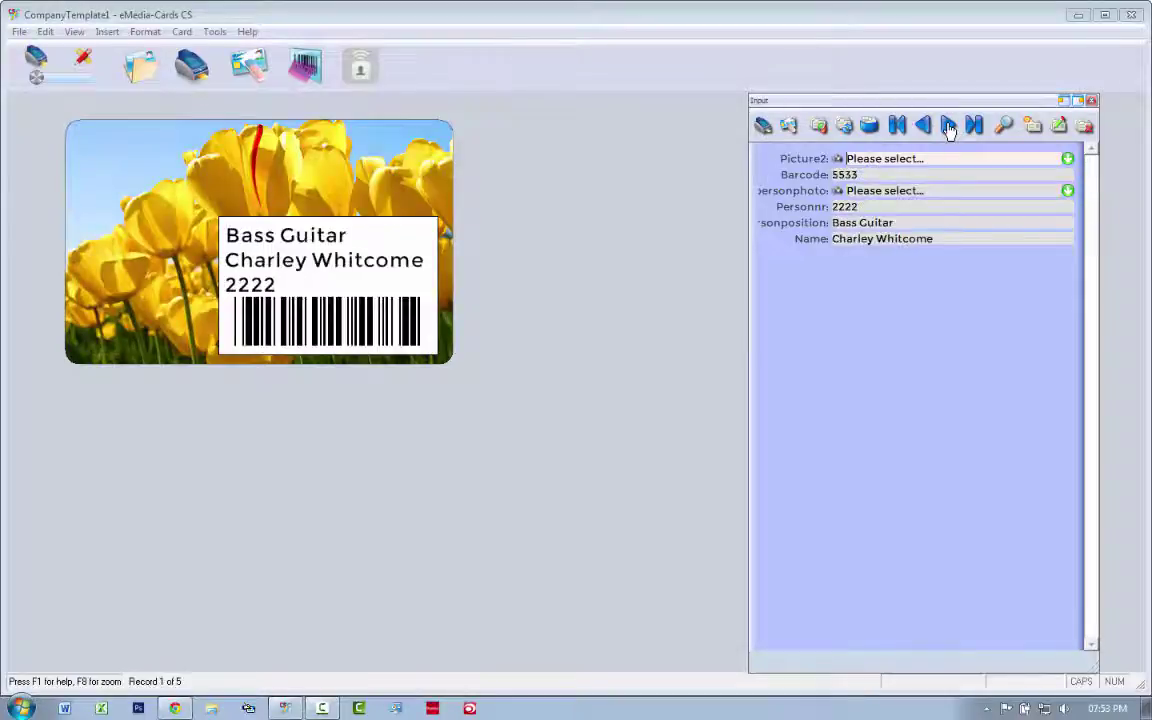
pyautogui.click(949, 126)
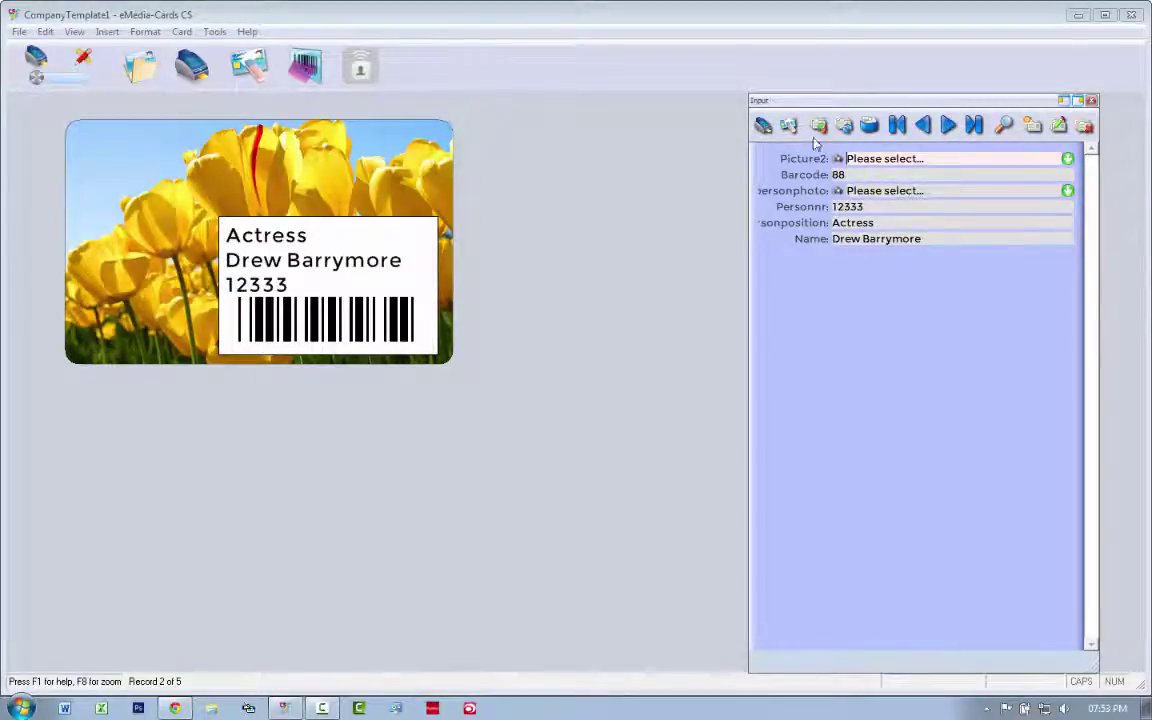
# Save the card template and jump to the first record.
pyautogui.click(18, 32)
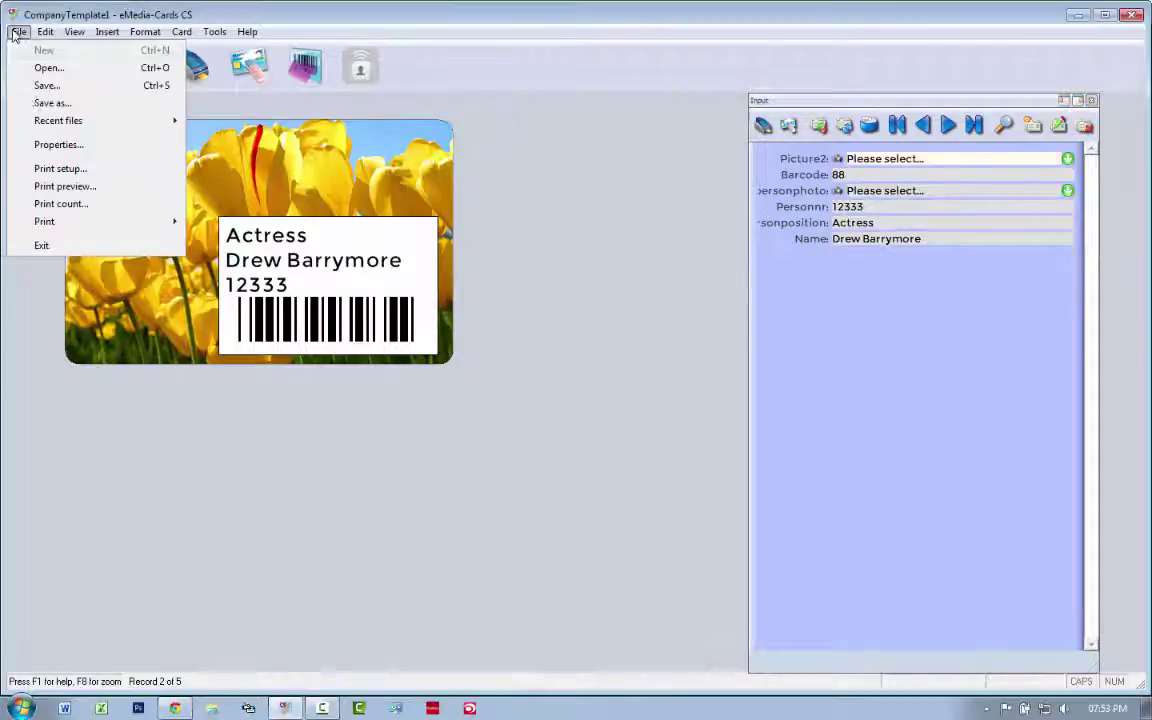
pyautogui.click(46, 85)
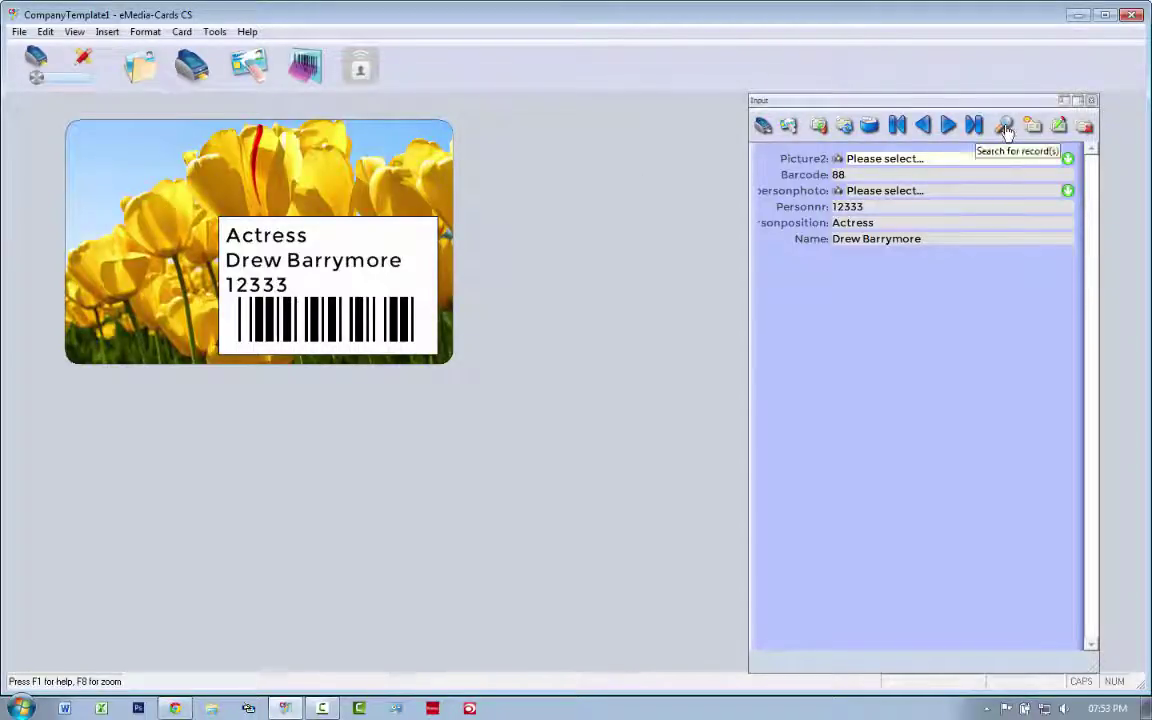
pyautogui.click(922, 127)
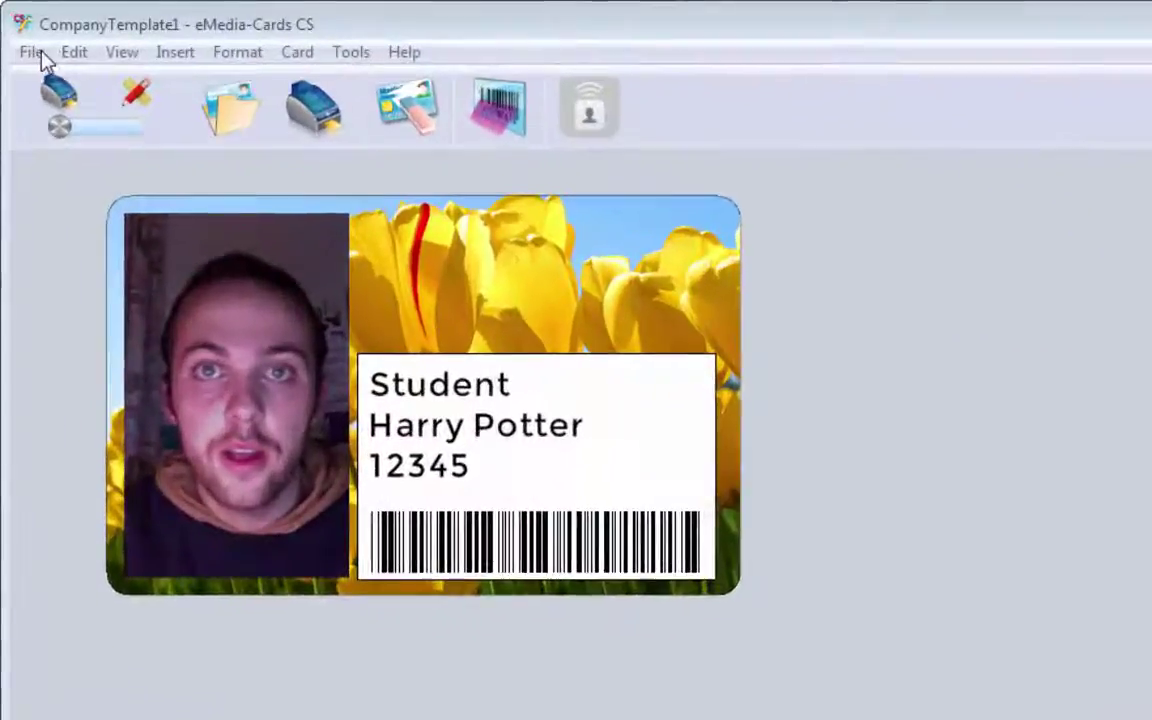
# Limit the database search to records 2 through 5, then save the template again.
pyautogui.click(19, 31)
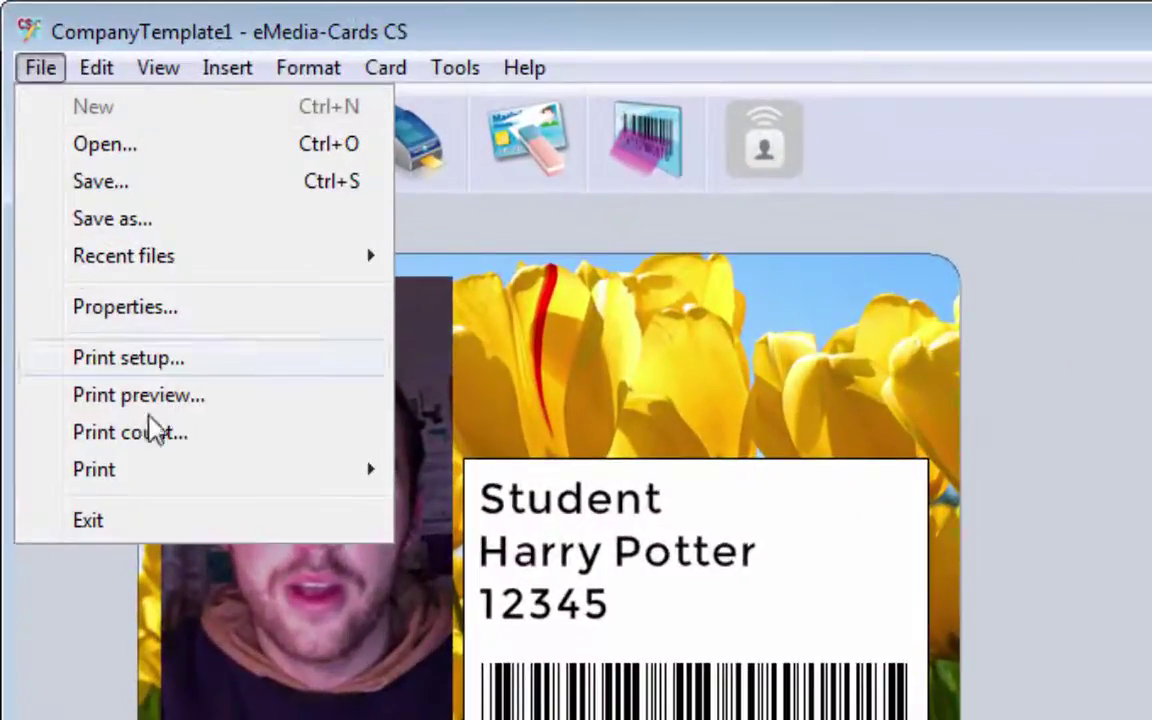
pyautogui.moveTo(152, 478)
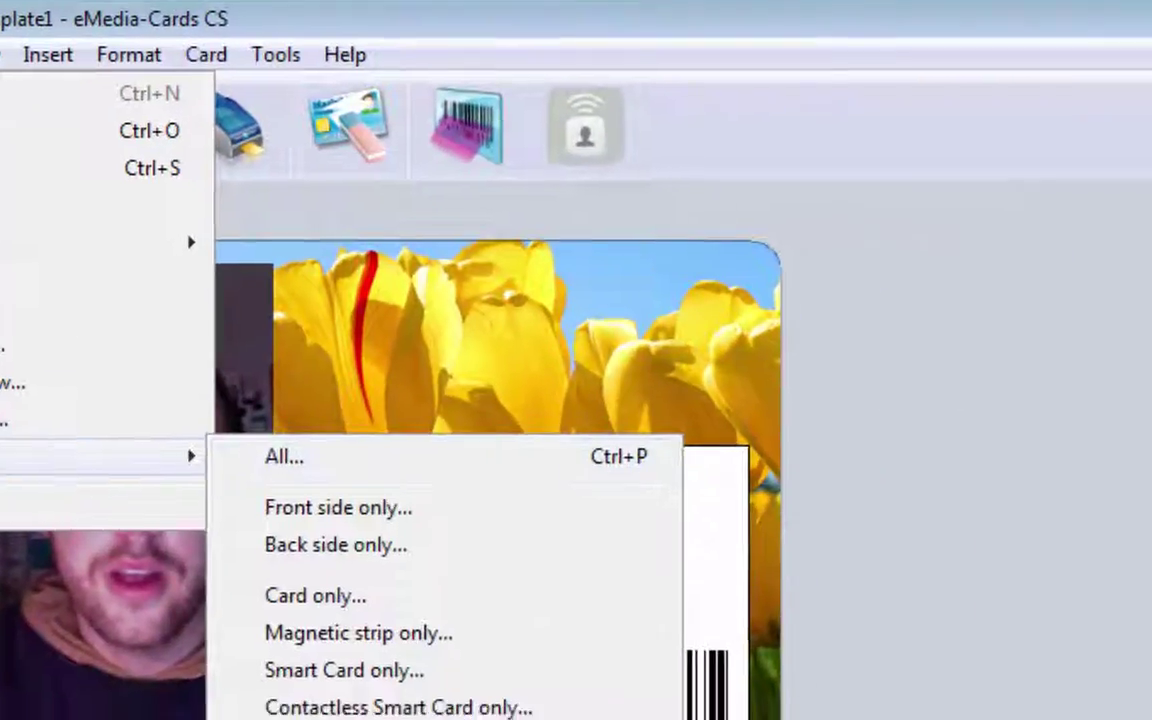
pyautogui.click(489, 483)
pyautogui.click(772, 170)
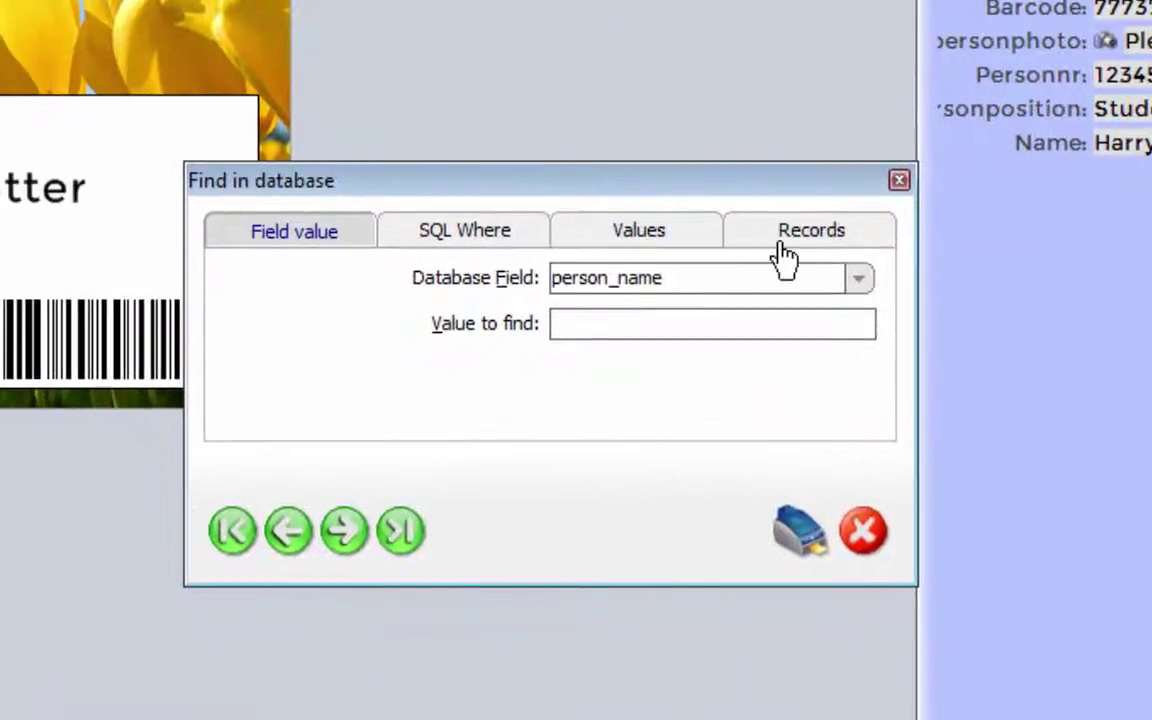
pyautogui.click(553, 326)
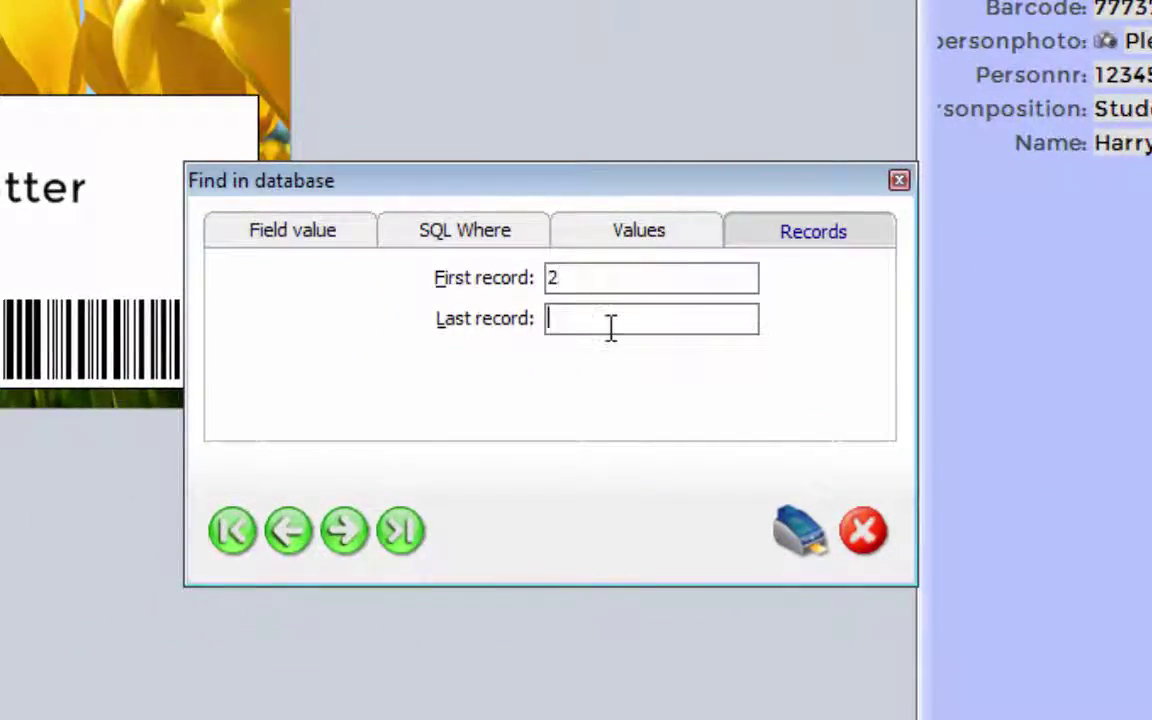
pyautogui.write('5')
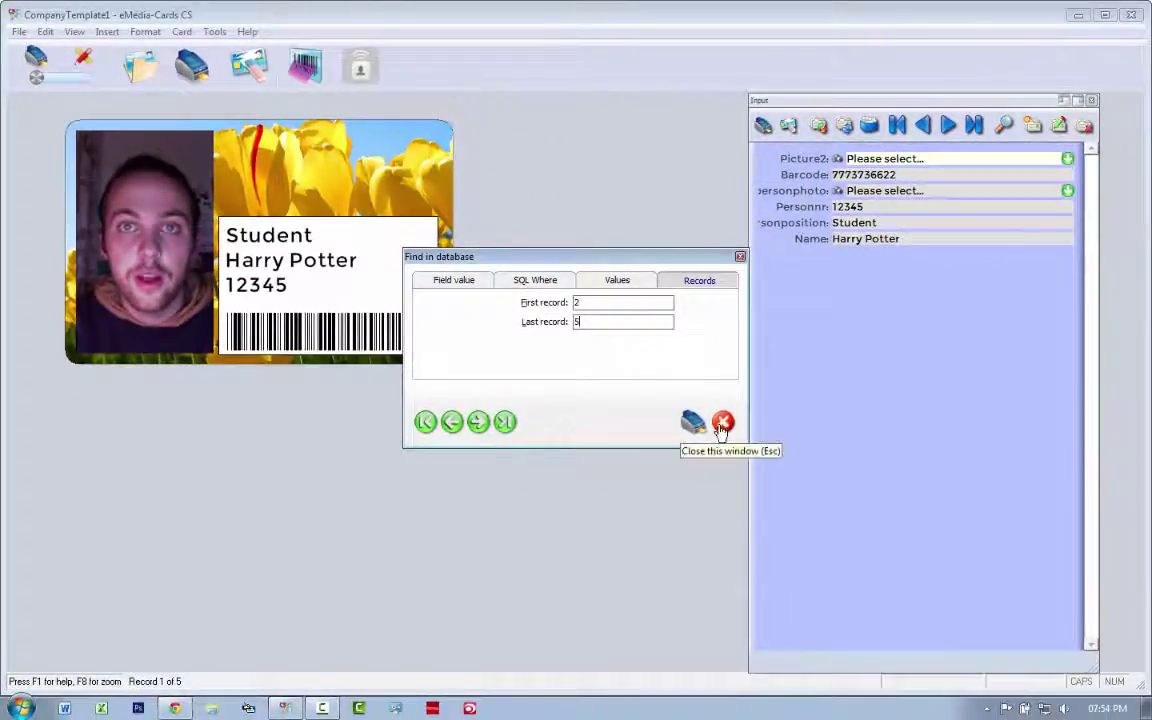
pyautogui.click(722, 424)
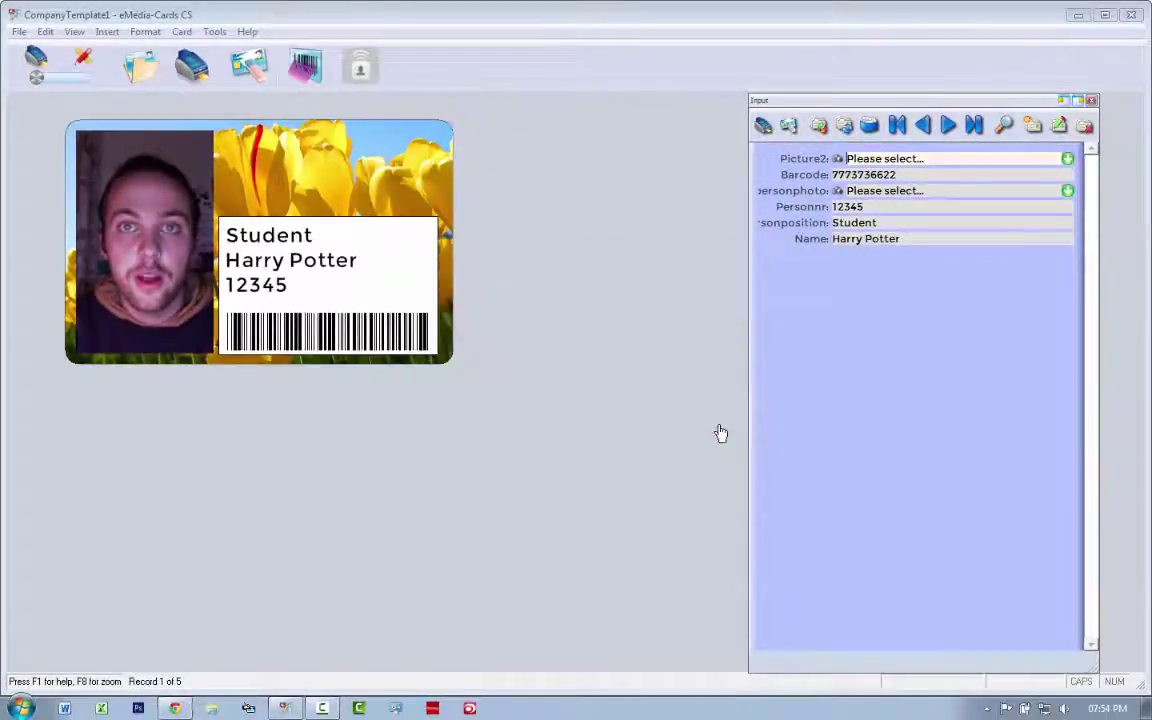
pyautogui.click(15, 31)
pyautogui.click(50, 84)
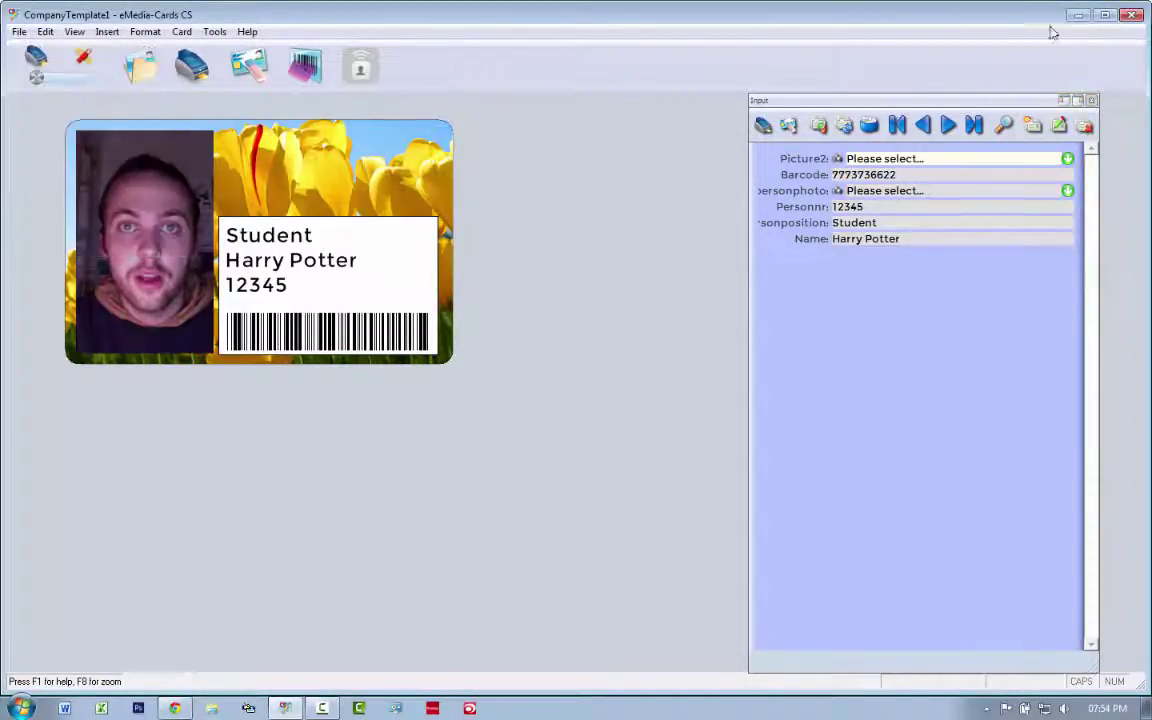
# Close eMedia-Cards CS and open EXAMPLE PROJECT > DATABASES > persondb1 in Excel.
pyautogui.click(1130, 16)
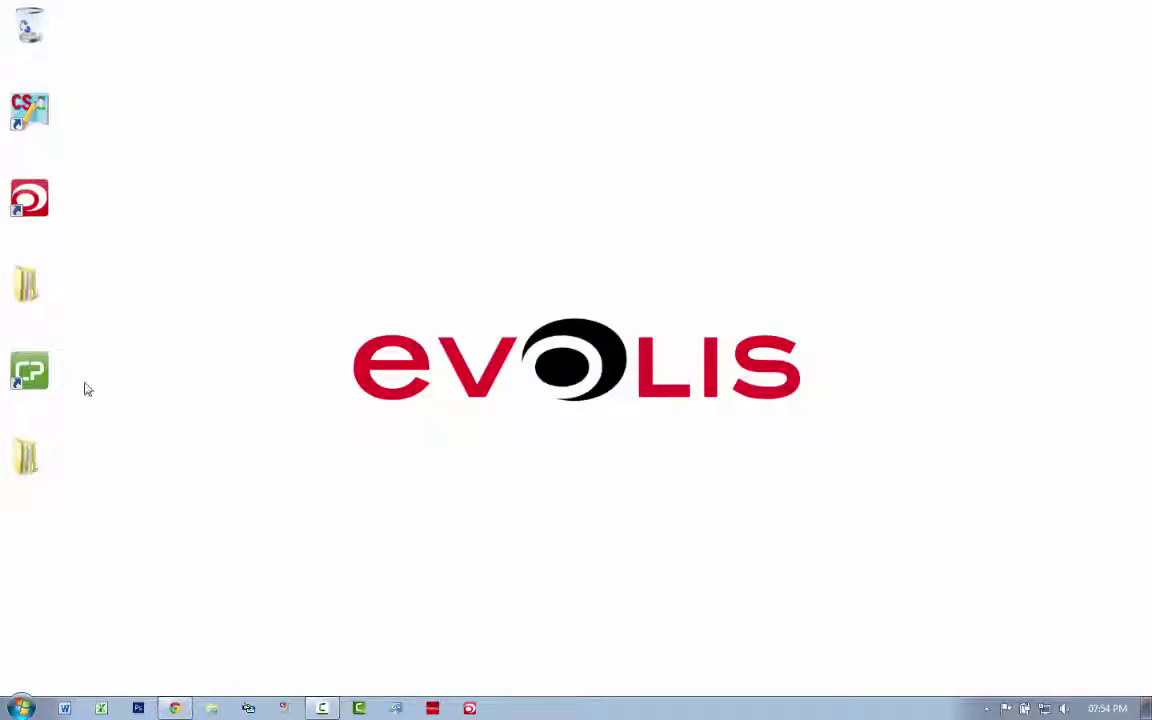
pyautogui.doubleClick(26, 457)
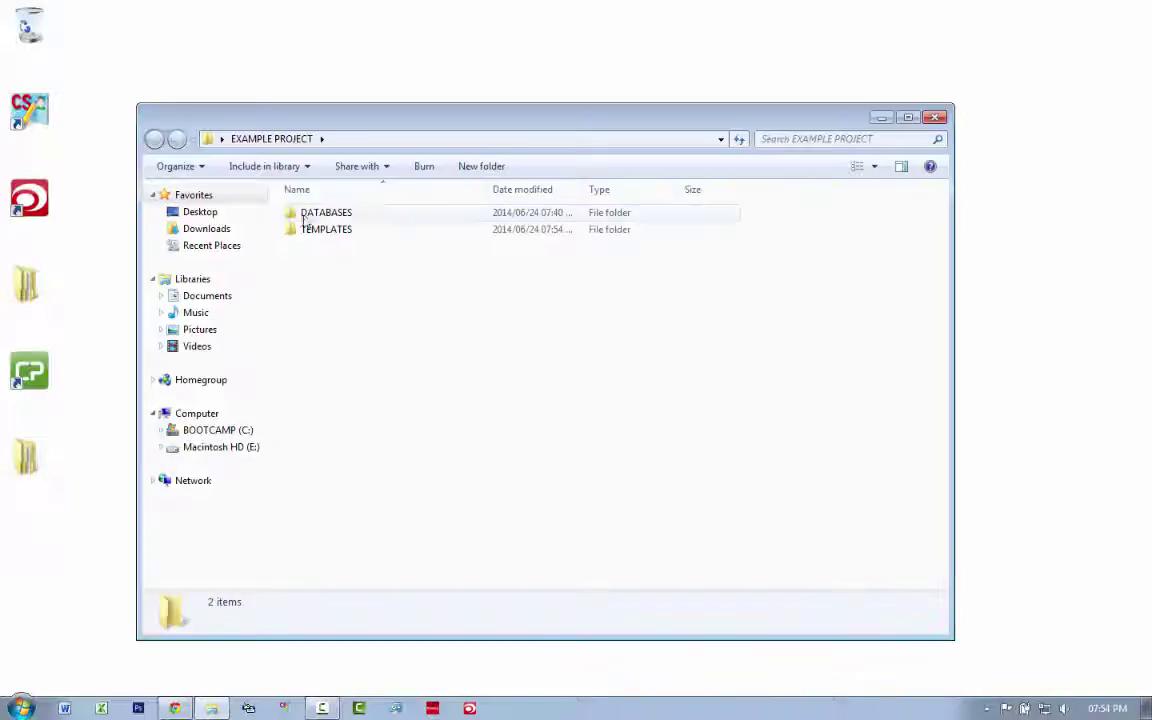
pyautogui.click(325, 214)
pyautogui.doubleClick(325, 214)
pyautogui.doubleClick(323, 214)
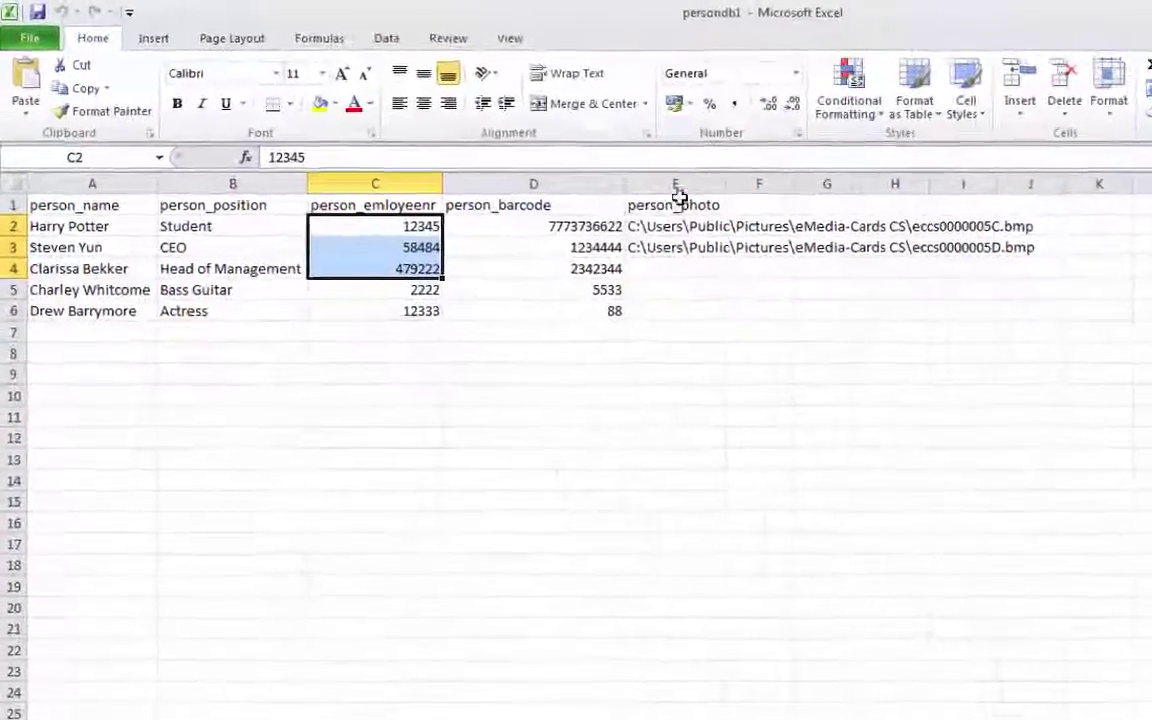
# Widen column E to show the full photo paths in E2 and E3.
pyautogui.moveTo(548, 138); pyautogui.dragTo(549, 138)
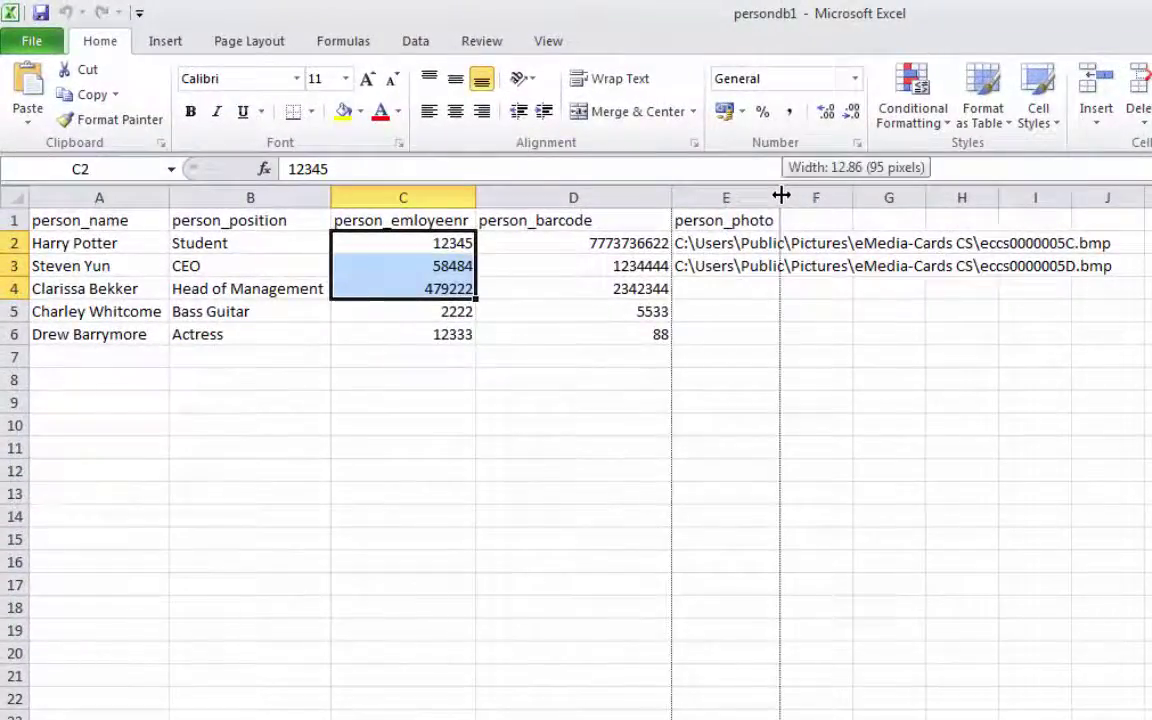
pyautogui.moveTo(781, 197); pyautogui.dragTo(1128, 197)
pyautogui.click(694, 249)
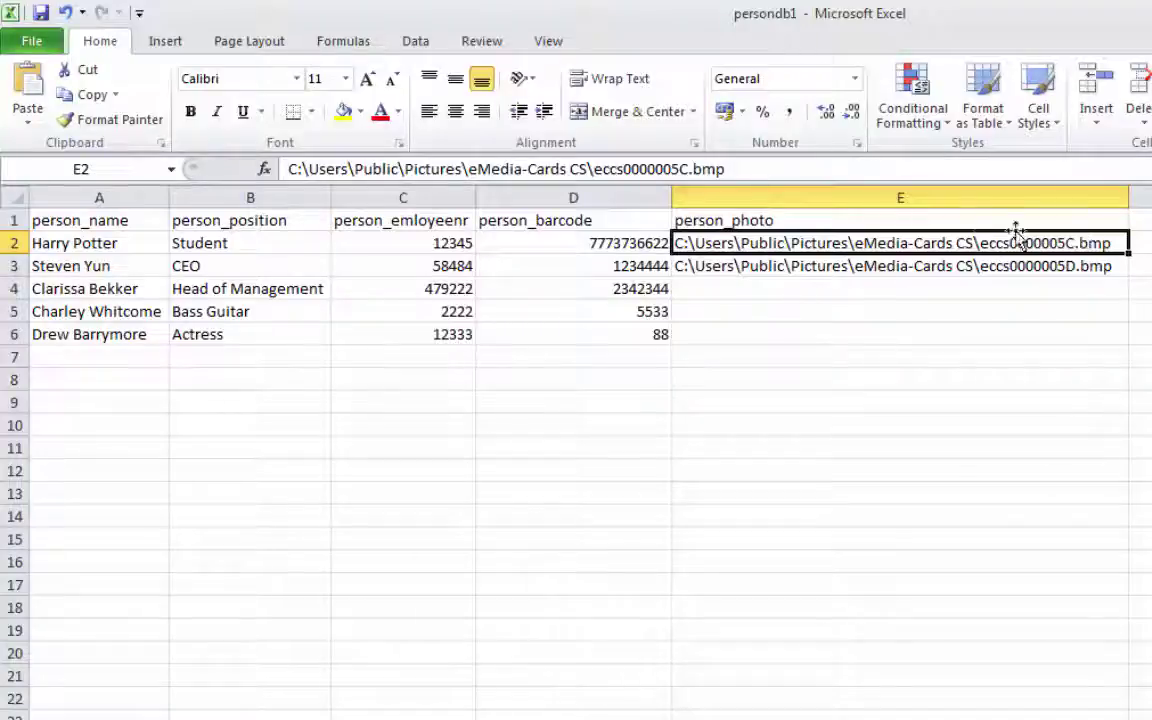
pyautogui.click(1000, 266)
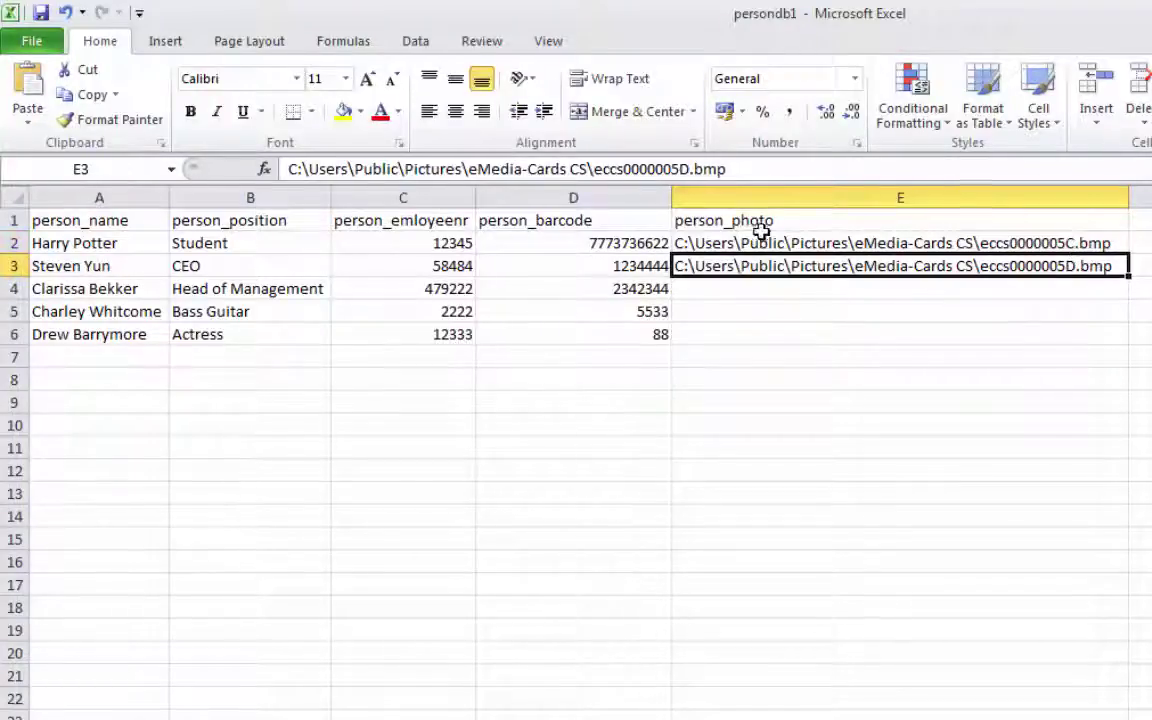
# Fill E3's eccs0000005D.bmp photo path down through E6.
pyautogui.moveTo(78, 245); pyautogui.dragTo(747, 334)
pyautogui.click(788, 266)
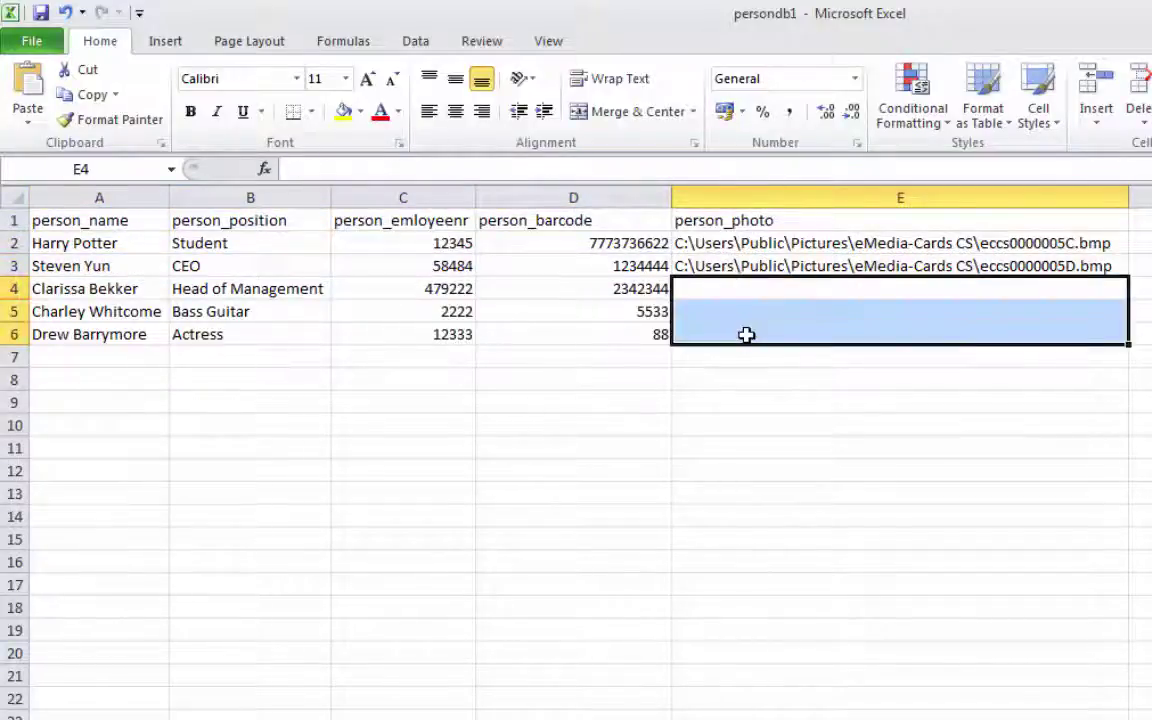
pyautogui.click(752, 265)
pyautogui.click(758, 224)
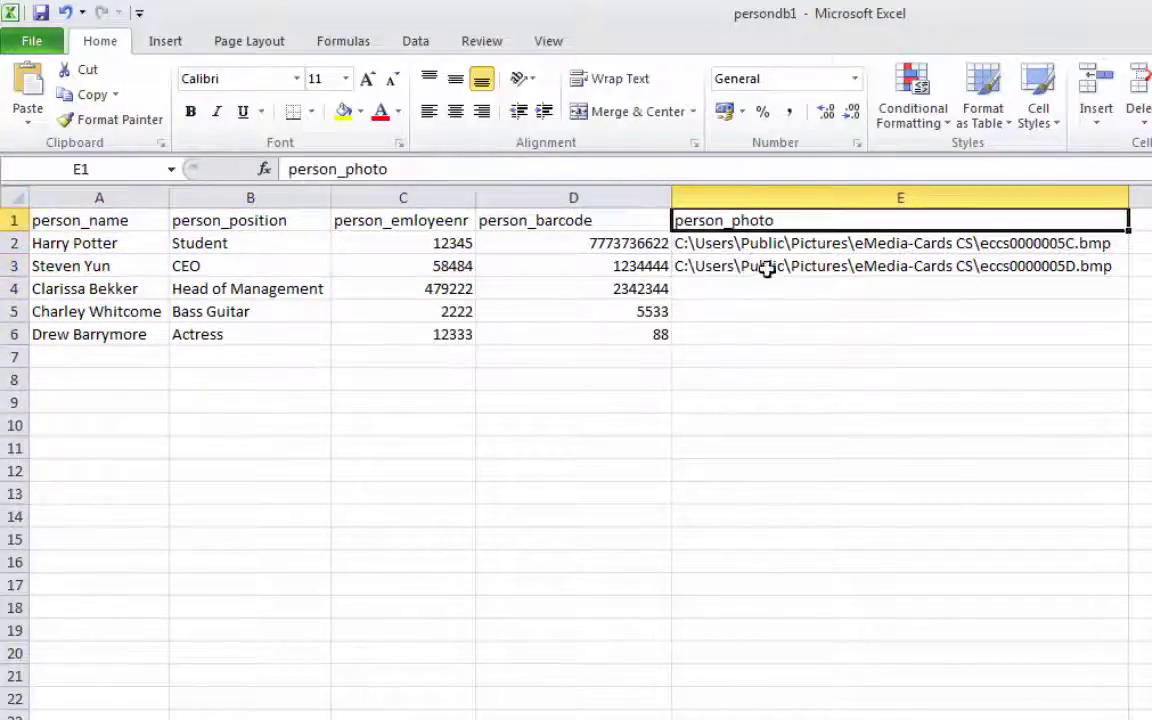
pyautogui.click(766, 268)
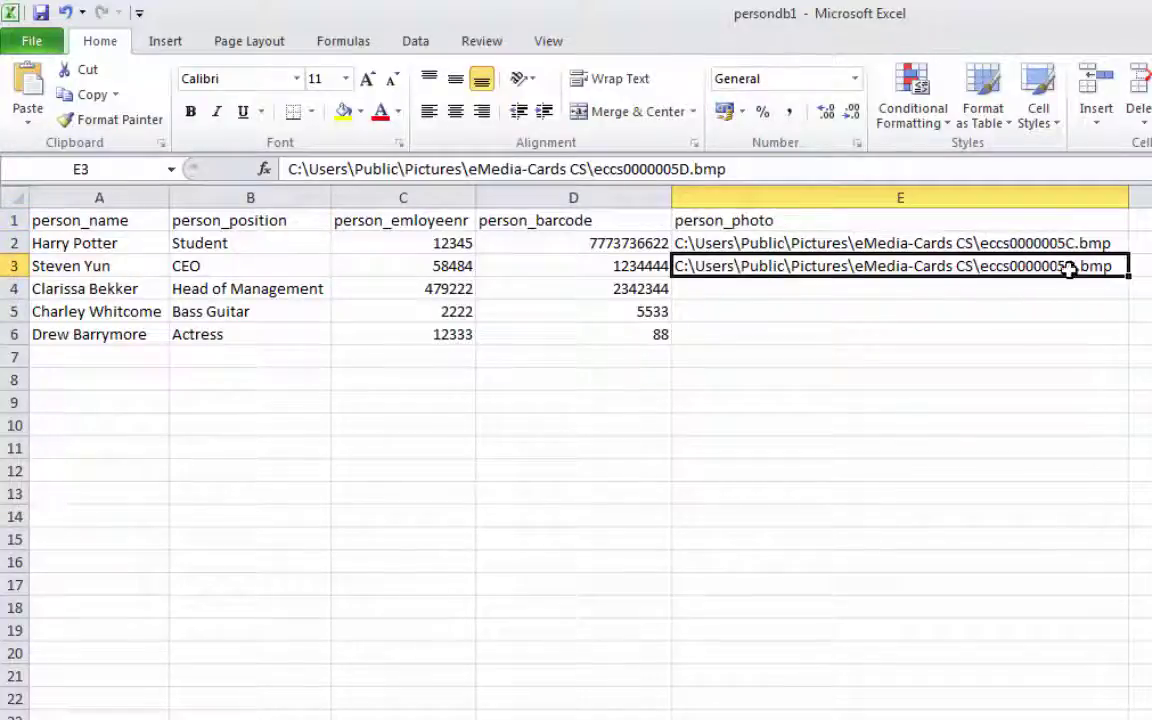
pyautogui.moveTo(1127, 277); pyautogui.dragTo(1110, 342)
pyautogui.click(994, 326)
pyautogui.click(997, 288)
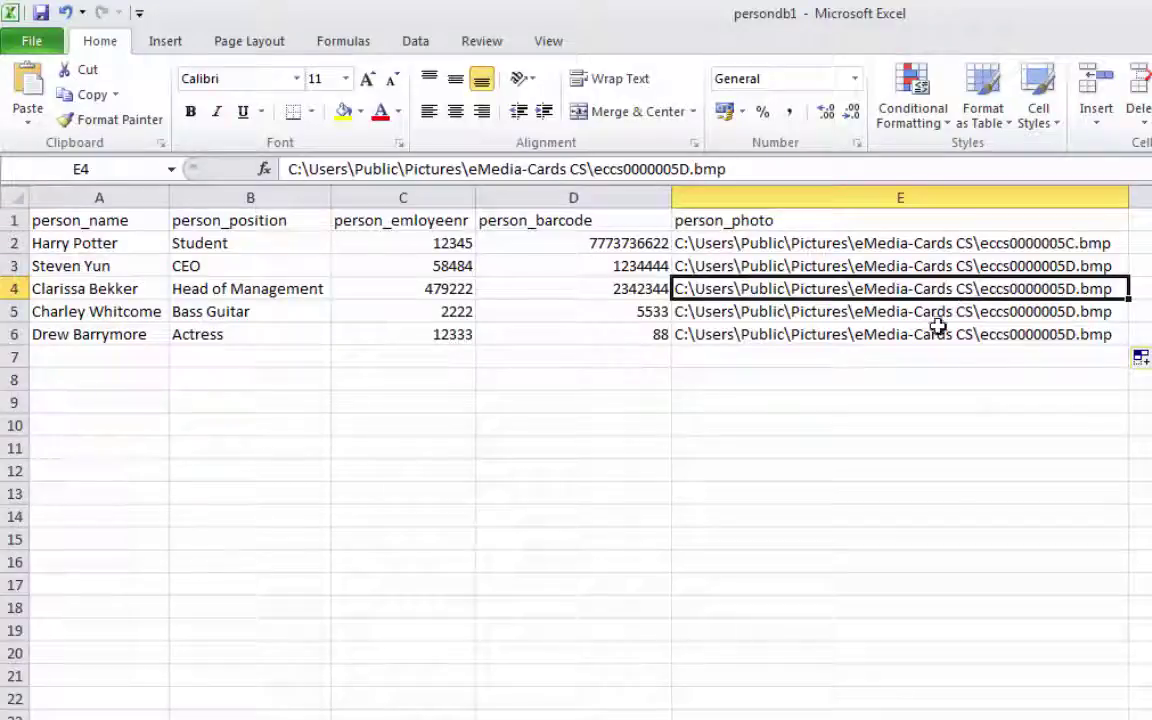
# Change cell E4's photo path to end in clarissa.bmp and confirm the edit.
pyautogui.doubleClick(1072, 290)
pyautogui.press('BackSpace')
pyautogui.press('BackSpace')
pyautogui.press('BackSpace')
pyautogui.press('BackSpace')
pyautogui.press('BackSpace')
pyautogui.press('BackSpace')
pyautogui.press('BackSpace')
pyautogui.press('BackSpace')
pyautogui.press('BackSpace')
pyautogui.press('BackSpace')
pyautogui.press('BackSpace')
pyautogui.press('BackSpace')
pyautogui.press('BackSpace')
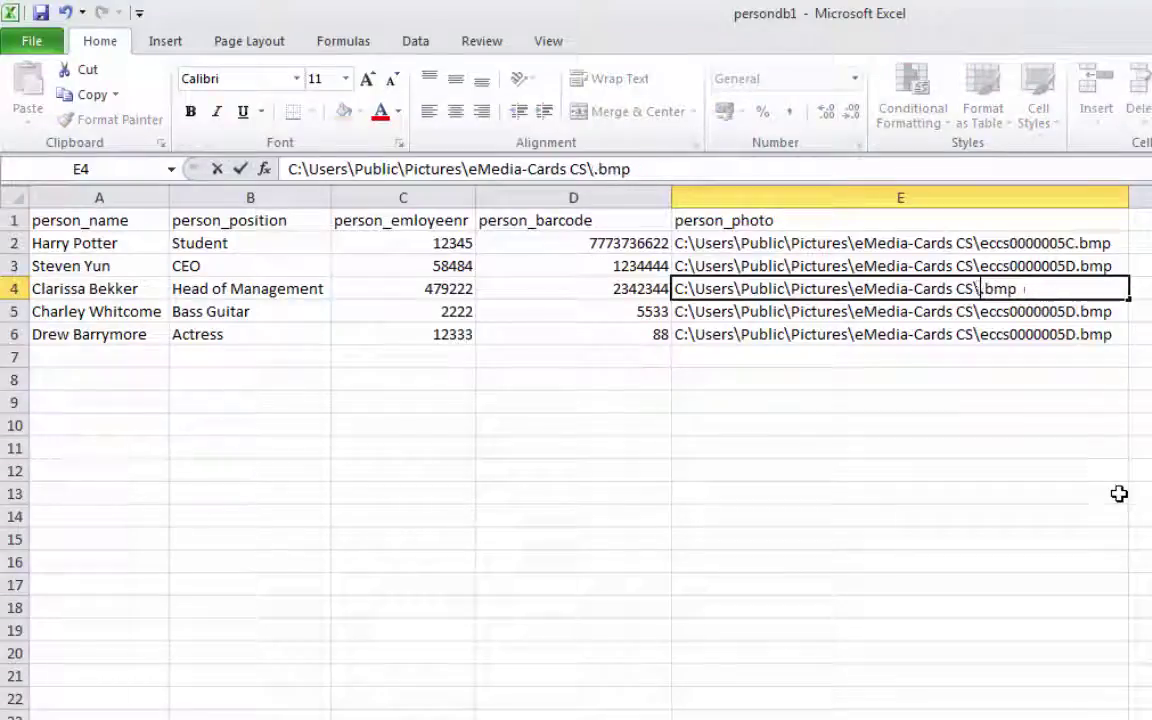
pyautogui.write('claris')
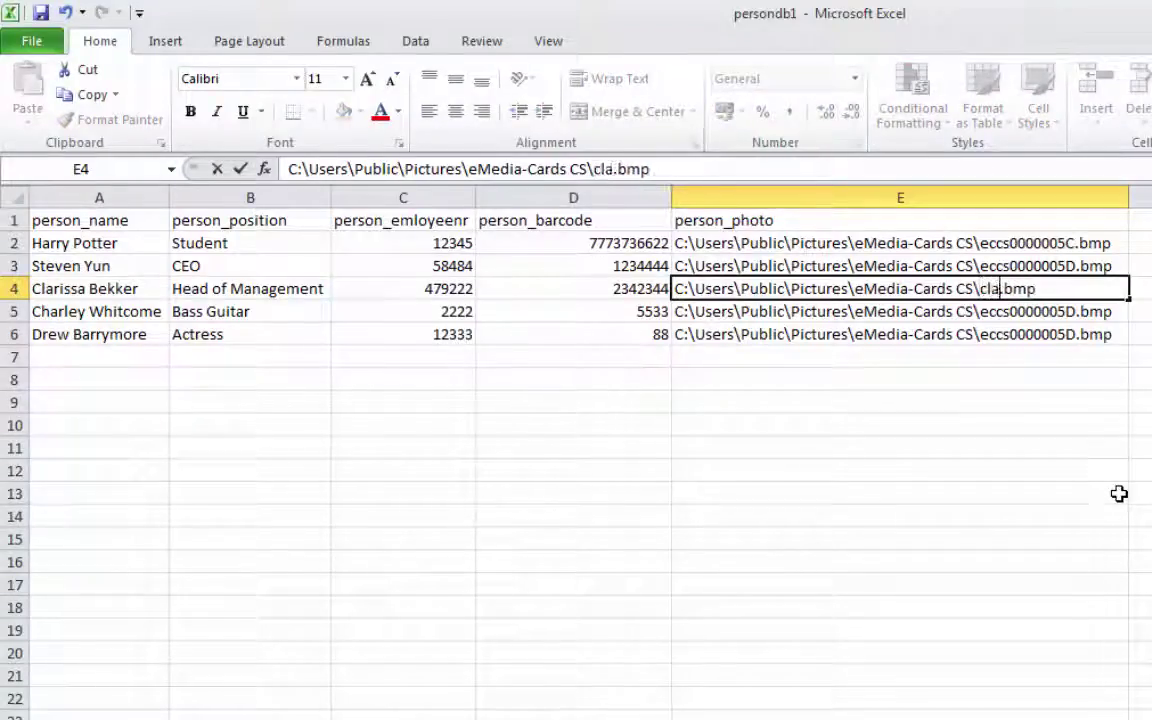
pyautogui.write('sa')
pyautogui.click(1119, 493)
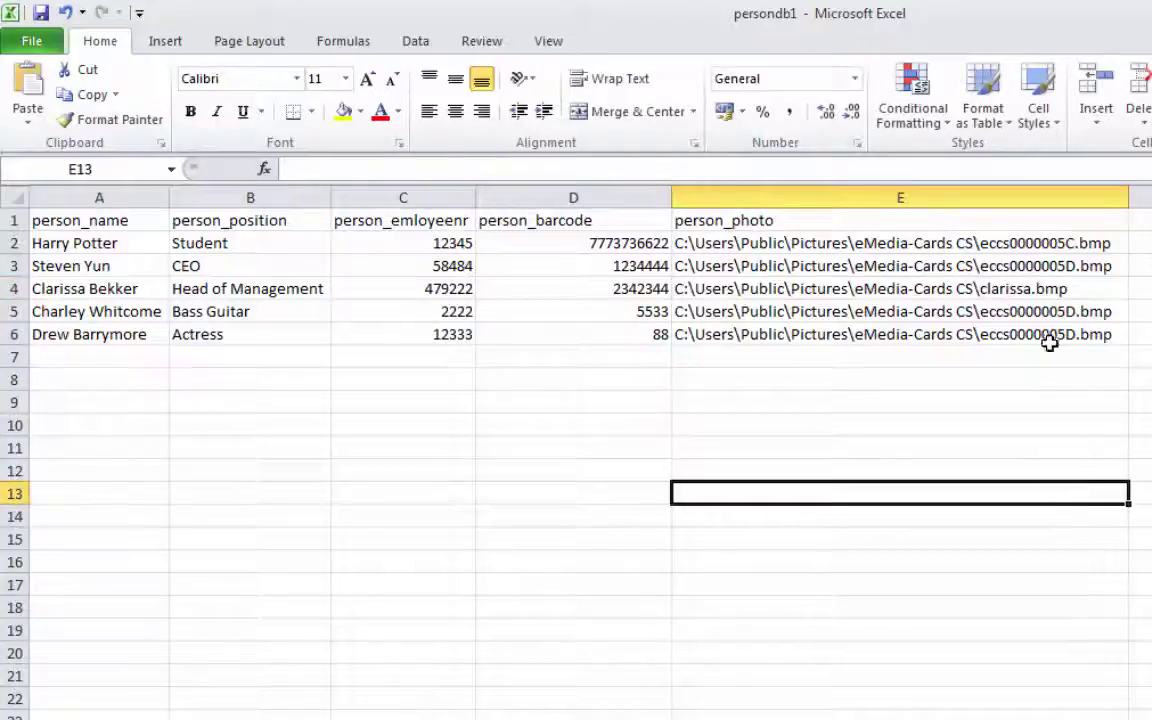
pyautogui.click(1040, 289)
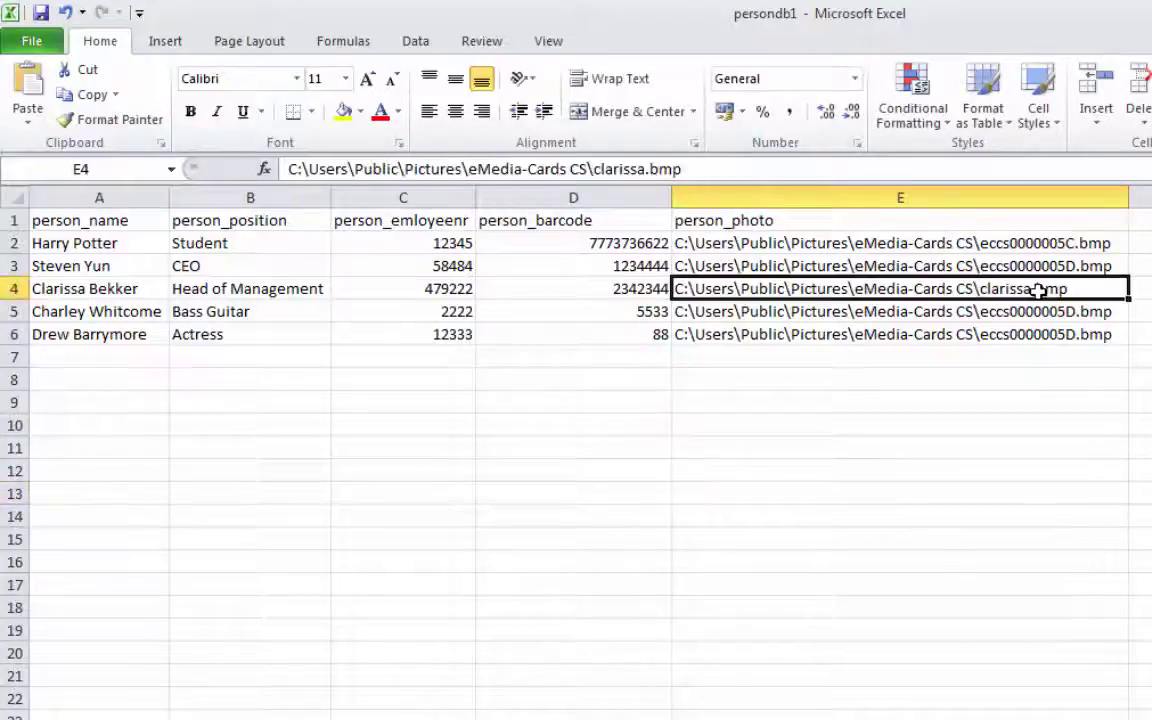
pyautogui.click(1044, 445)
pyautogui.click(964, 288)
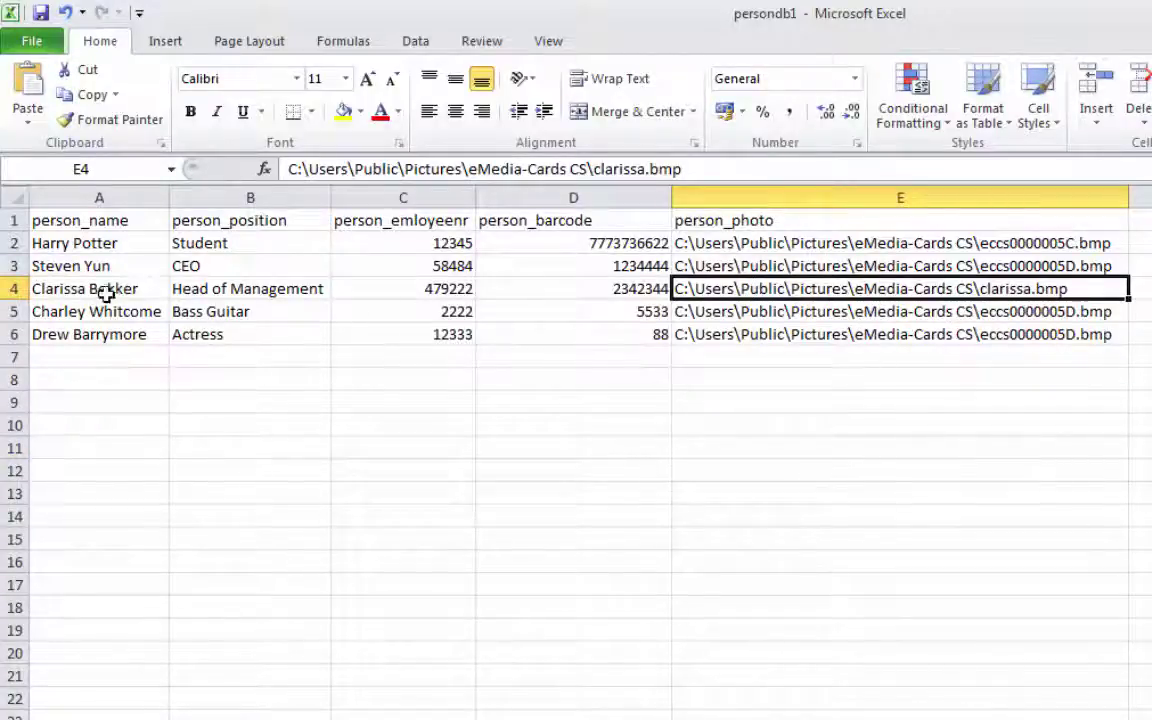
# Review the Head of Management row, then close Excel saving persondb1.
pyautogui.moveTo(99, 291); pyautogui.dragTo(892, 291)
pyautogui.click(937, 290)
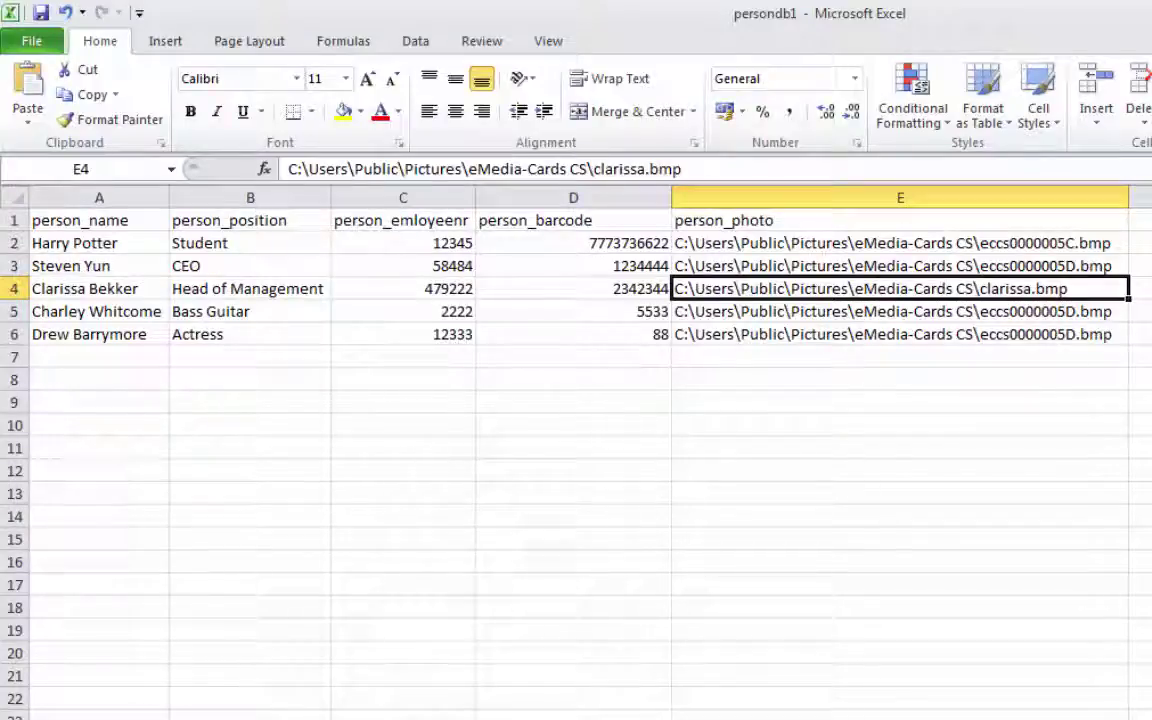
pyautogui.click(971, 327)
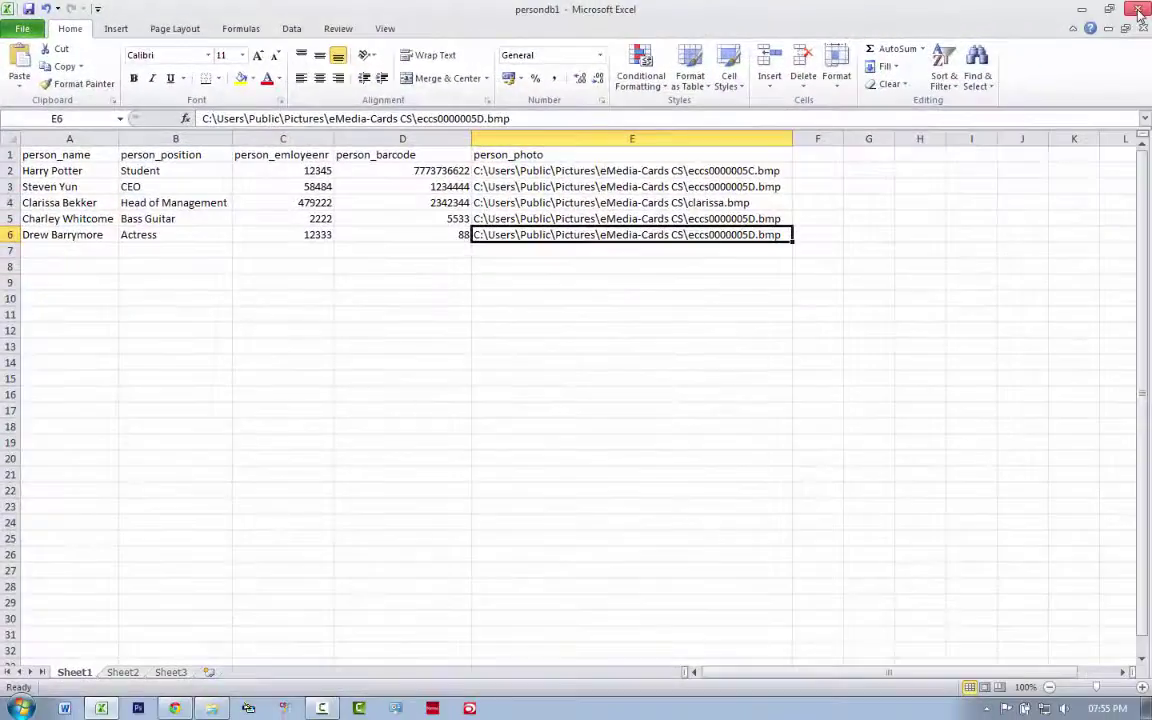
pyautogui.click(1138, 9)
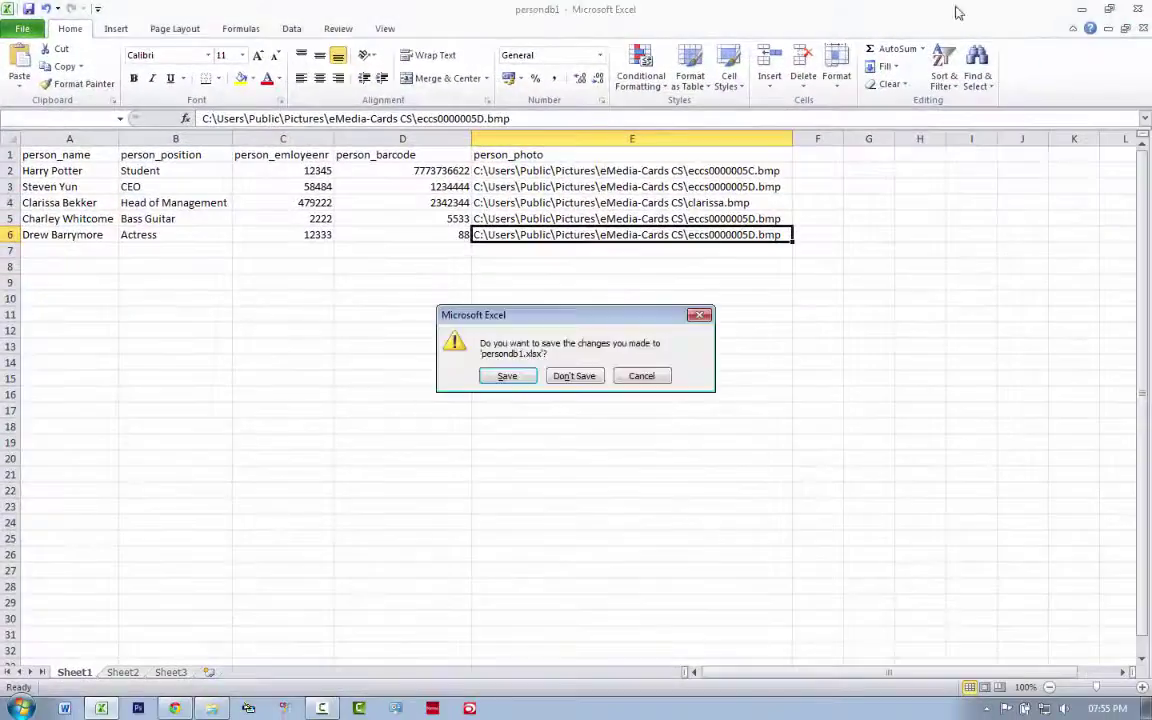
pyautogui.click(507, 376)
# Launch eMedia-Cards CS and reopen CompanyTemplate1 from the recent files list.
pyautogui.click(933, 119)
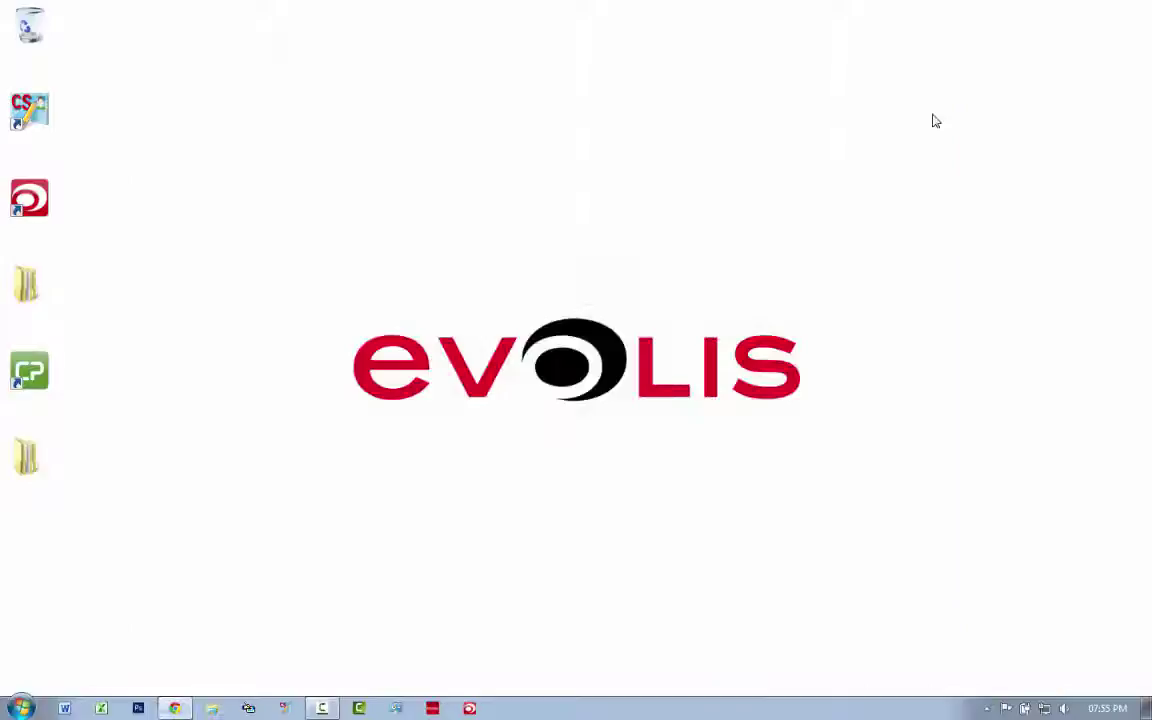
pyautogui.doubleClick(25, 117)
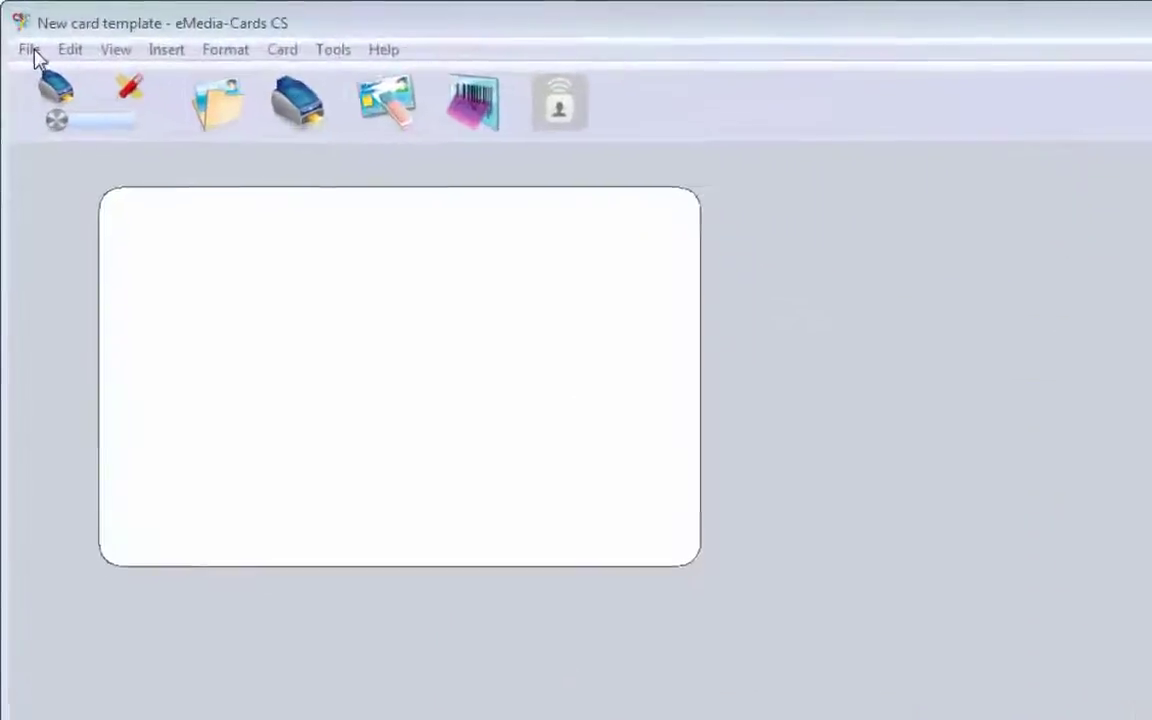
pyautogui.click(34, 55)
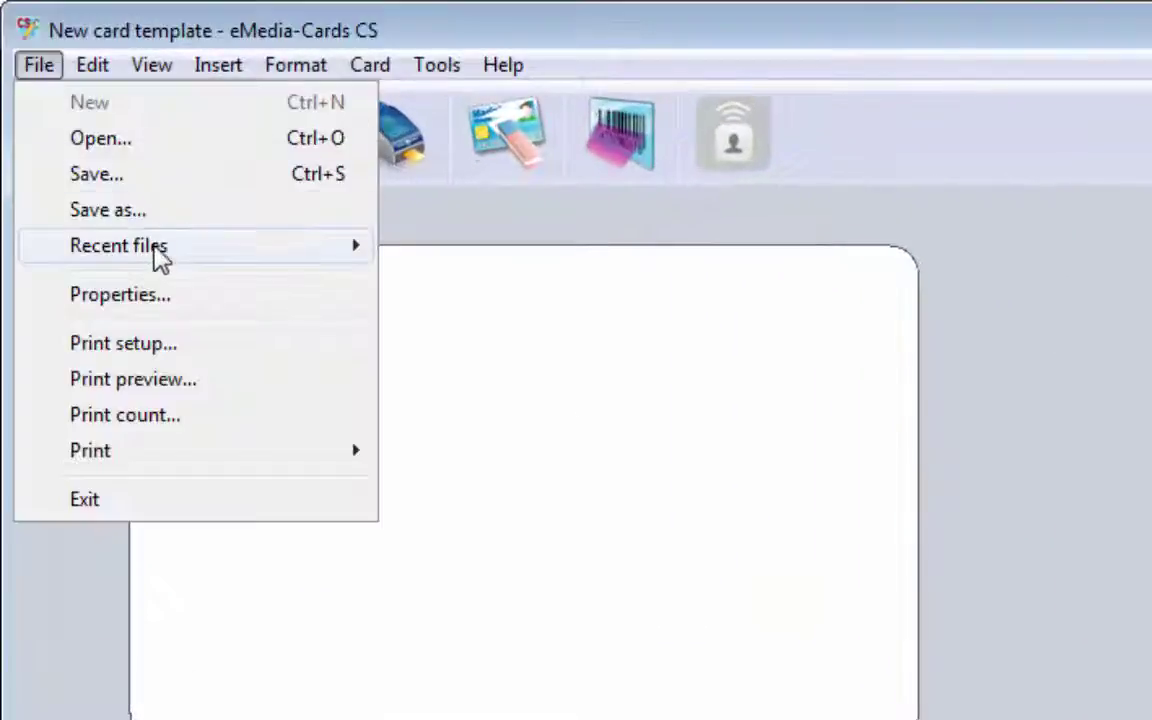
pyautogui.moveTo(240, 199)
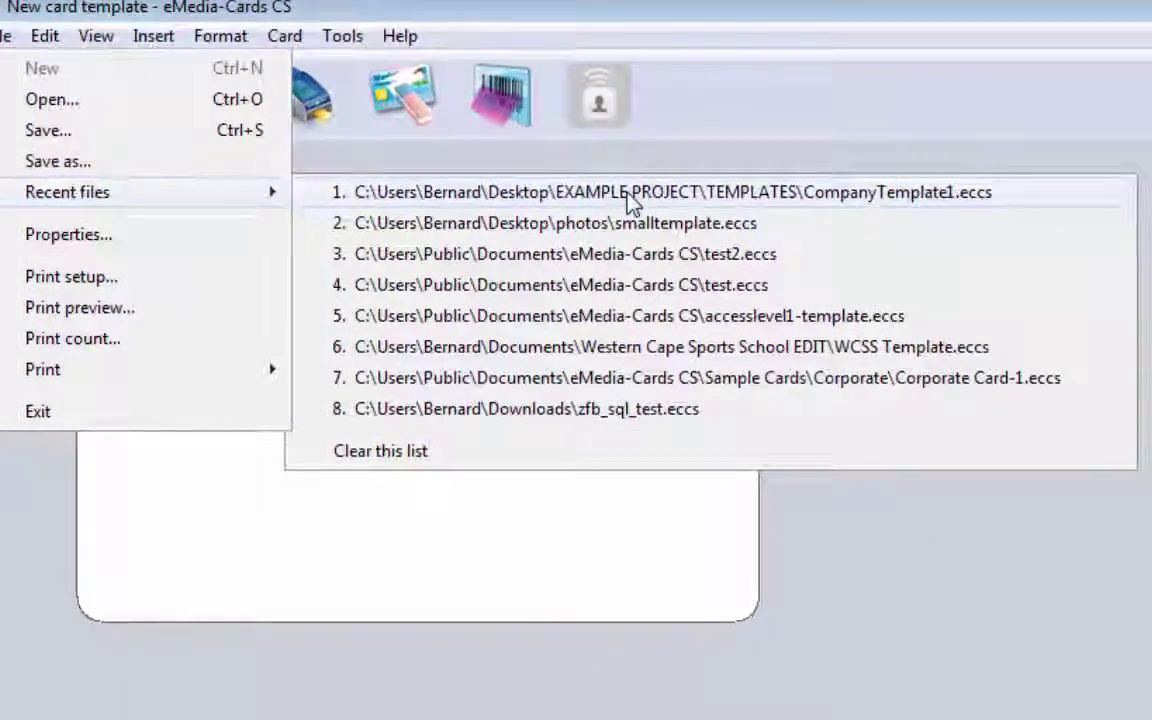
pyautogui.click(737, 231)
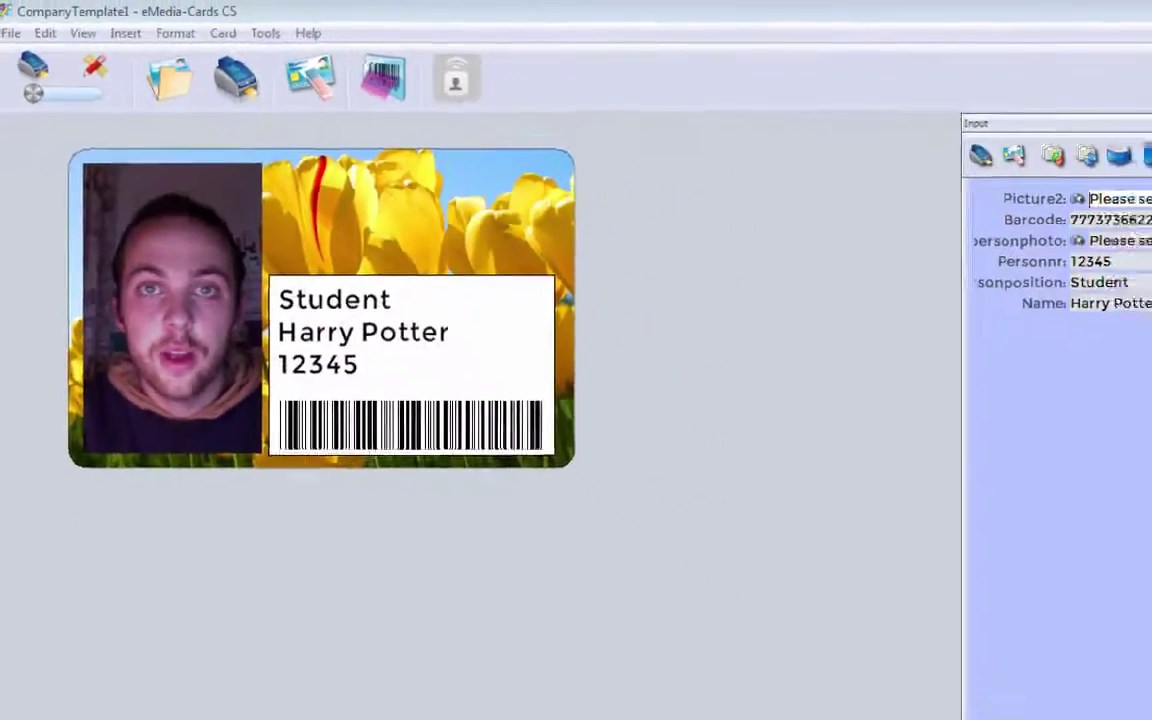
# Browse the database records and settle on record 3, the Head of Management card 479222.
pyautogui.click(949, 125)
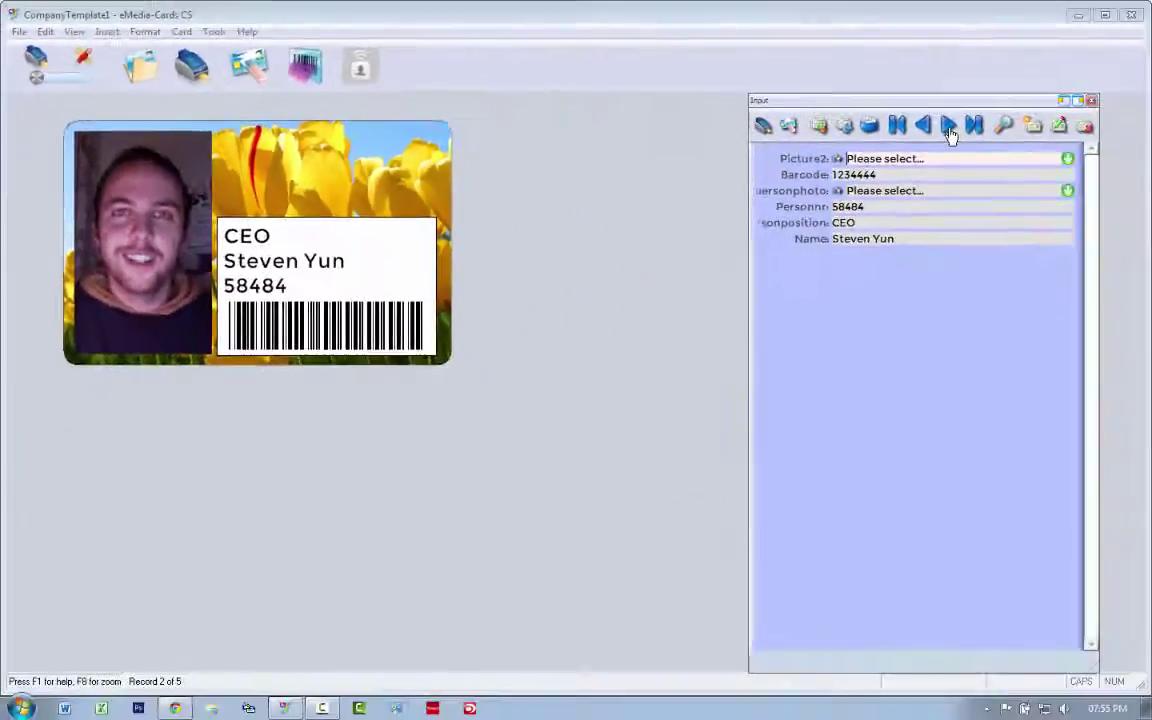
pyautogui.click(949, 125)
pyautogui.click(949, 125)
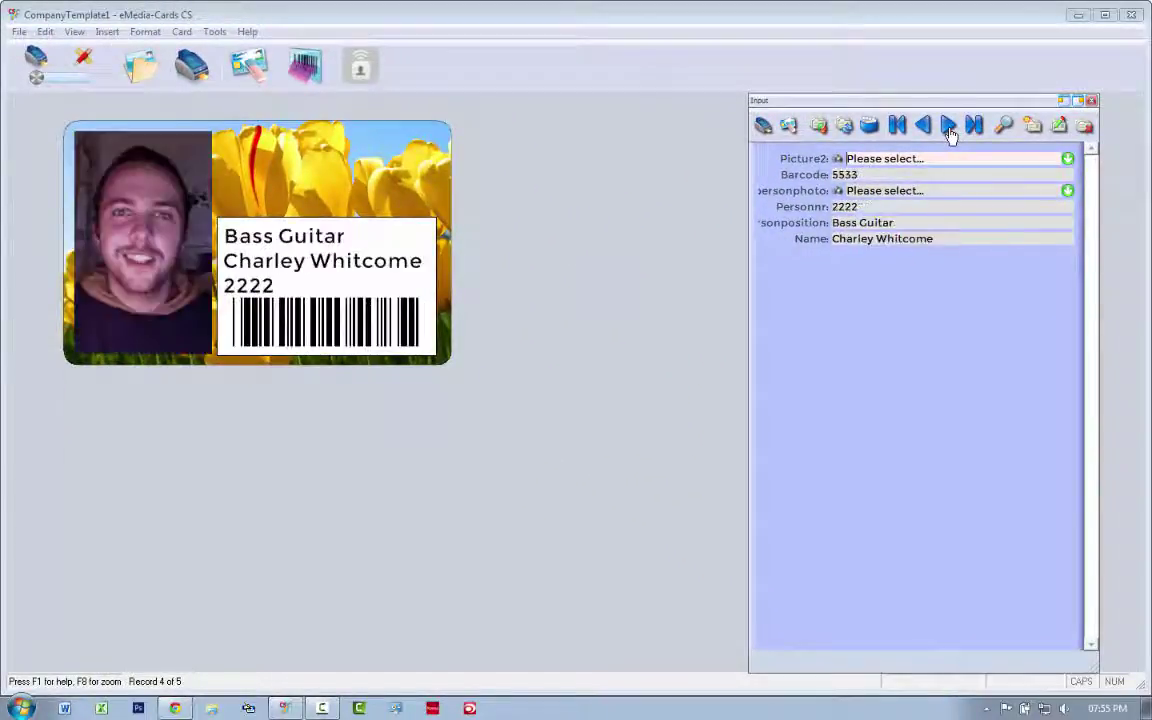
pyautogui.click(949, 125)
pyautogui.click(925, 127)
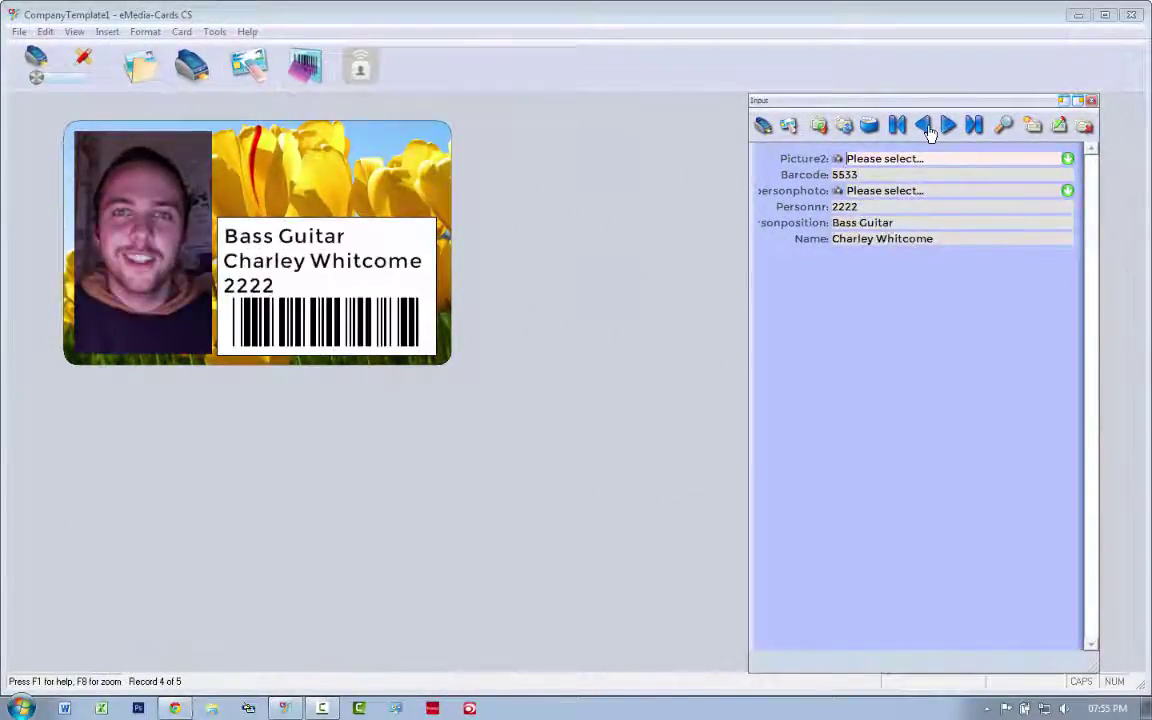
pyautogui.click(925, 127)
pyautogui.click(925, 127)
pyautogui.click(949, 125)
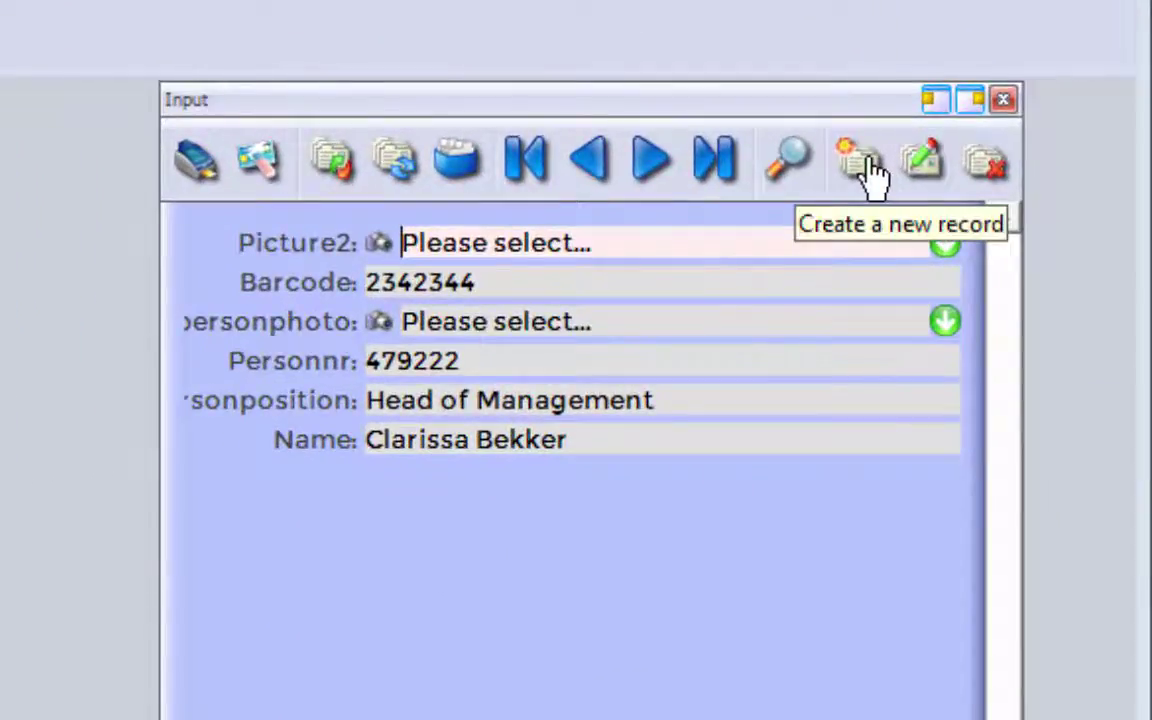
pyautogui.click(860, 162)
pyautogui.click(428, 282)
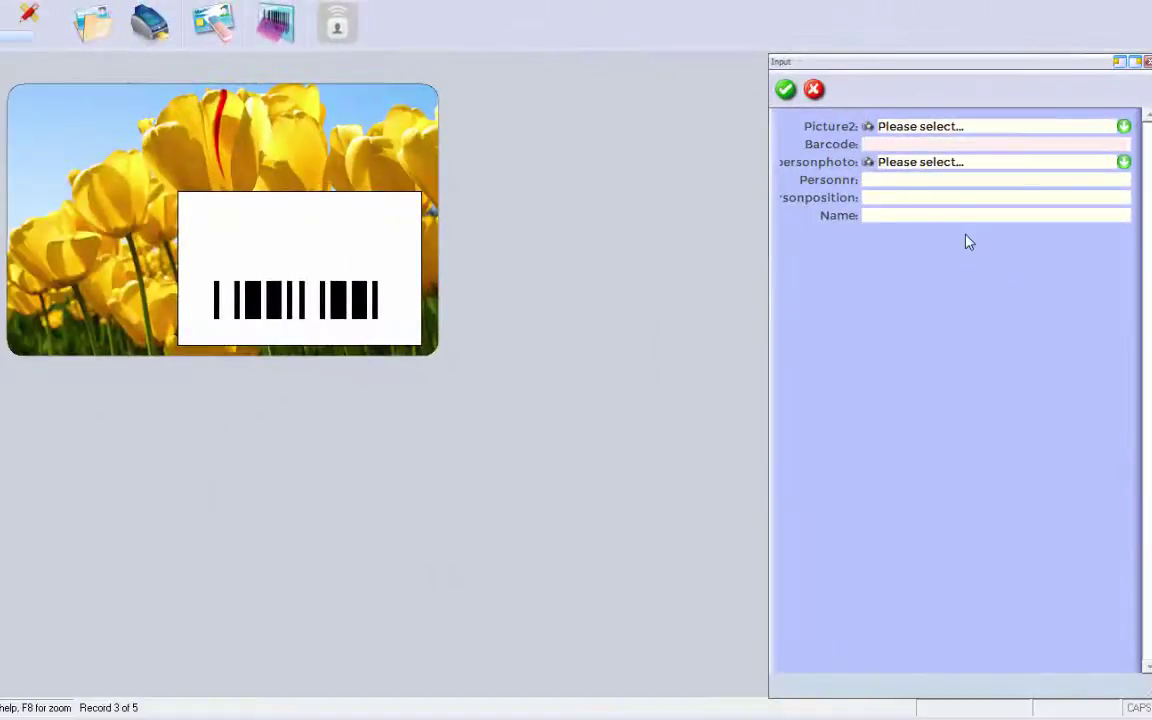
pyautogui.write('4545')
pyautogui.click(873, 180)
pyautogui.write('234872382')
pyautogui.click(868, 195)
pyautogui.write('DIRECTOR')
pyautogui.click(909, 216)
pyautogui.write('Steven Spielberg')
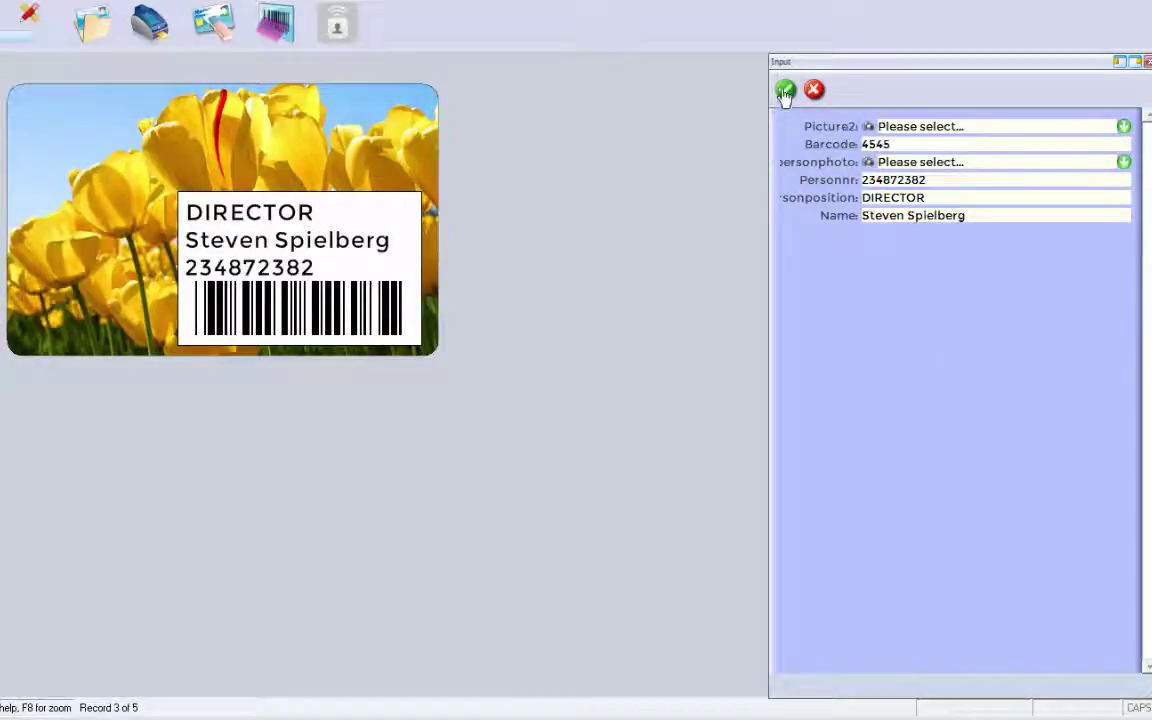
# Capture a webcam photo for the card, accept the new DIRECTOR record, and check it.
pyautogui.click(868, 164)
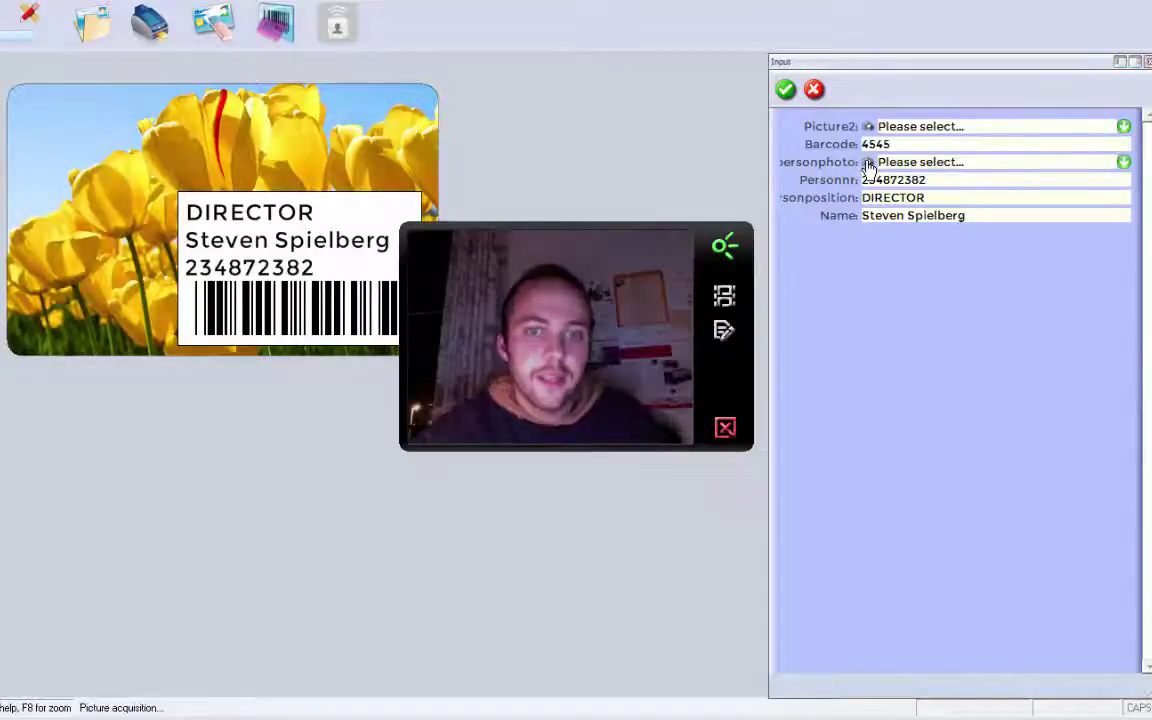
pyautogui.click(722, 252)
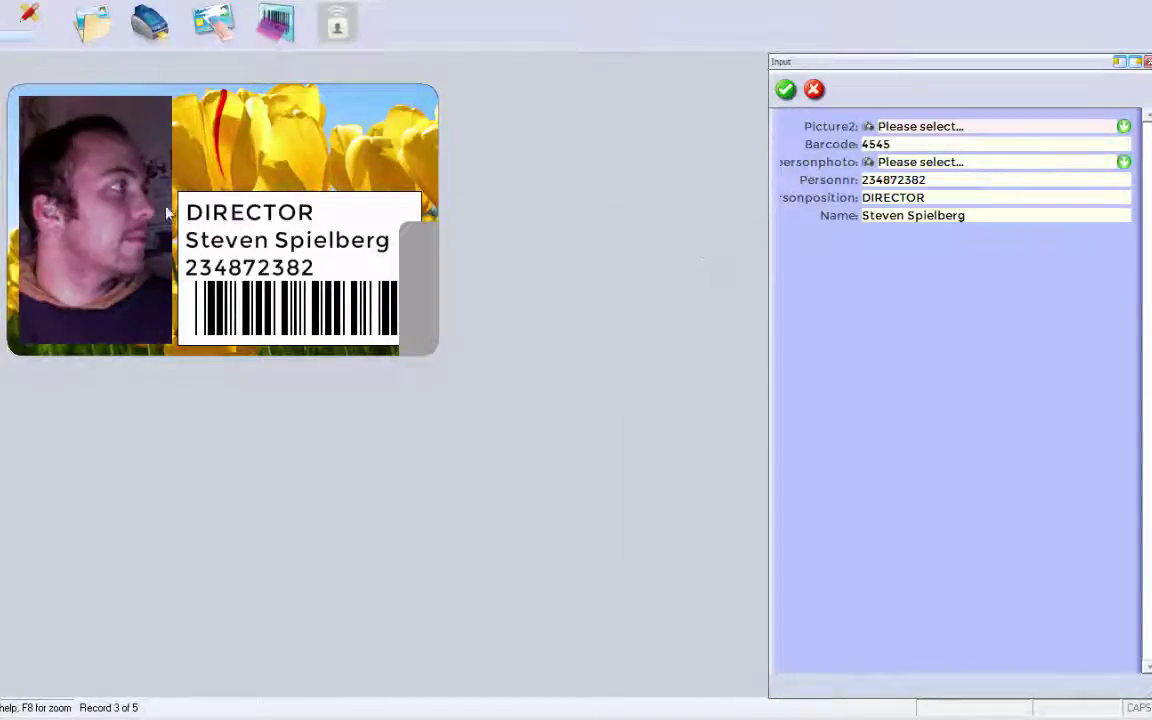
pyautogui.click(786, 91)
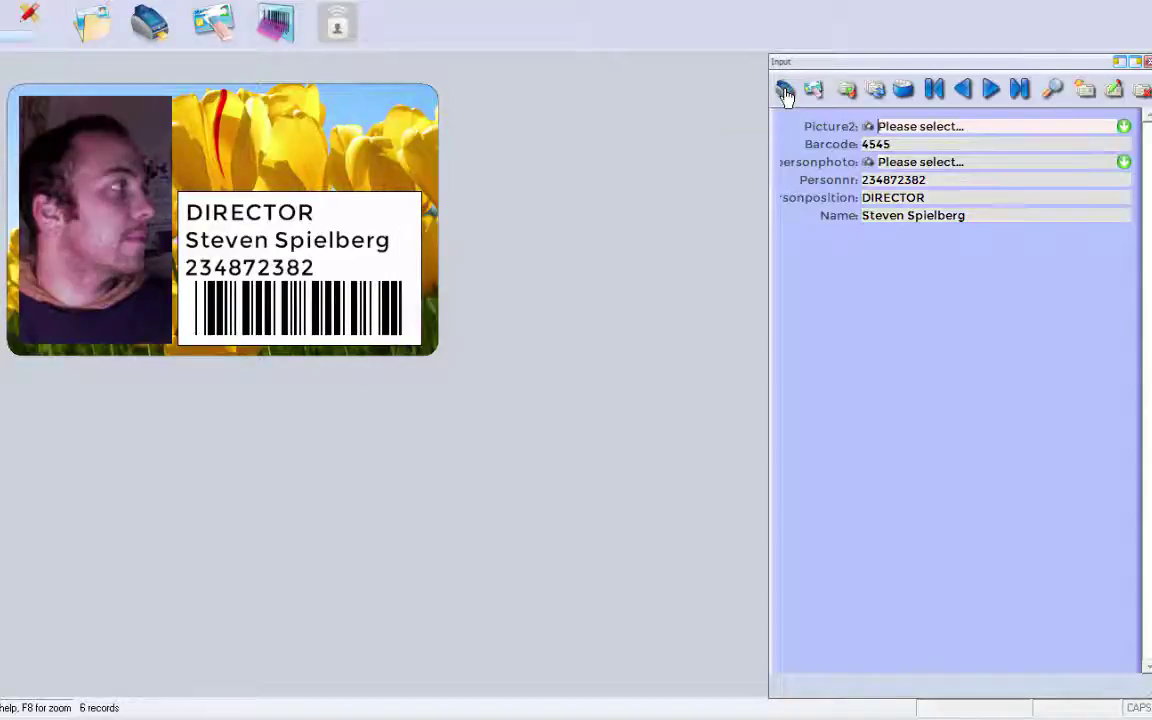
pyautogui.click(962, 91)
pyautogui.click(990, 91)
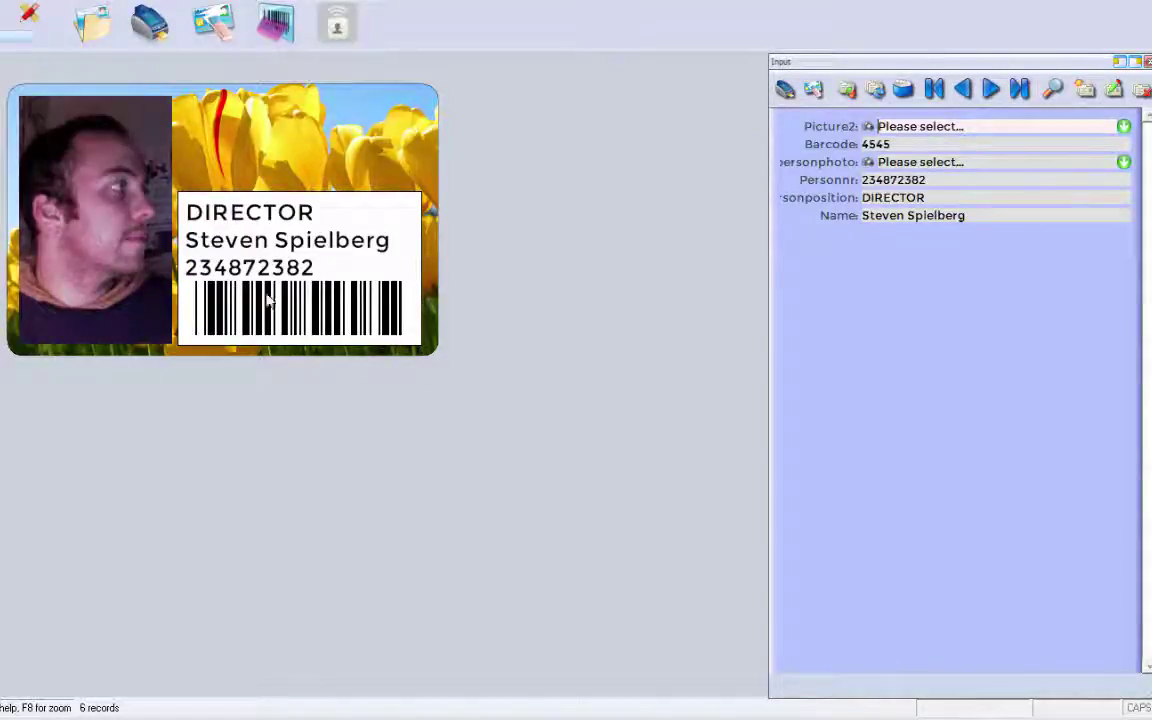
# Save the card template, close eMedia-Cards CS, and open EXAMPLE PROJECT\DATABASES\persondb1 in Excel.
pyautogui.click(0, 0)
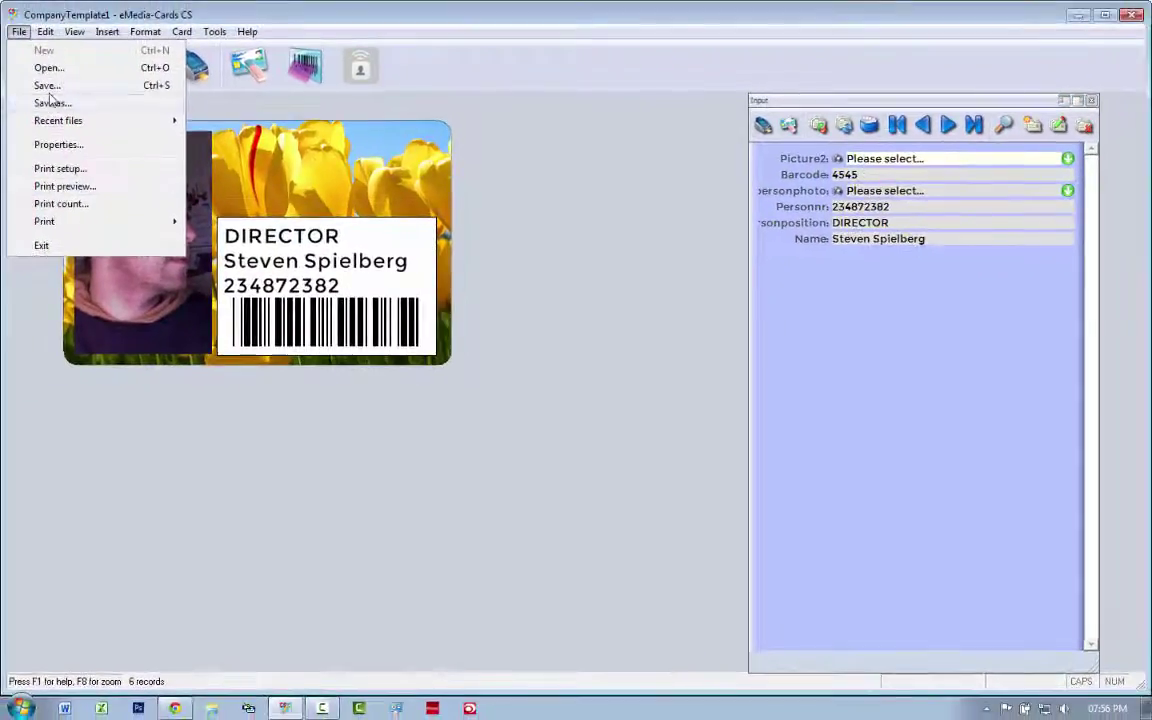
pyautogui.click(49, 98)
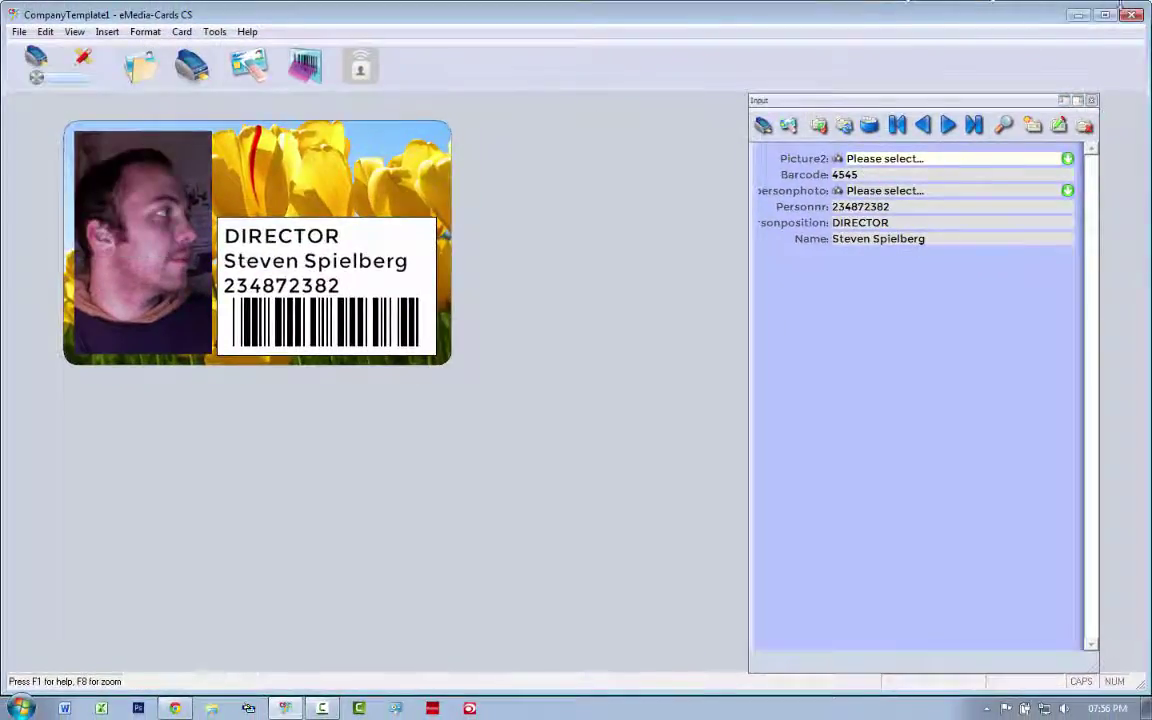
pyautogui.click(1130, 15)
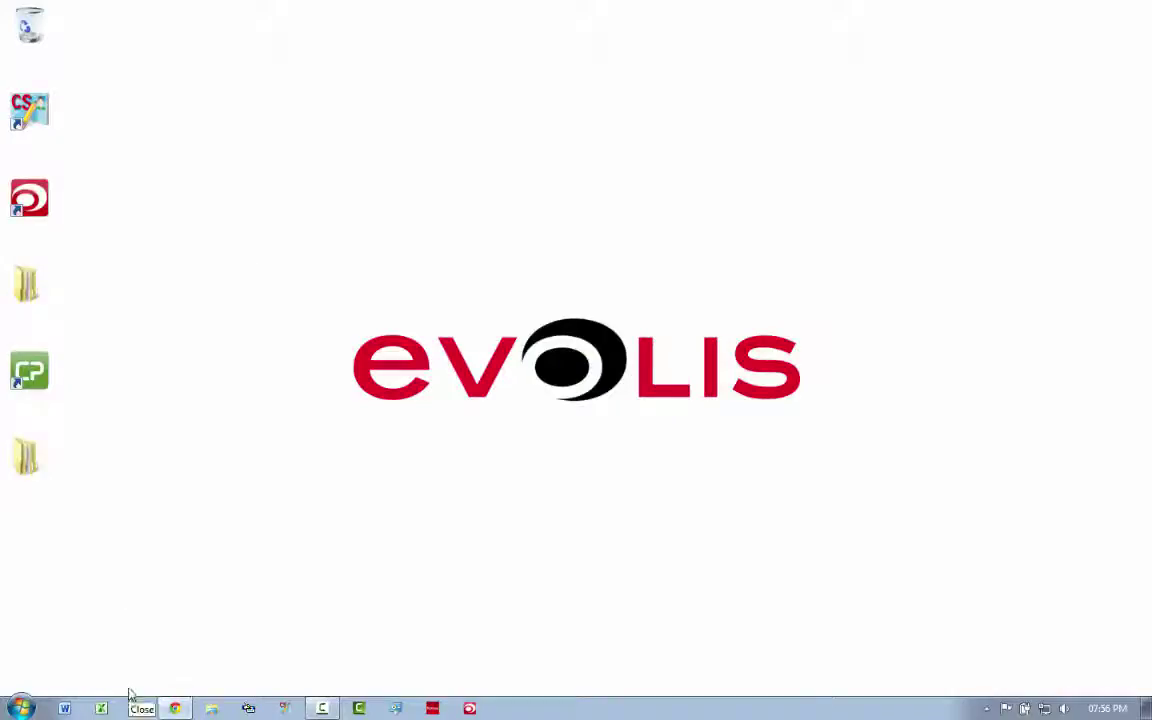
pyautogui.doubleClick(27, 458)
pyautogui.doubleClick(312, 212)
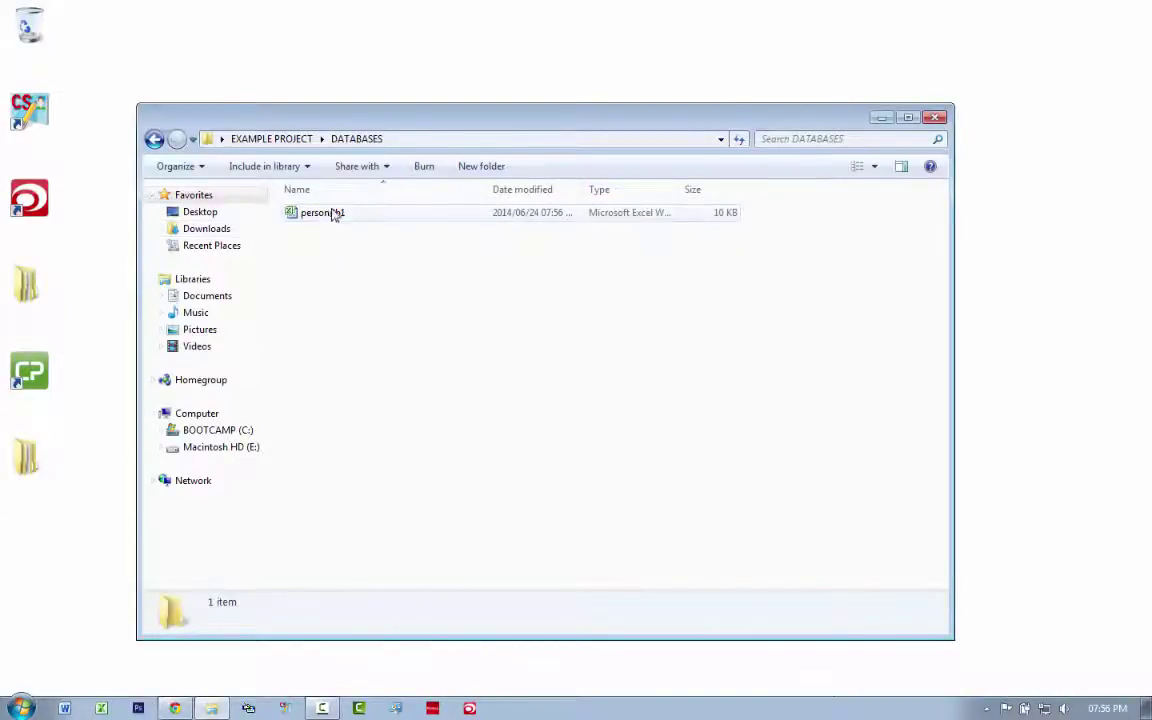
pyautogui.doubleClick(318, 213)
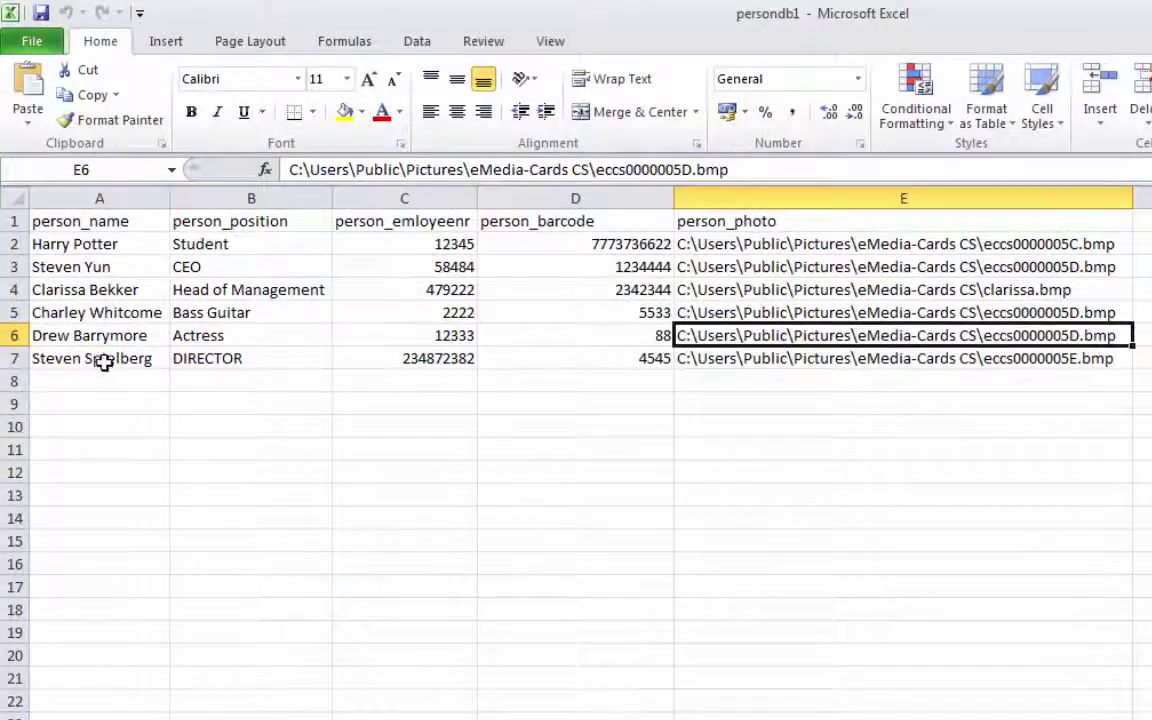
# Inspect the new DIRECTOR row 7, then open the EXAMPLE PROJECT TEMPLATES folder.
pyautogui.moveTo(103, 360); pyautogui.dragTo(733, 352)
pyautogui.click(840, 360)
pyautogui.click(92, 376)
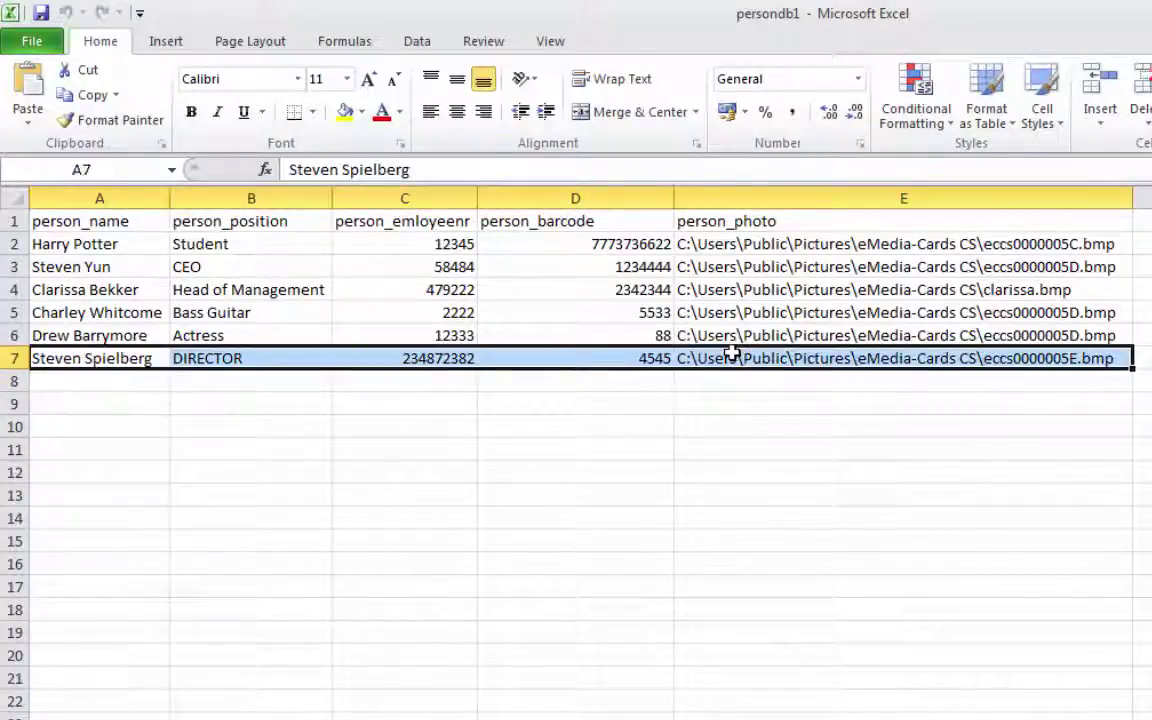
pyautogui.click(85, 380)
pyautogui.click(66, 360)
pyautogui.moveTo(66, 360); pyautogui.dragTo(66, 388)
pyautogui.click(775, 388)
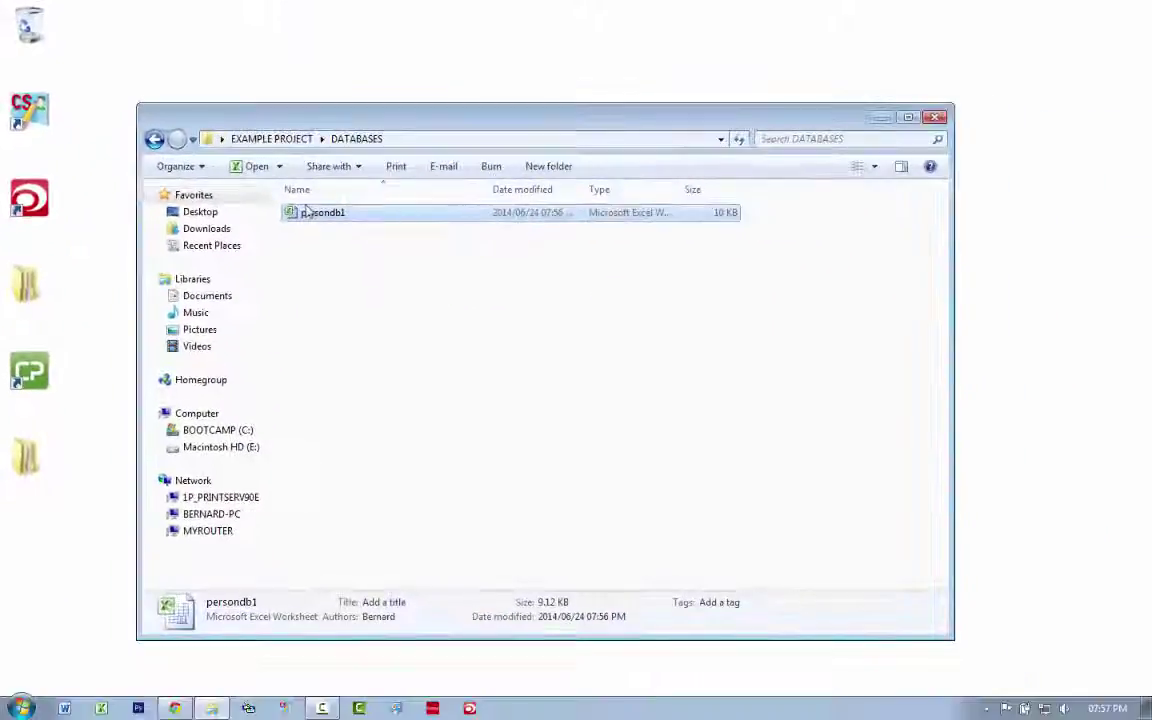
pyautogui.click(154, 140)
pyautogui.doubleClick(310, 231)
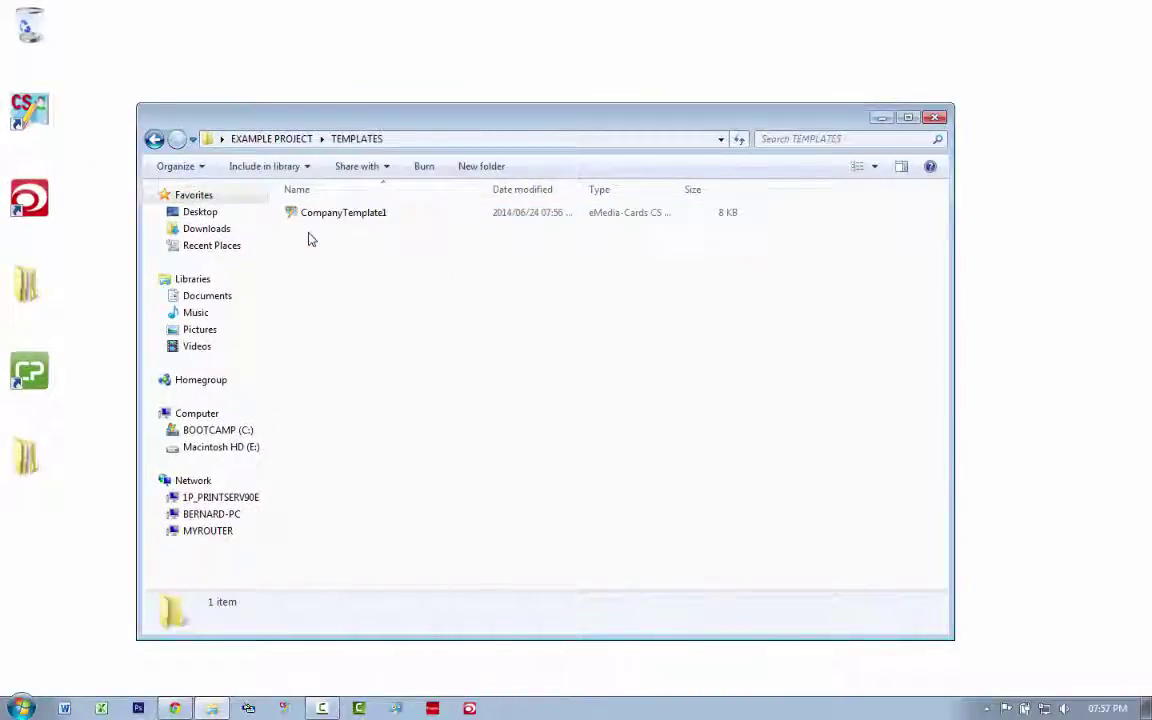